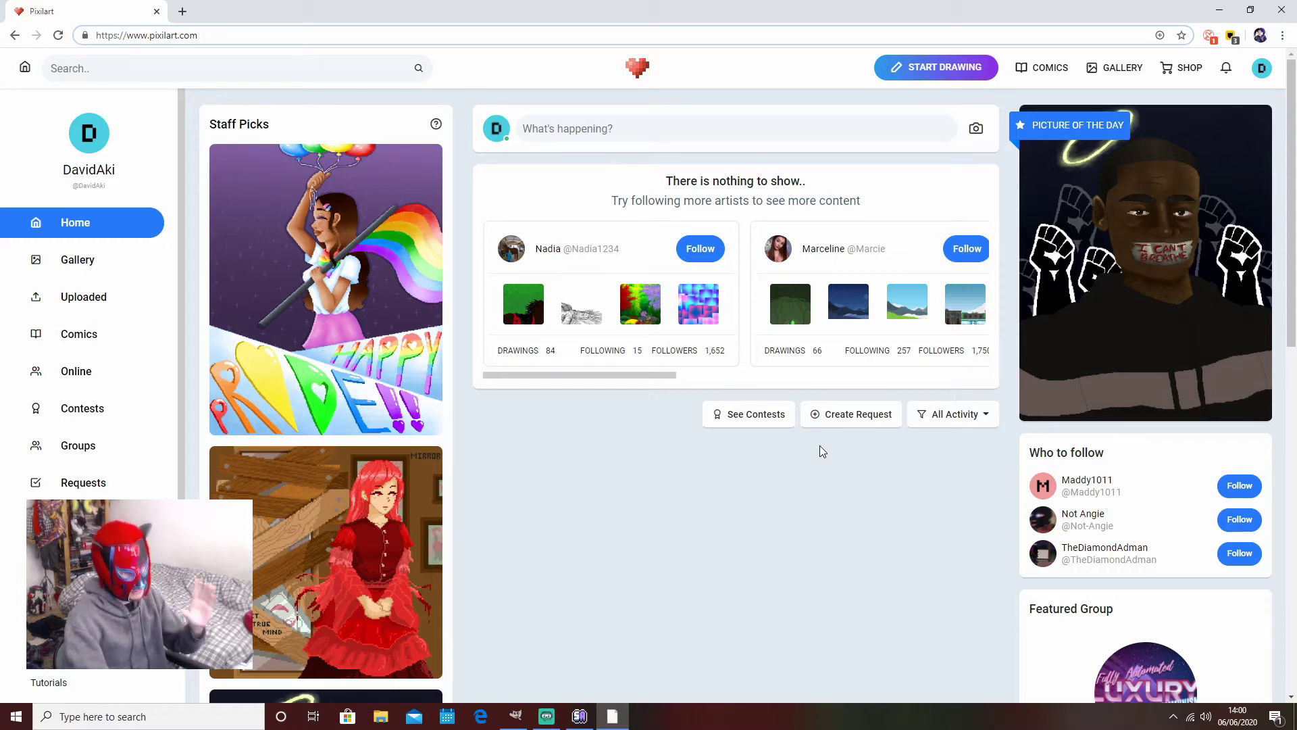
Step: Start a blank 32 x 32 px drawing, discarding the autosaved one
{"action": "left_click", "coordinate": [933, 68]}
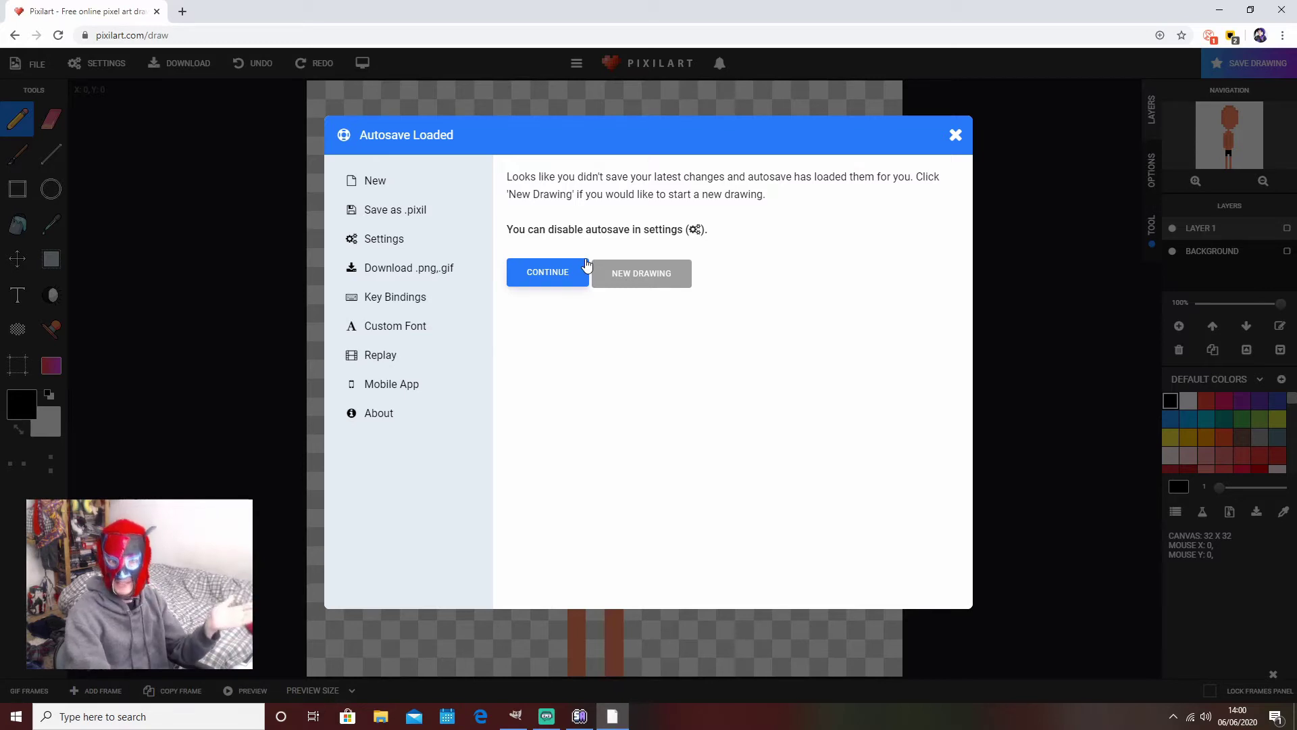
{"action": "left_click", "coordinate": [643, 278]}
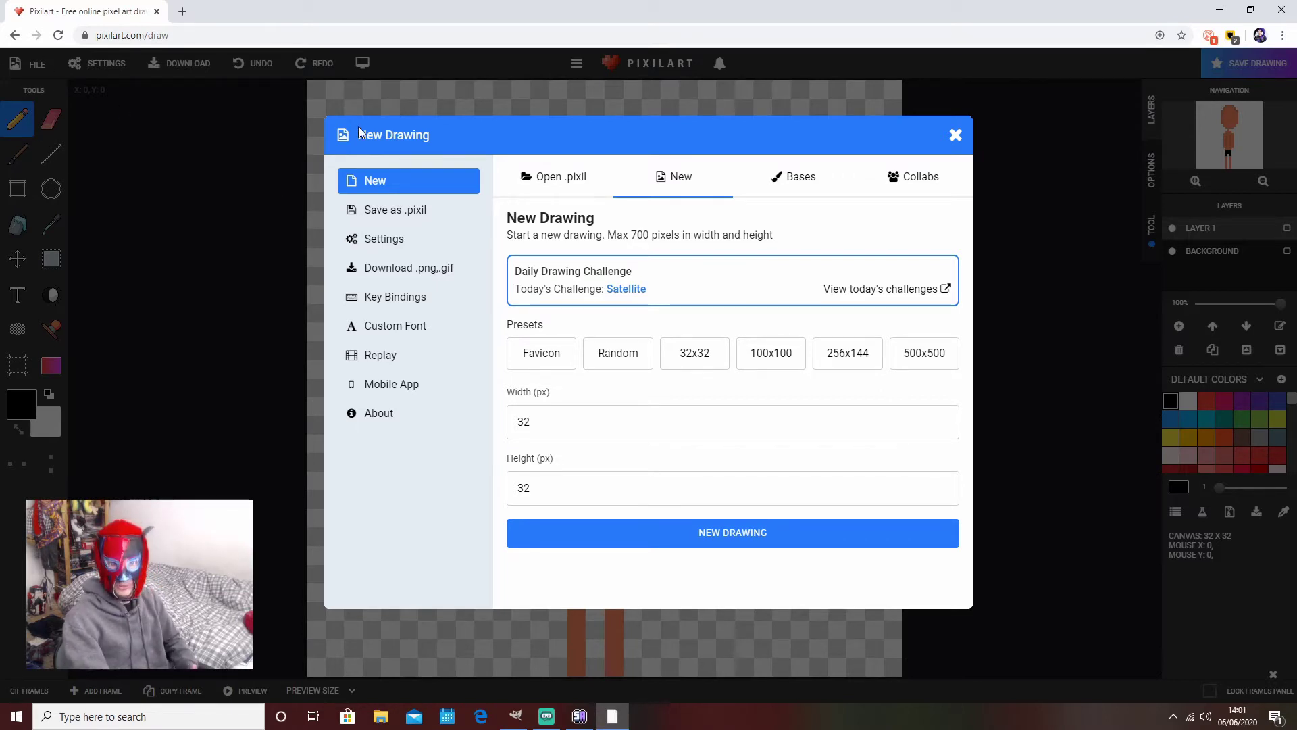
{"action": "left_click", "coordinate": [699, 358]}
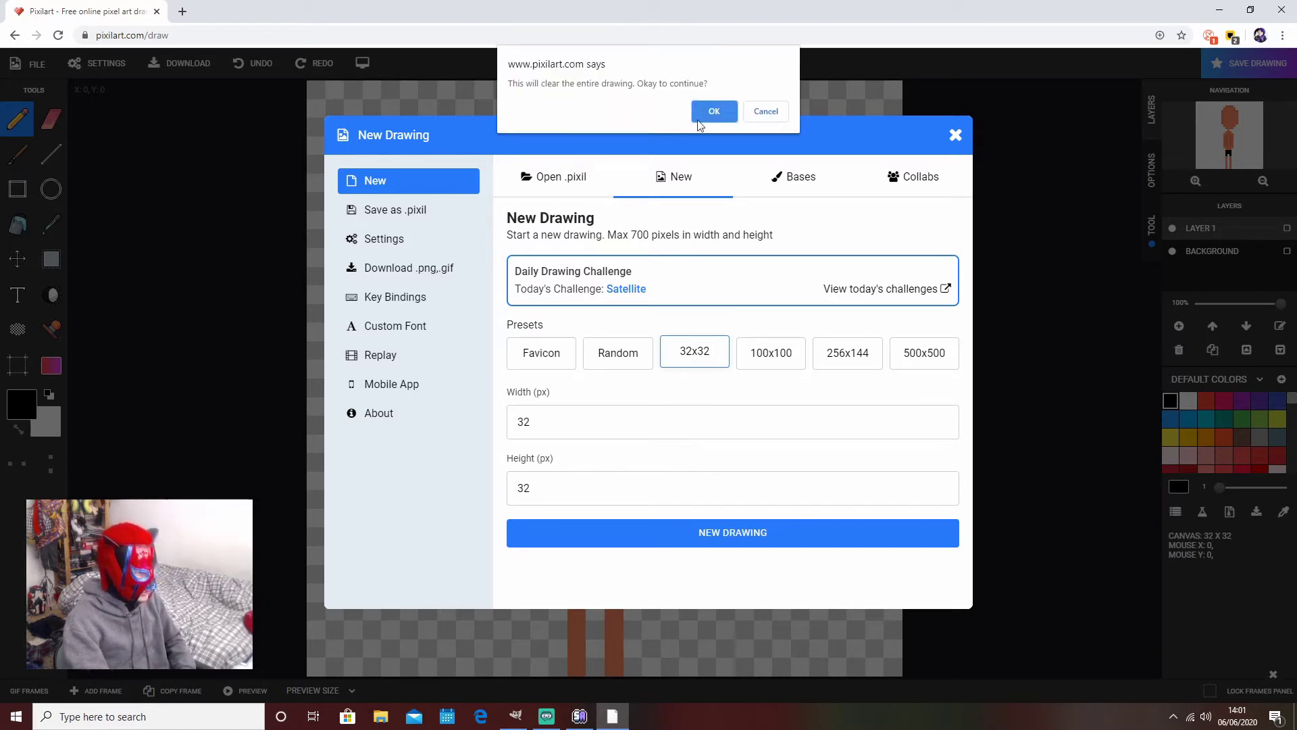
{"action": "left_click", "coordinate": [766, 116]}
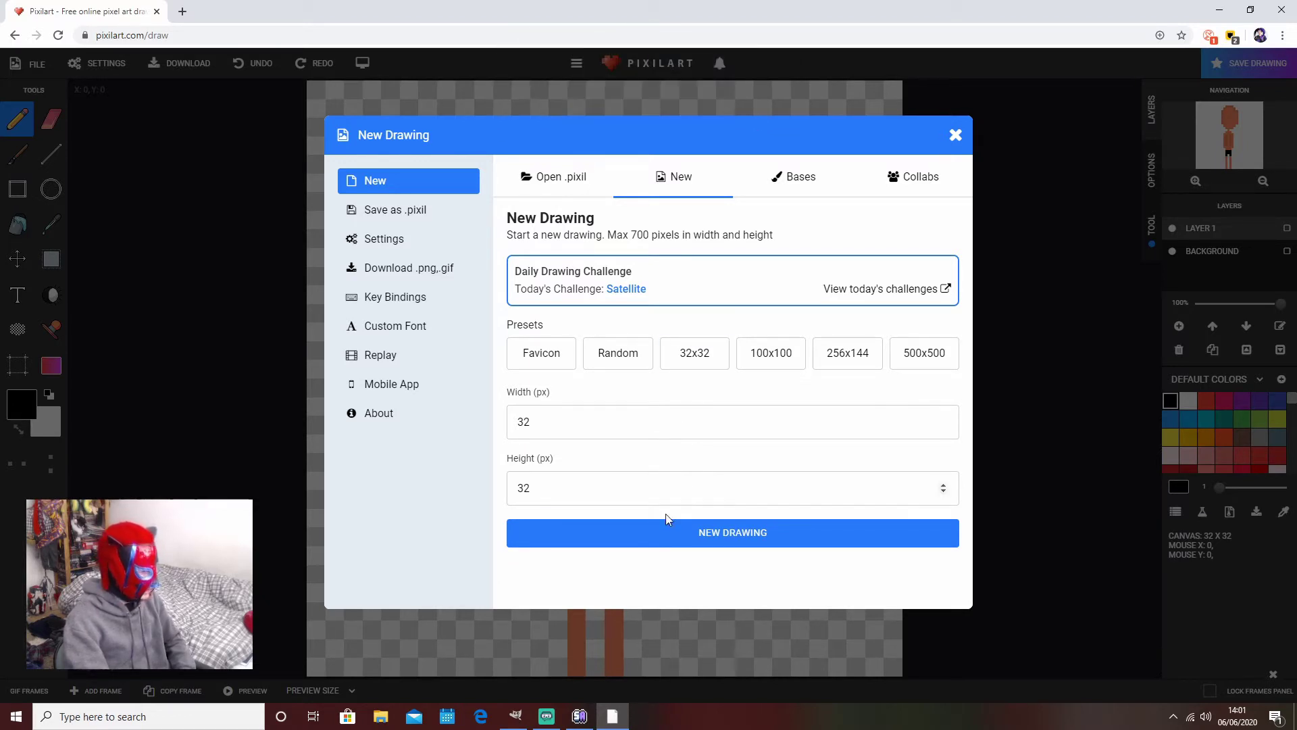
{"action": "left_click", "coordinate": [654, 538]}
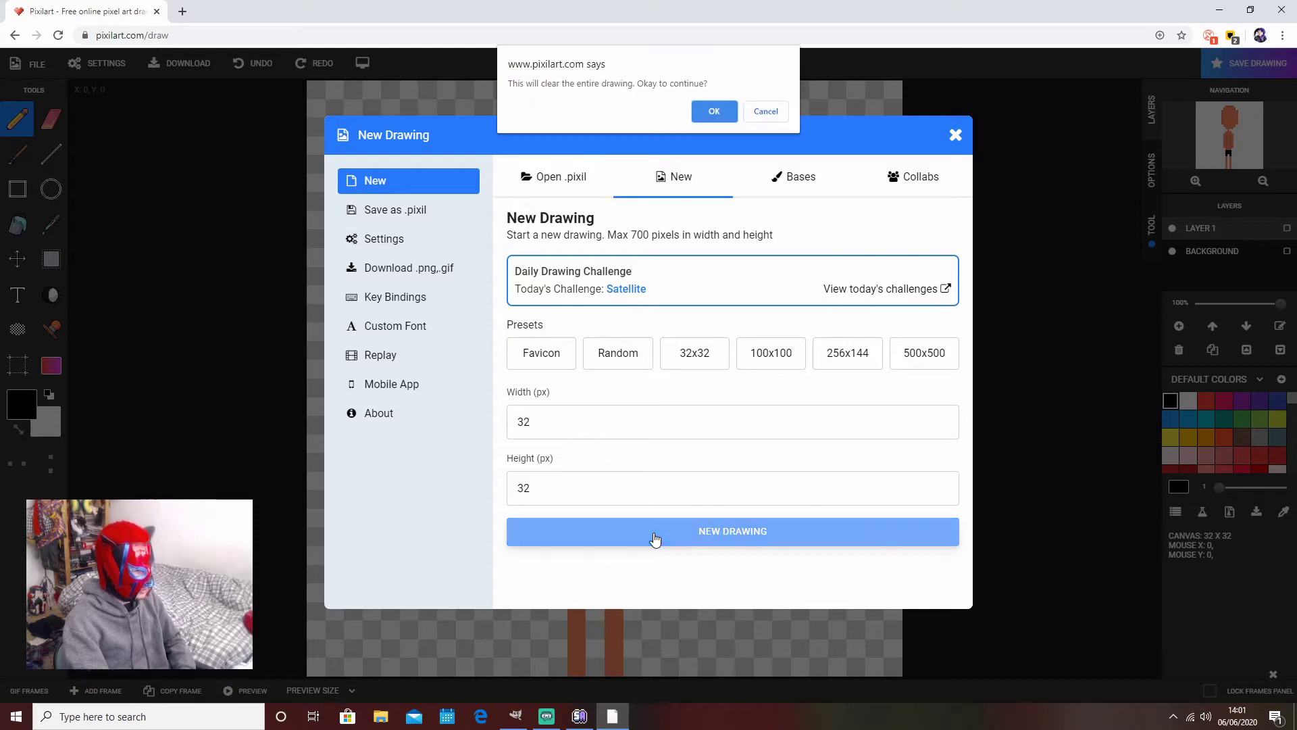
{"action": "left_click", "coordinate": [713, 111]}
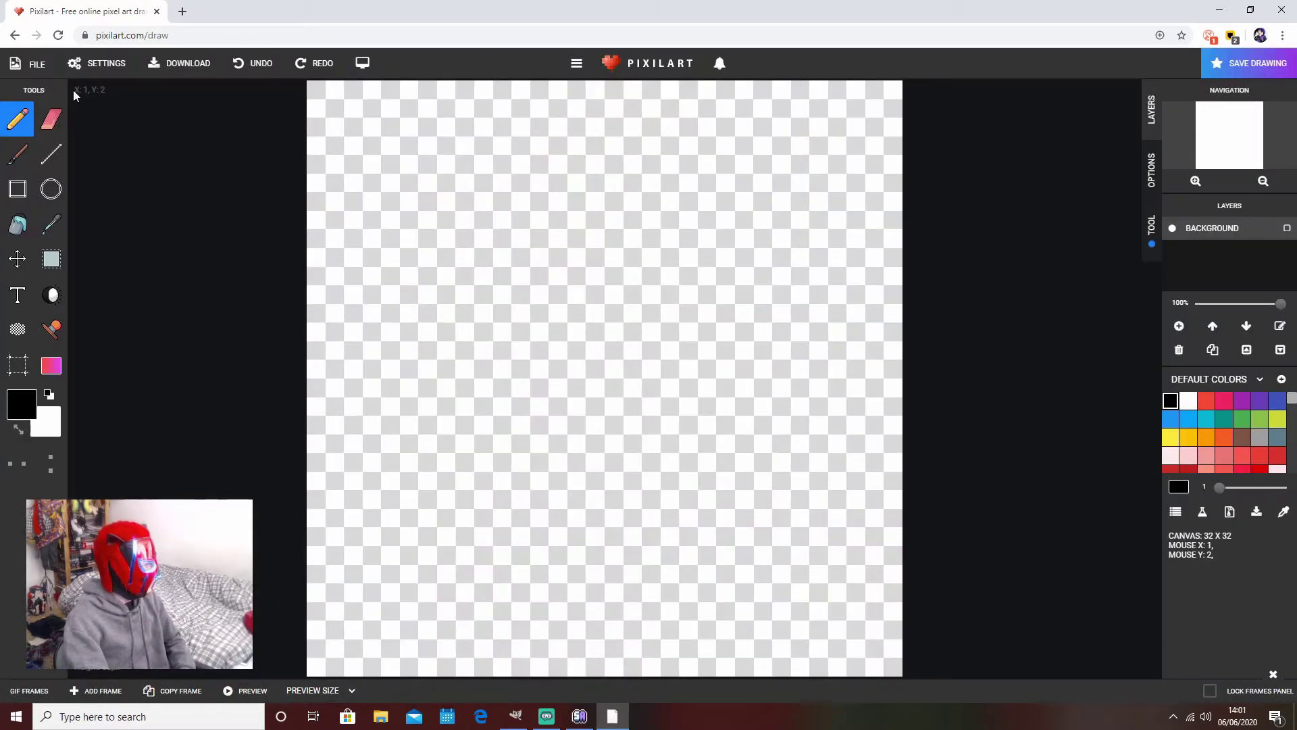
{"action": "left_click", "coordinate": [34, 69]}
{"action": "left_click", "coordinate": [39, 98]}
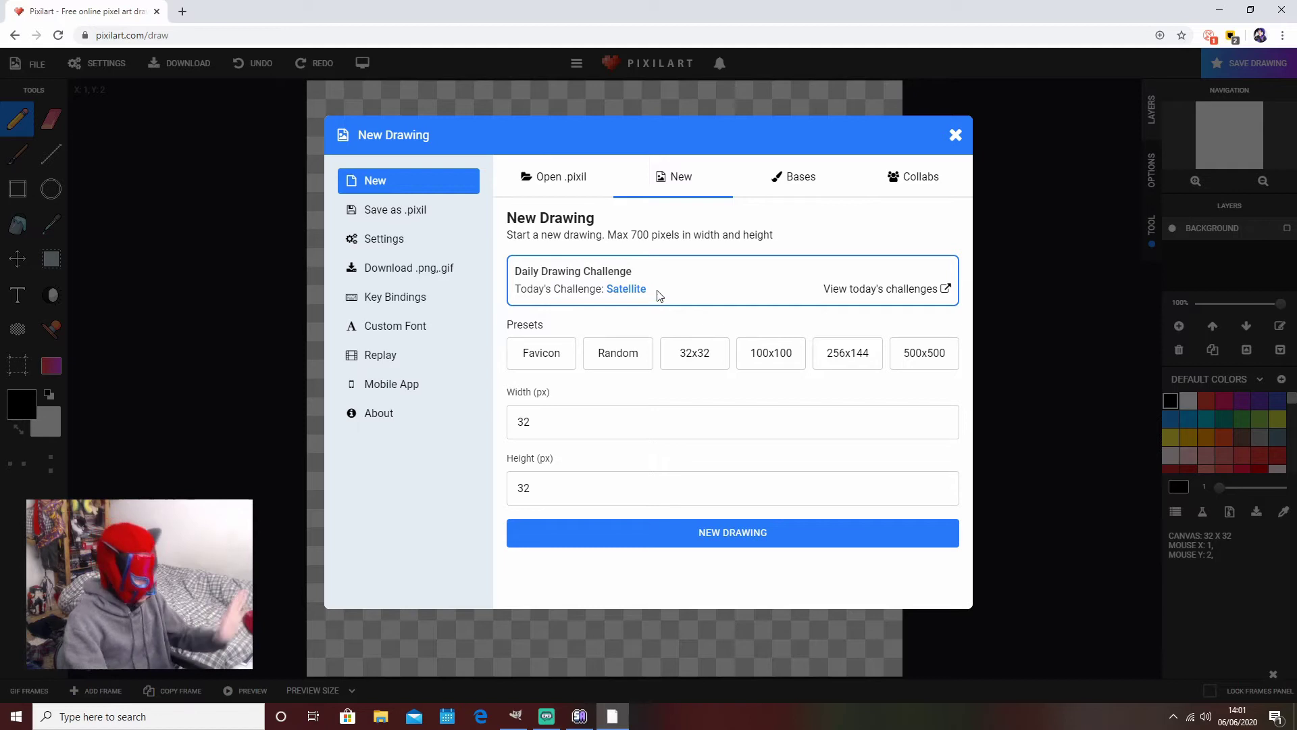
{"action": "left_click", "coordinate": [955, 136]}
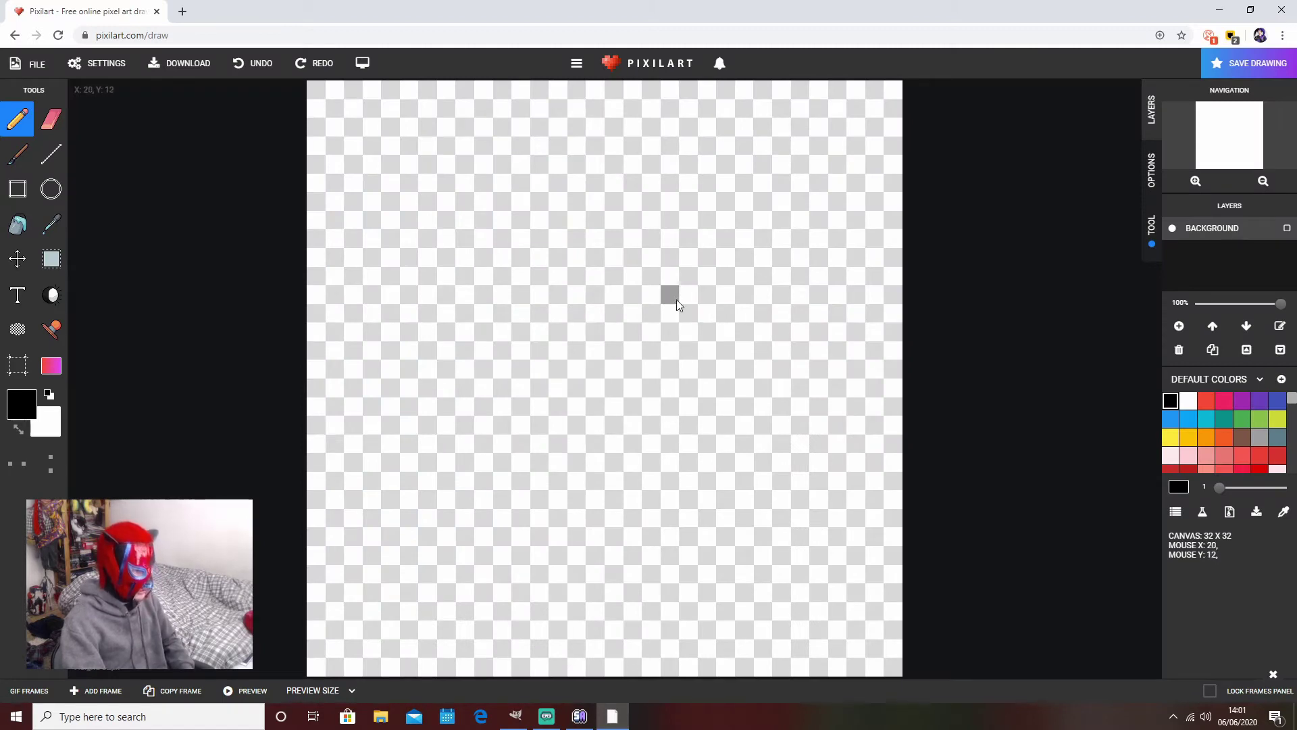
Step: Draw a freehand black pencil scribble across the canvas and undo it
{"action": "mouse_move", "coordinate": [676, 299]}
{"action": "left_mouse_down"}
{"action": "mouse_move", "coordinate": [550, 479]}
{"action": "mouse_move", "coordinate": [432, 306]}
{"action": "mouse_move", "coordinate": [646, 472]}
{"action": "mouse_move", "coordinate": [574, 333]}
{"action": "left_mouse_up"}
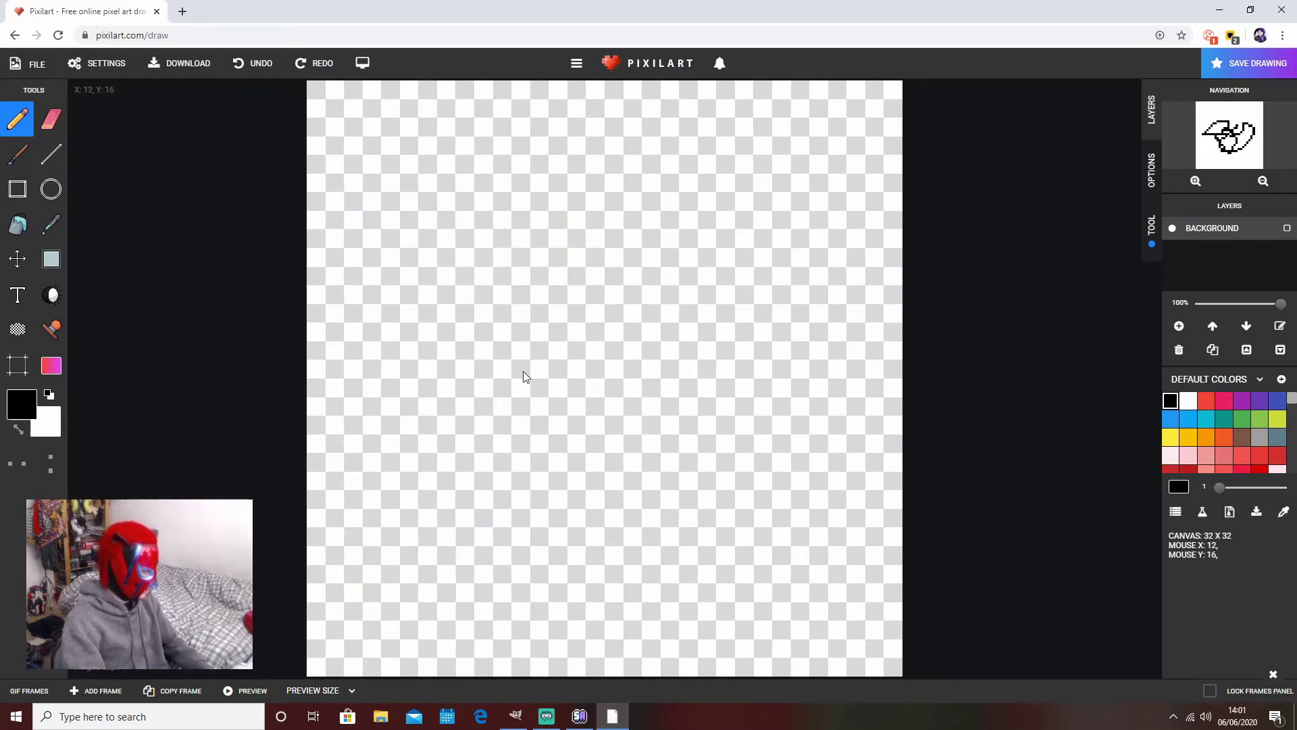
{"action": "key", "text": "ctrl+z"}
Step: Draw a black circle outline about 17 pixels wide near the canvas centre, with two single-pixel eyes inside
{"action": "left_click", "coordinate": [59, 204]}
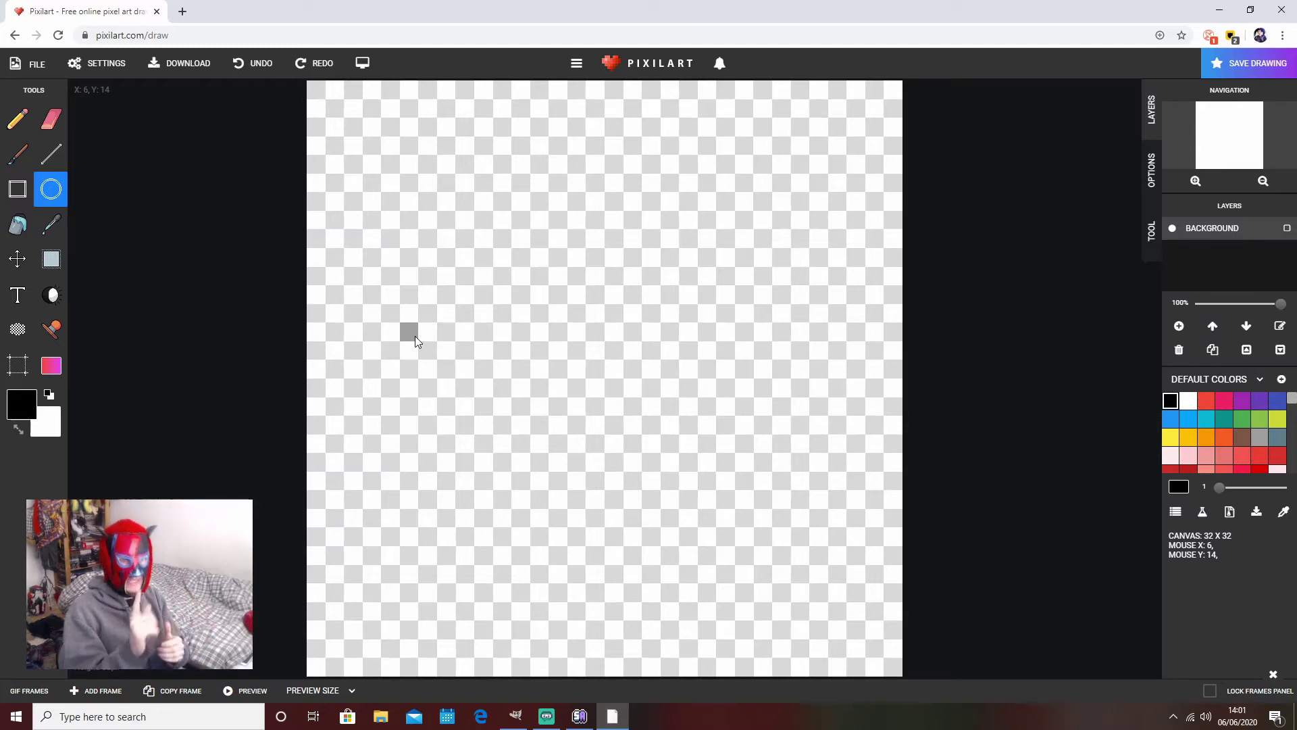
{"action": "left_click_drag", "start_coordinate": [482, 221], "coordinate": [778, 520]}
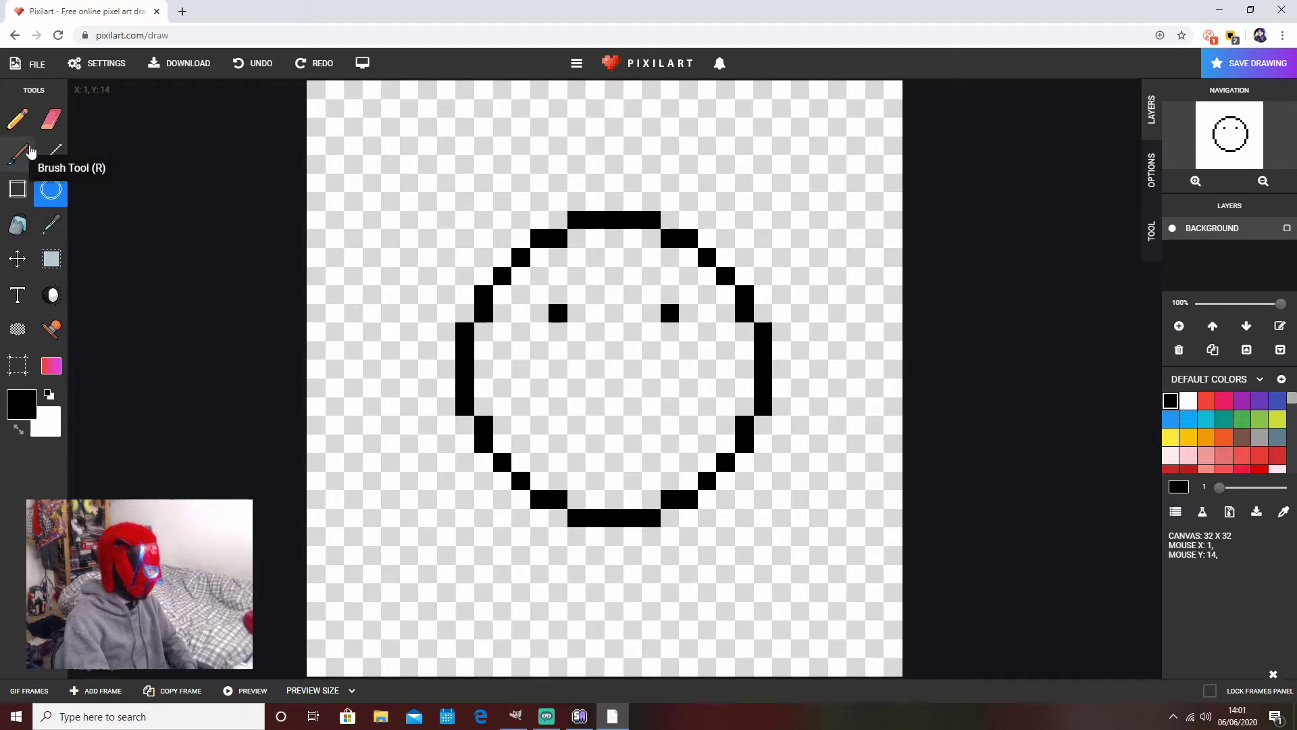
Step: Draw a straight black mouth about 9 pixels long below the eyes with the Line tool
{"action": "left_click", "coordinate": [50, 154]}
{"action": "left_click_drag", "start_coordinate": [569, 408], "coordinate": [538, 407]}
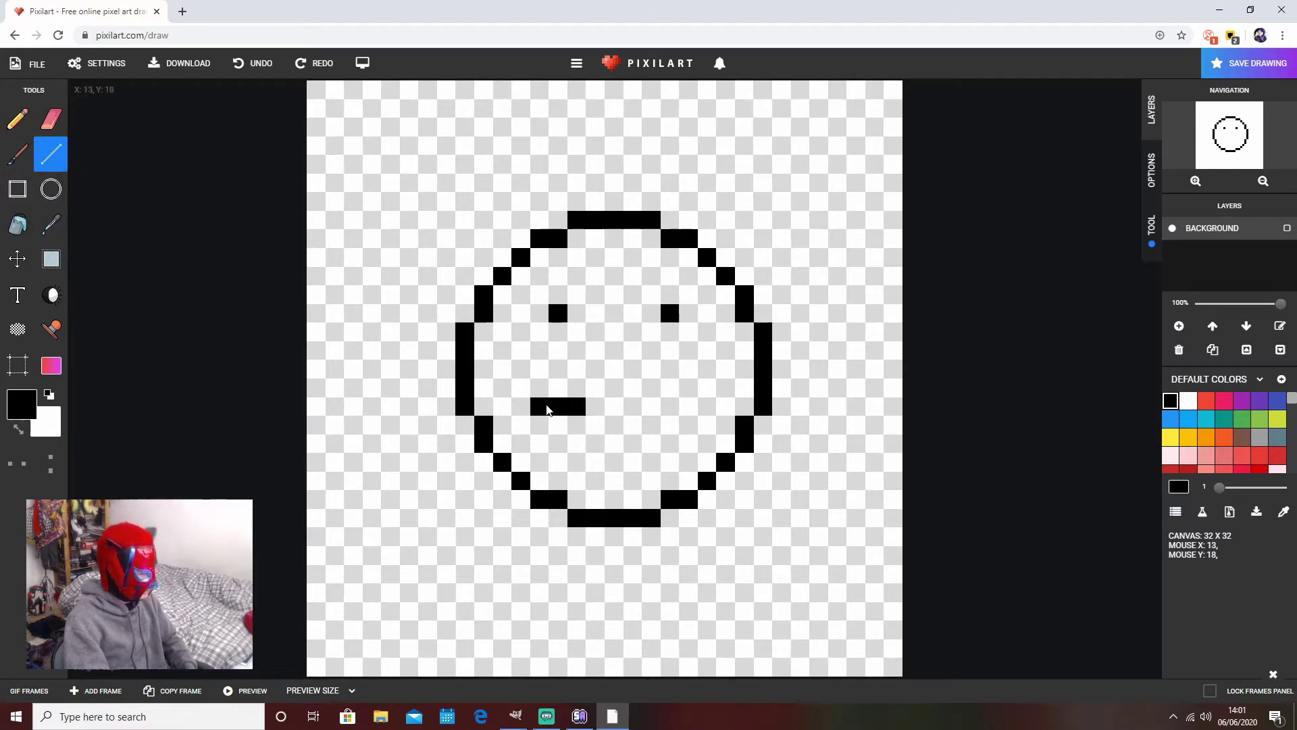
{"action": "left_click_drag", "start_coordinate": [642, 409], "coordinate": [692, 410]}
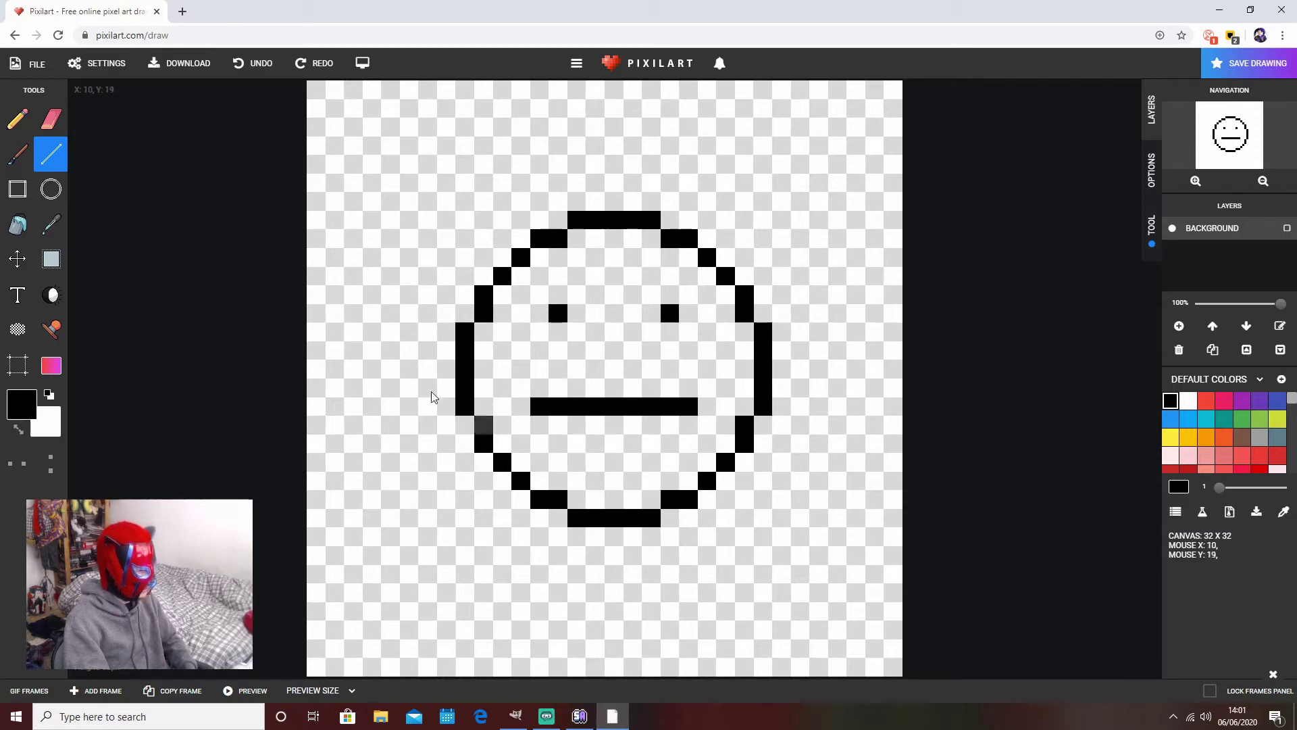
Step: Fill the inside of the face with yellow FFEB3B
{"action": "left_click", "coordinate": [27, 240]}
{"action": "left_click", "coordinate": [1171, 437]}
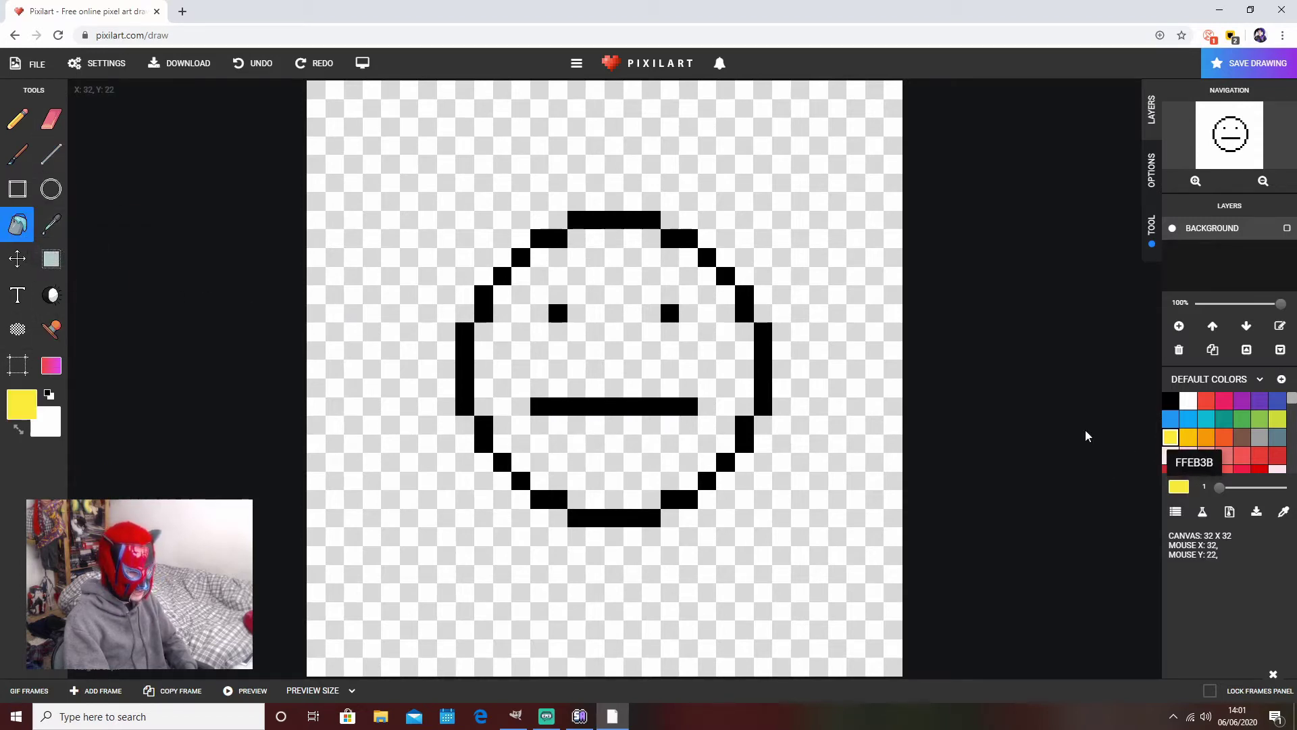
{"action": "left_click", "coordinate": [578, 340]}
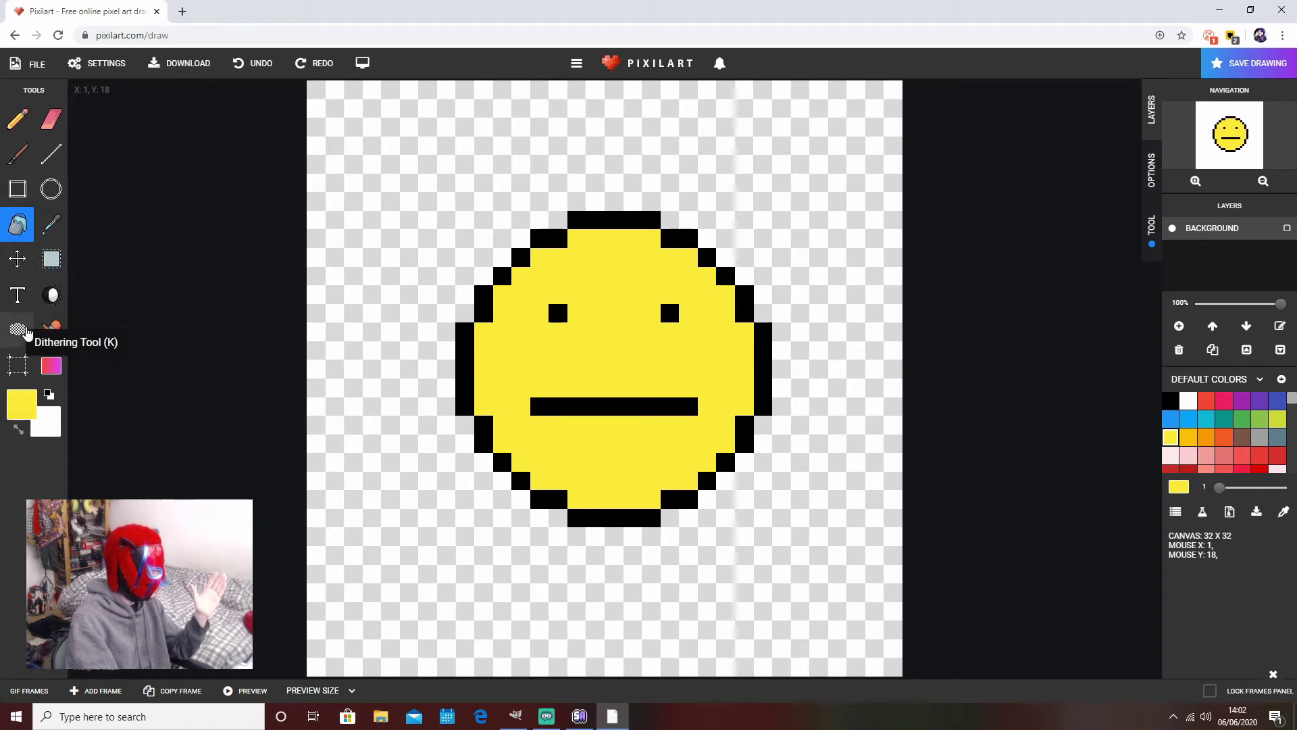
Step: Select the whole face and move it about one pixel to the right
{"action": "left_click", "coordinate": [51, 259]}
{"action": "left_click_drag", "start_coordinate": [390, 199], "coordinate": [745, 573]}
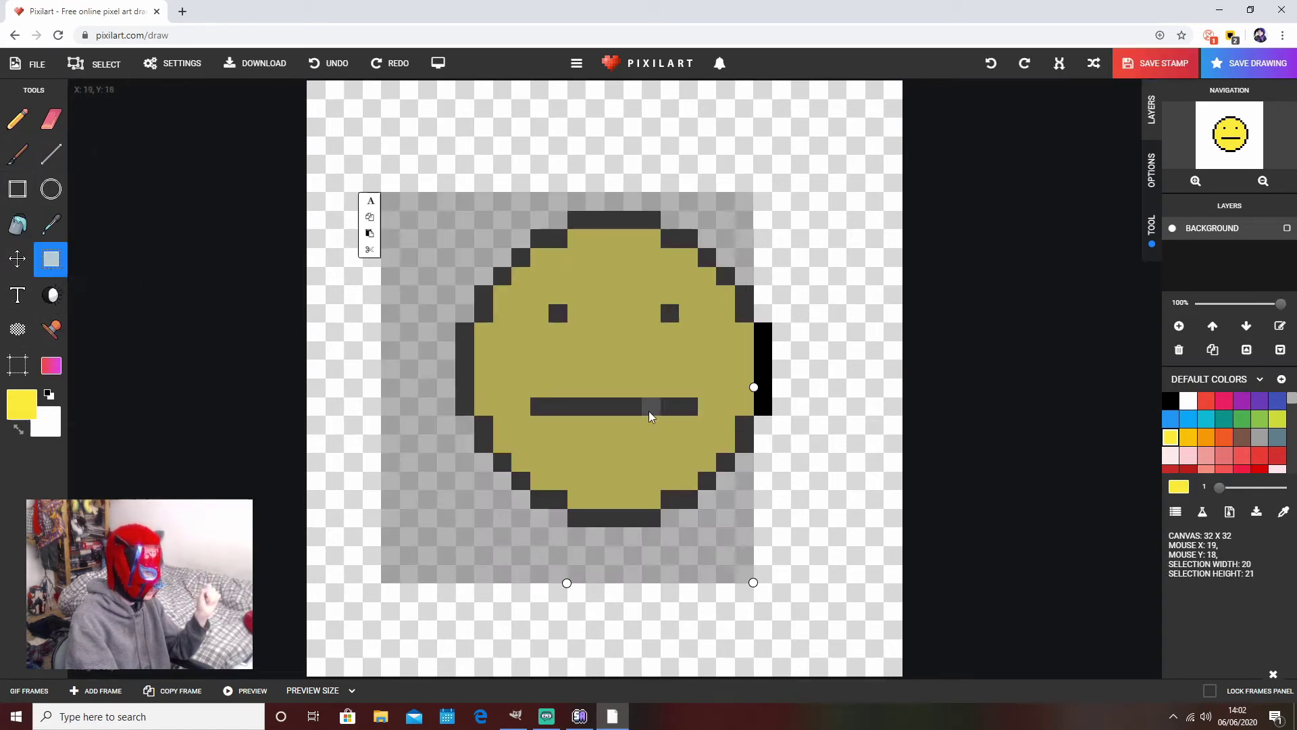
{"action": "left_click_drag", "start_coordinate": [369, 145], "coordinate": [856, 629]}
{"action": "left_click_drag", "start_coordinate": [598, 358], "coordinate": [630, 343]}
{"action": "left_click", "coordinate": [311, 336]}
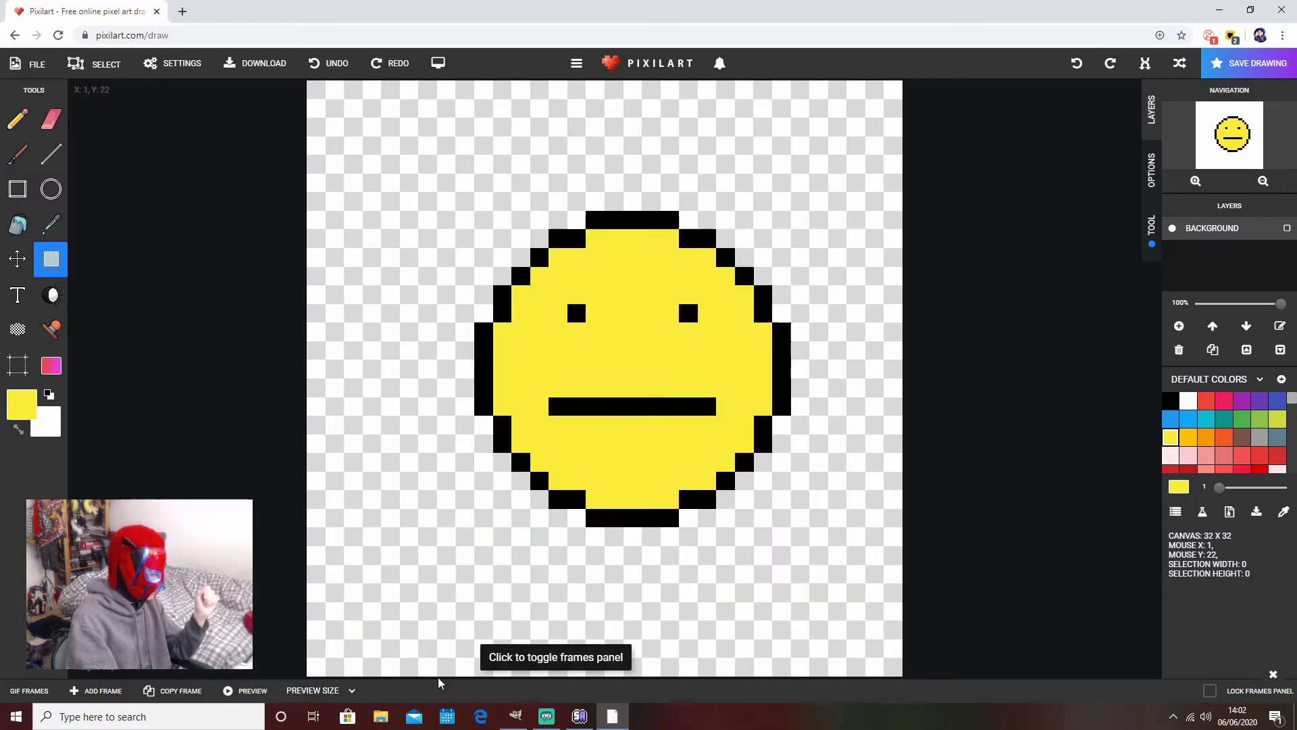
Step: Select the face again, move it one pixel back to the left and deselect it
{"action": "left_click_drag", "start_coordinate": [458, 196], "coordinate": [838, 576]}
{"action": "left_click_drag", "start_coordinate": [636, 391], "coordinate": [617, 390]}
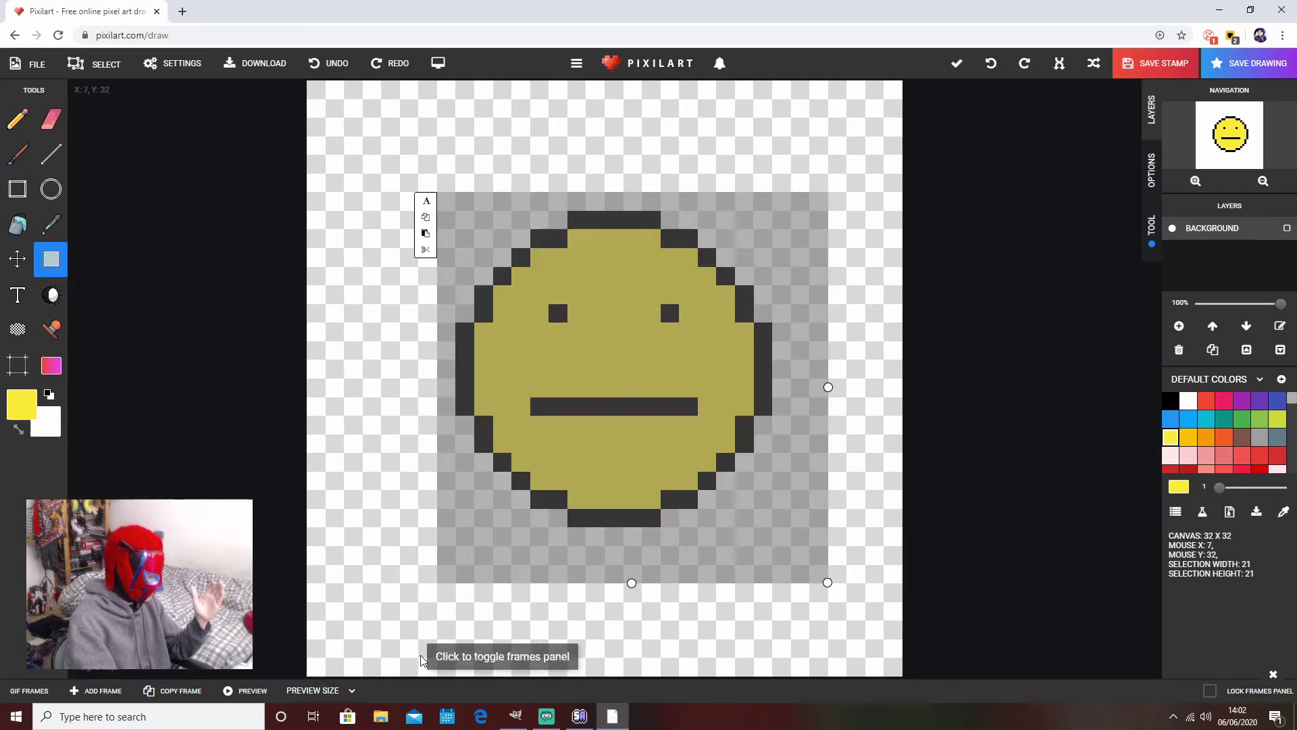
{"action": "left_click", "coordinate": [355, 678]}
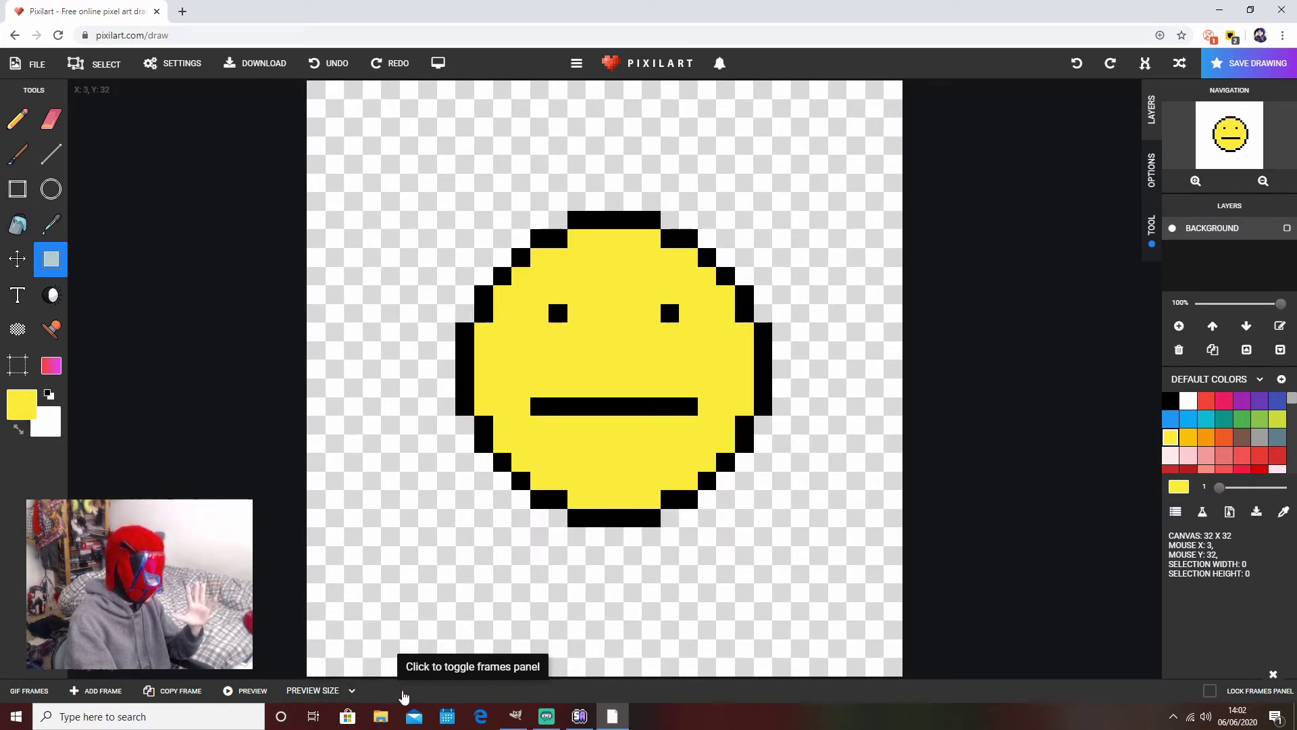
Step: Switch to Streaming Avatars, examine the wrestler avatar's animation rows from idle to attack, and return to the drawing
{"action": "mouse_move", "coordinate": [579, 721]}
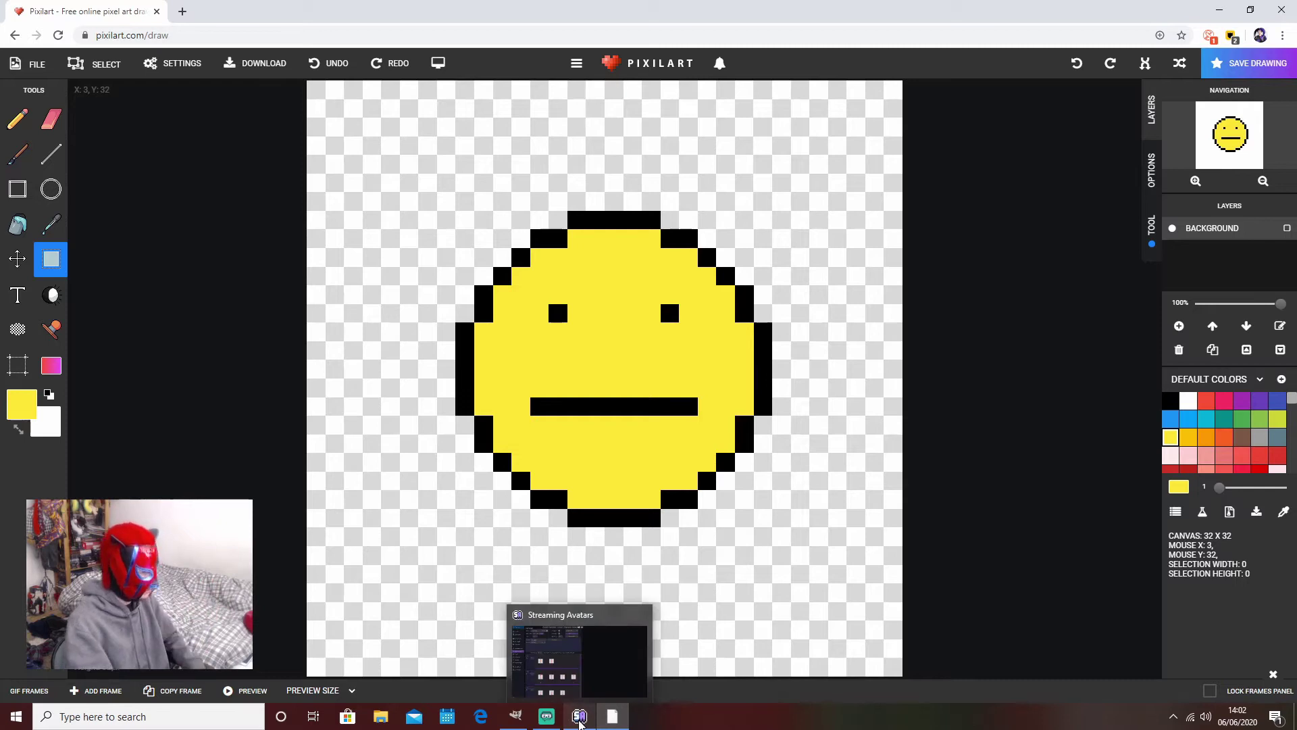
{"action": "left_click", "coordinate": [573, 658]}
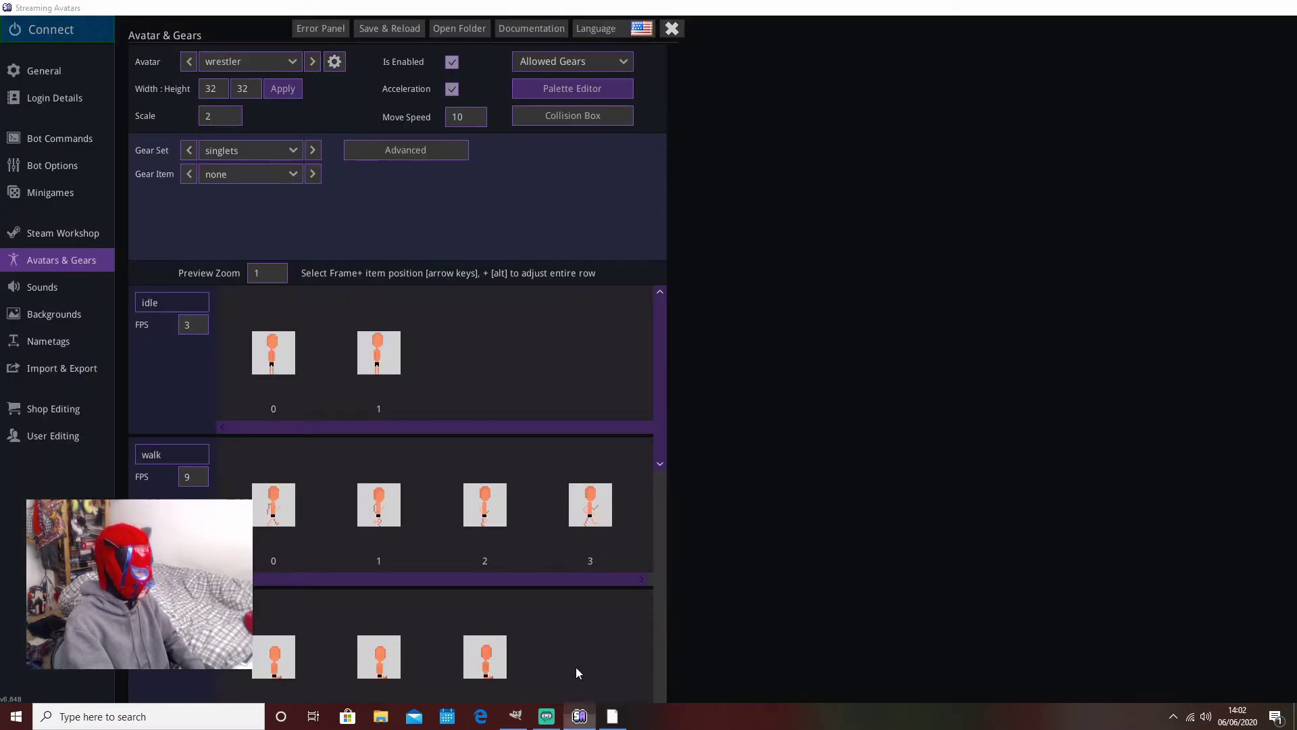
{"action": "scroll", "coordinate": [405, 432], "scroll_direction": "down", "scroll_amount": 1}
{"action": "scroll", "coordinate": [540, 412], "scroll_direction": "up", "scroll_amount": 1}
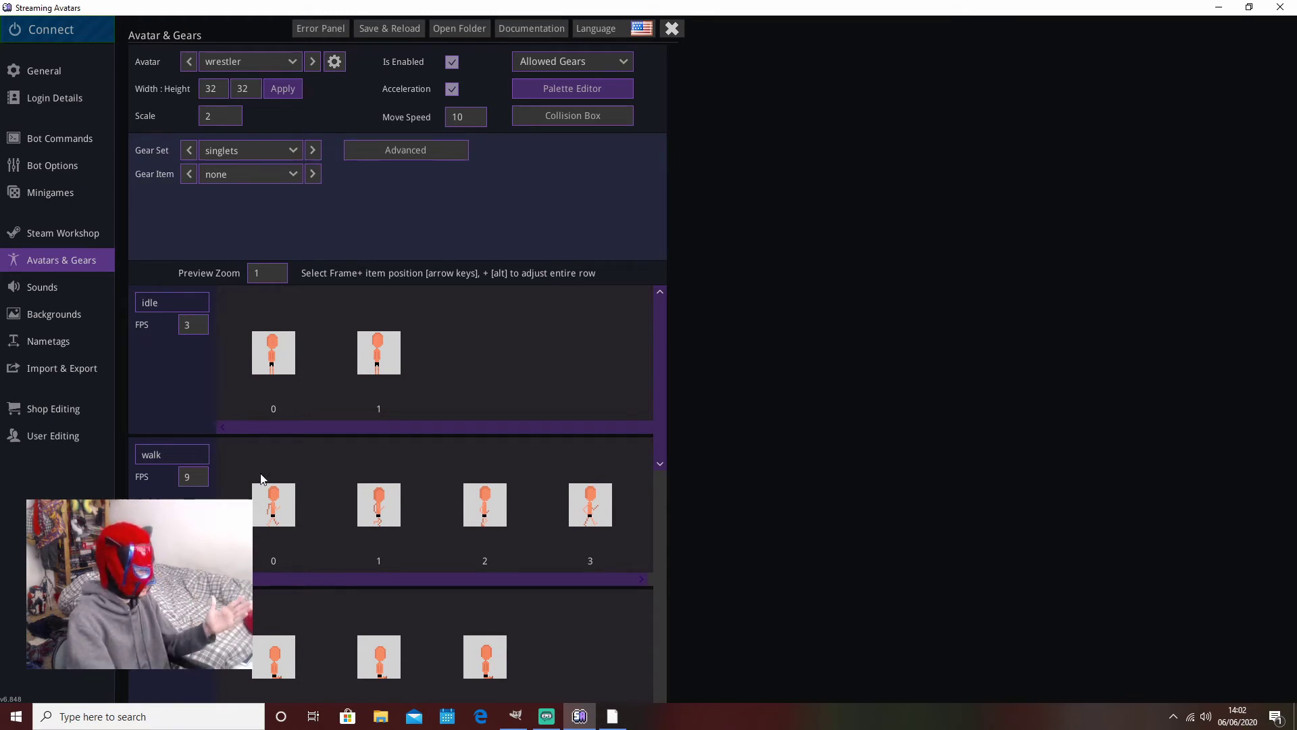
{"action": "scroll", "coordinate": [492, 523], "scroll_direction": "down", "scroll_amount": 2}
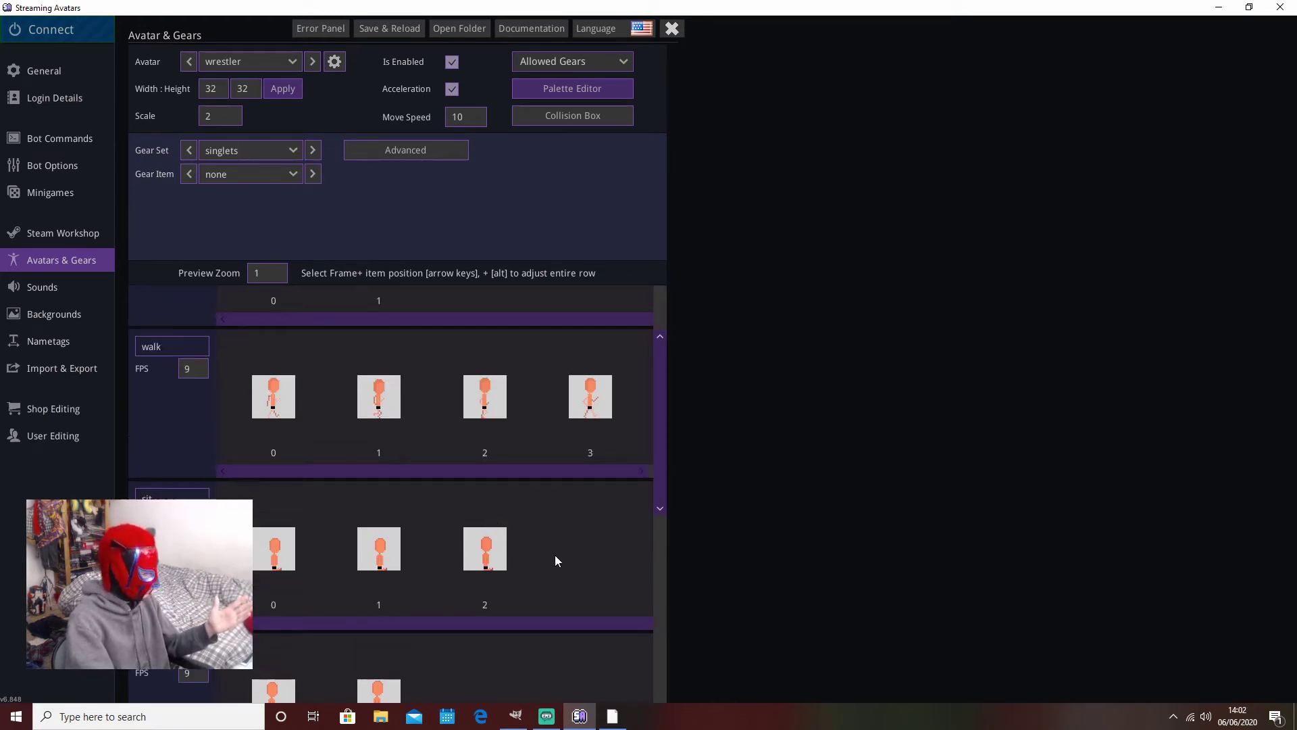
{"action": "scroll", "coordinate": [555, 561], "scroll_direction": "down", "scroll_amount": 6}
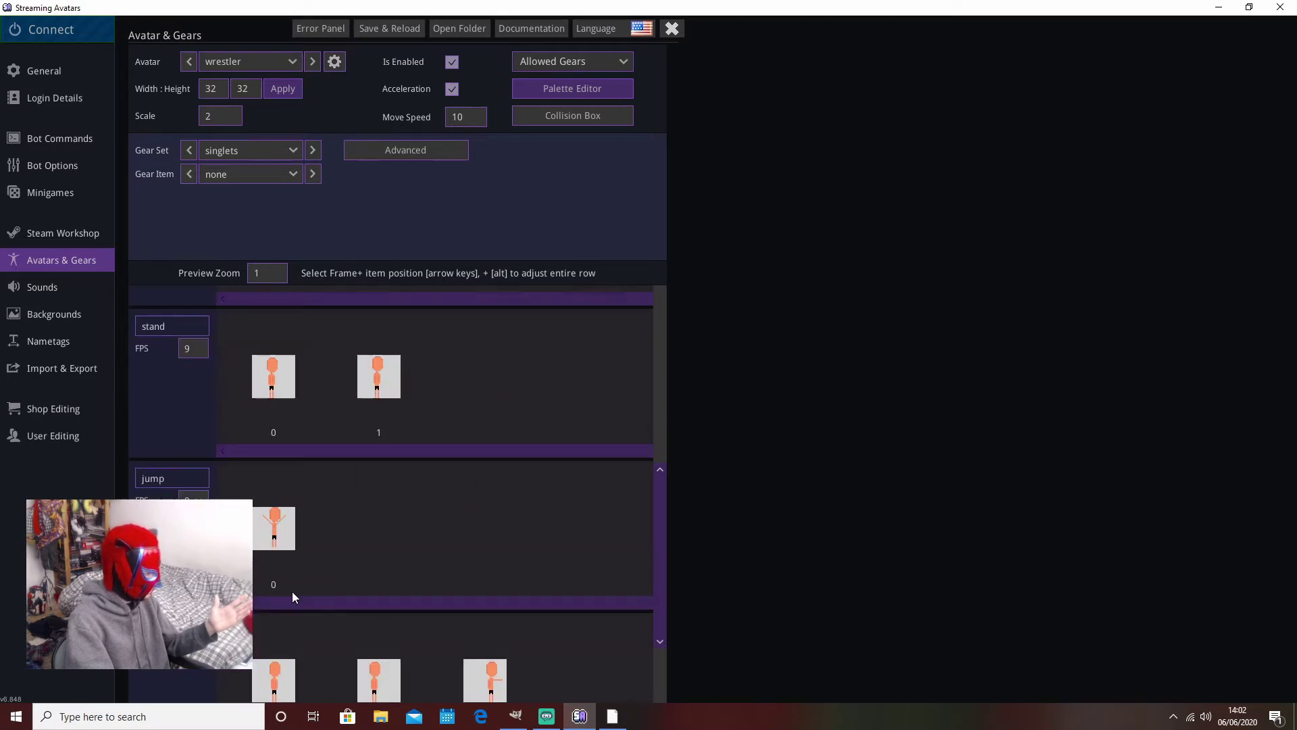
{"action": "scroll", "coordinate": [298, 511], "scroll_direction": "up", "scroll_amount": 3}
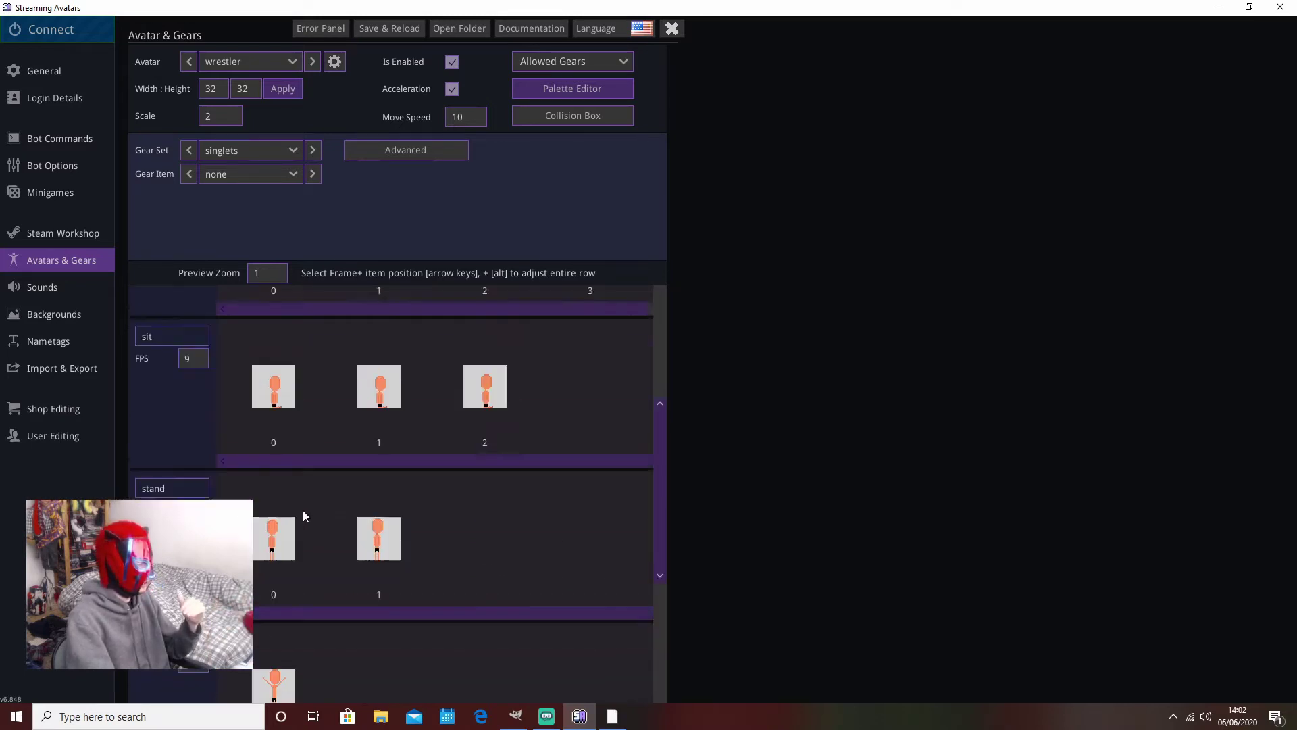
{"action": "scroll", "coordinate": [303, 516], "scroll_direction": "up", "scroll_amount": 6}
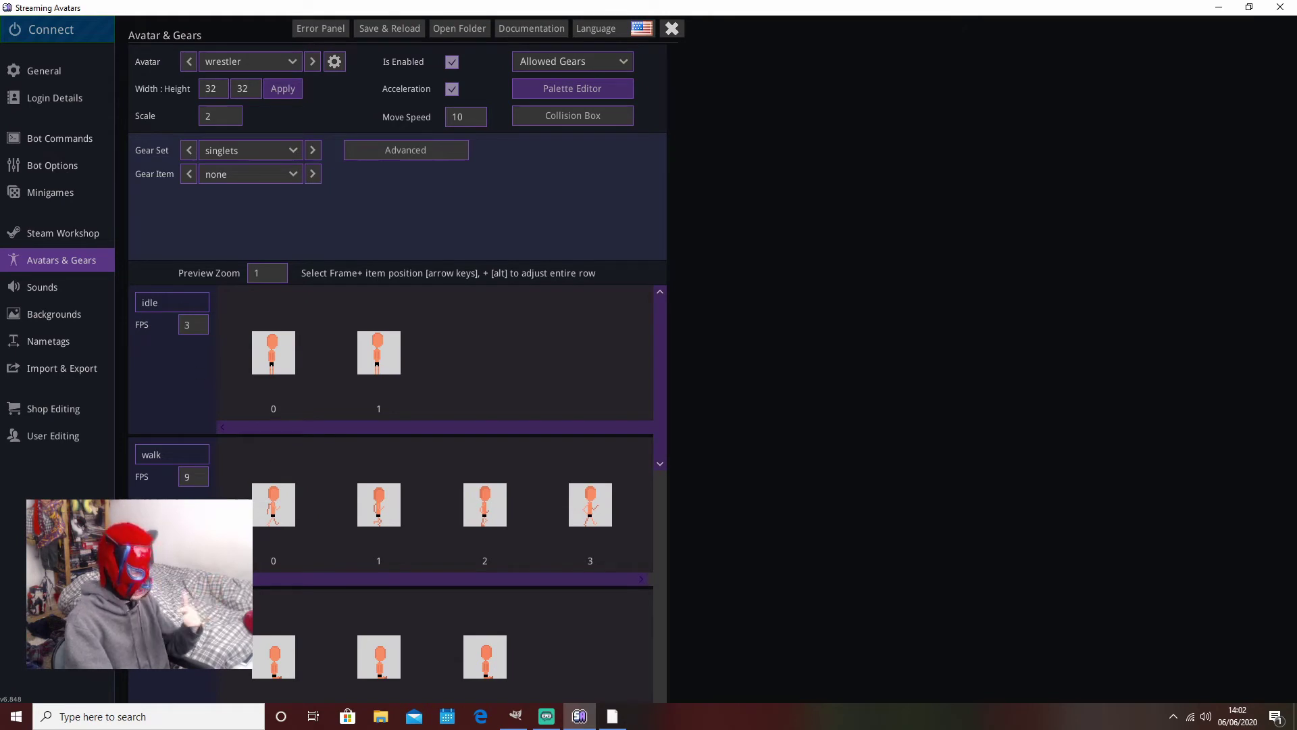
{"action": "scroll", "coordinate": [400, 509], "scroll_direction": "down", "scroll_amount": 10}
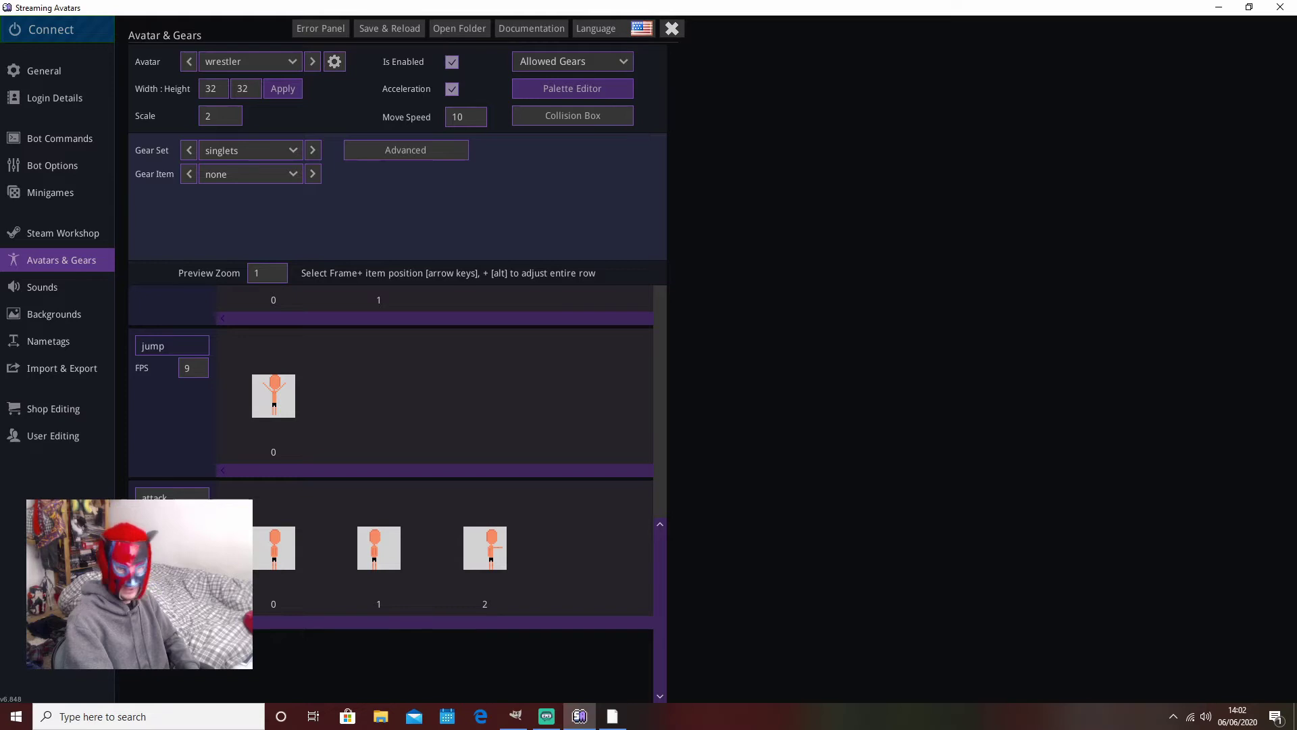
{"action": "scroll", "coordinate": [249, 481], "scroll_direction": "up", "scroll_amount": 3}
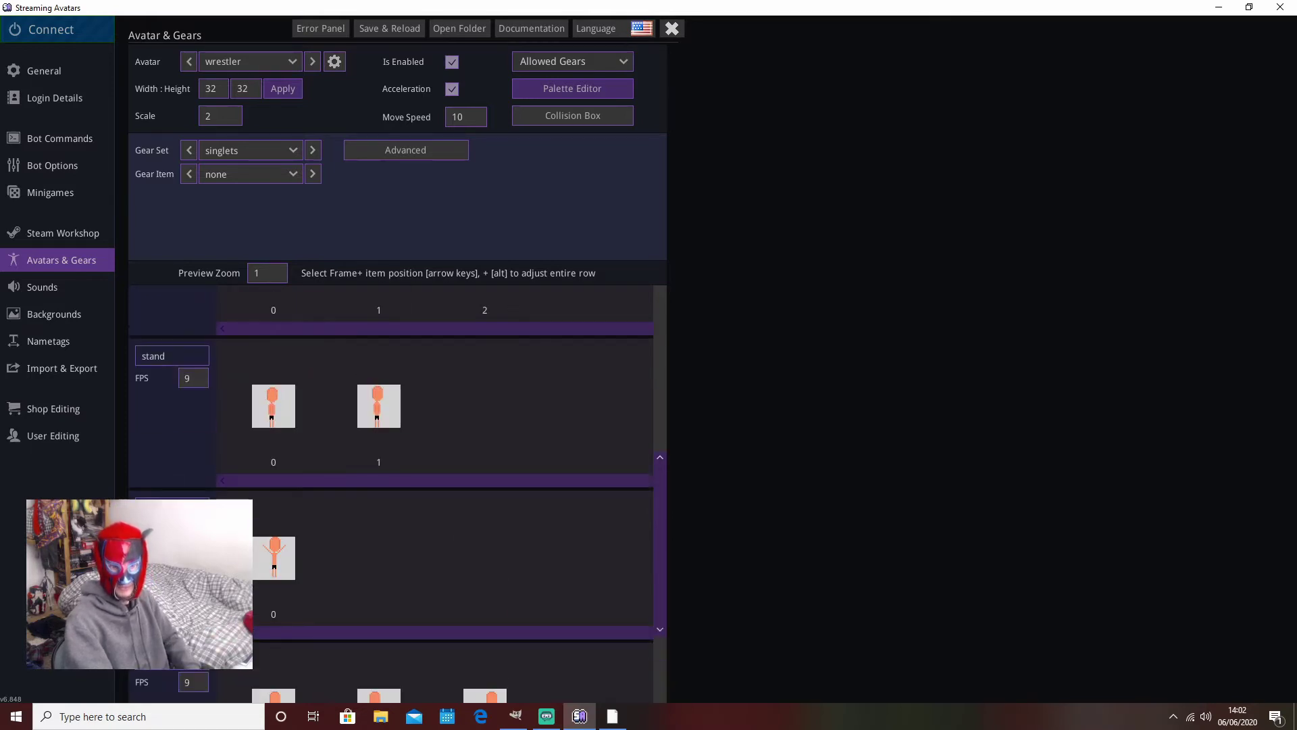
{"action": "scroll", "coordinate": [379, 529], "scroll_direction": "up", "scroll_amount": 6}
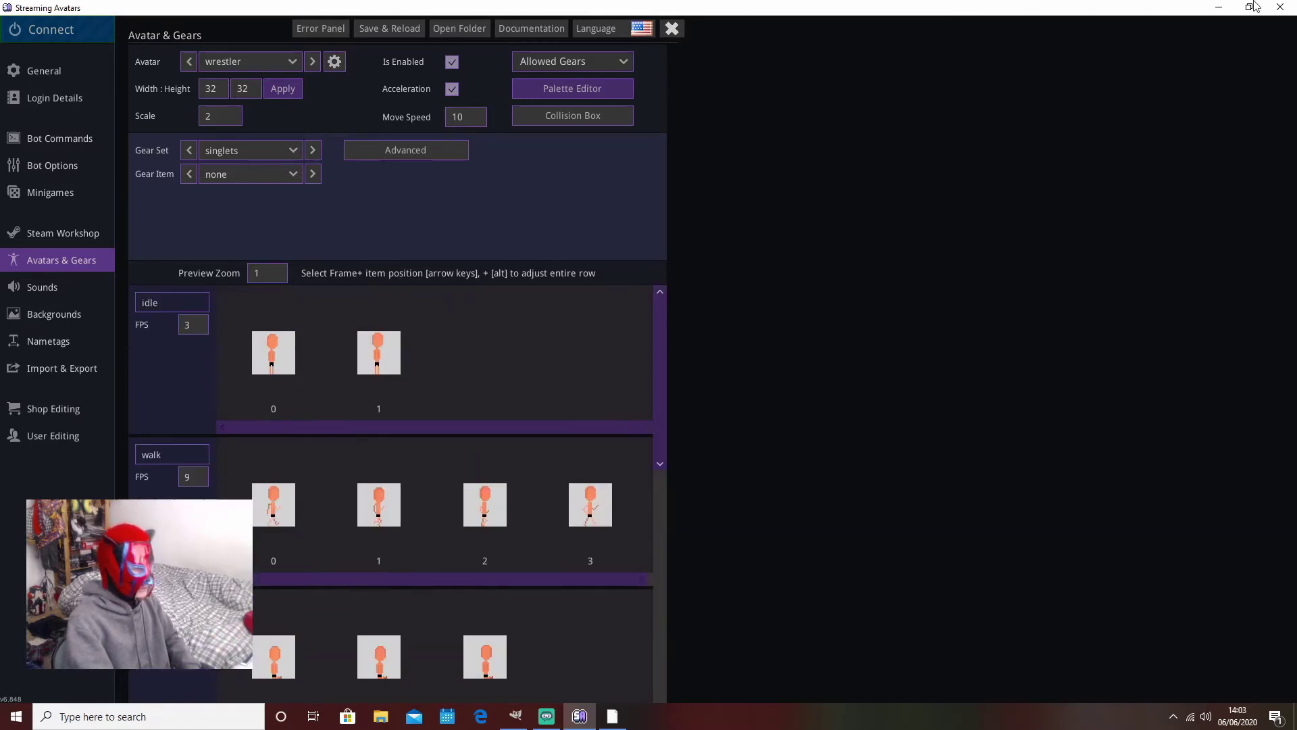
{"action": "left_click", "coordinate": [1219, 8]}
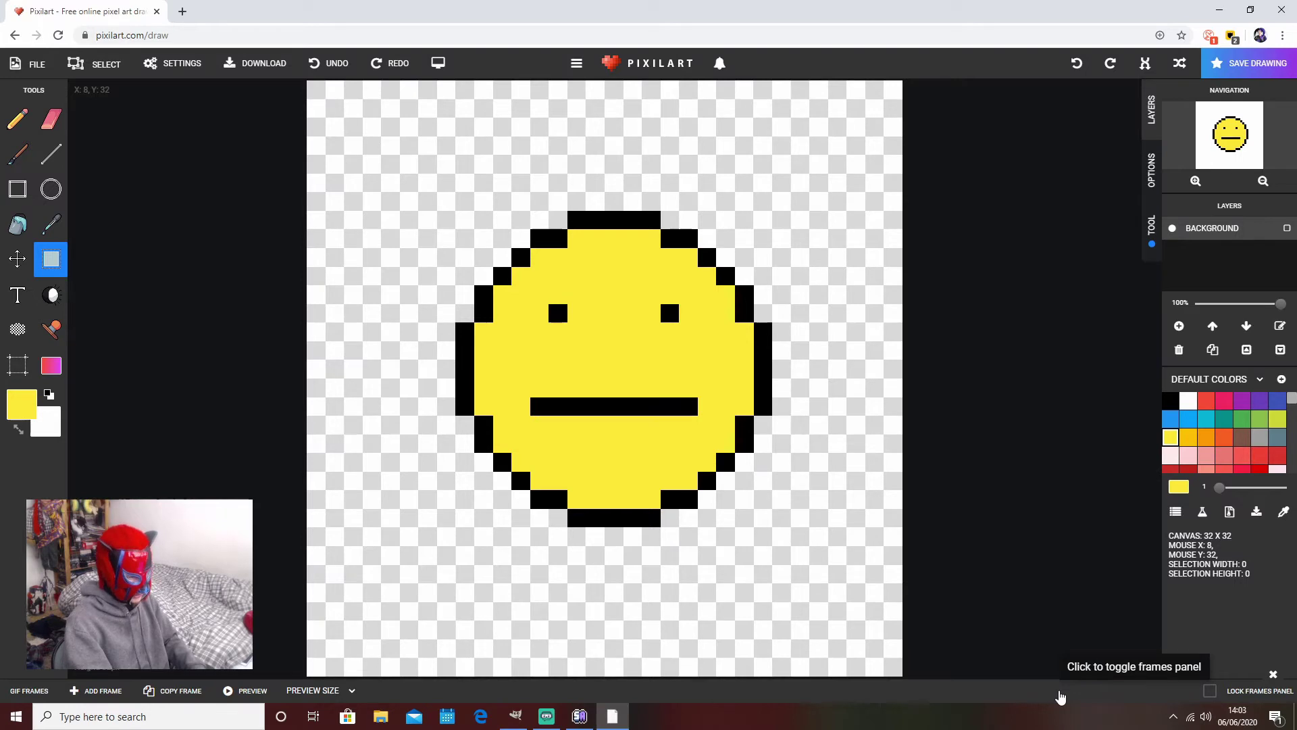
Step: Lock the frames panel open, then copy the first frame with its face moved down about 3 pixels
{"action": "left_click", "coordinate": [1210, 691]}
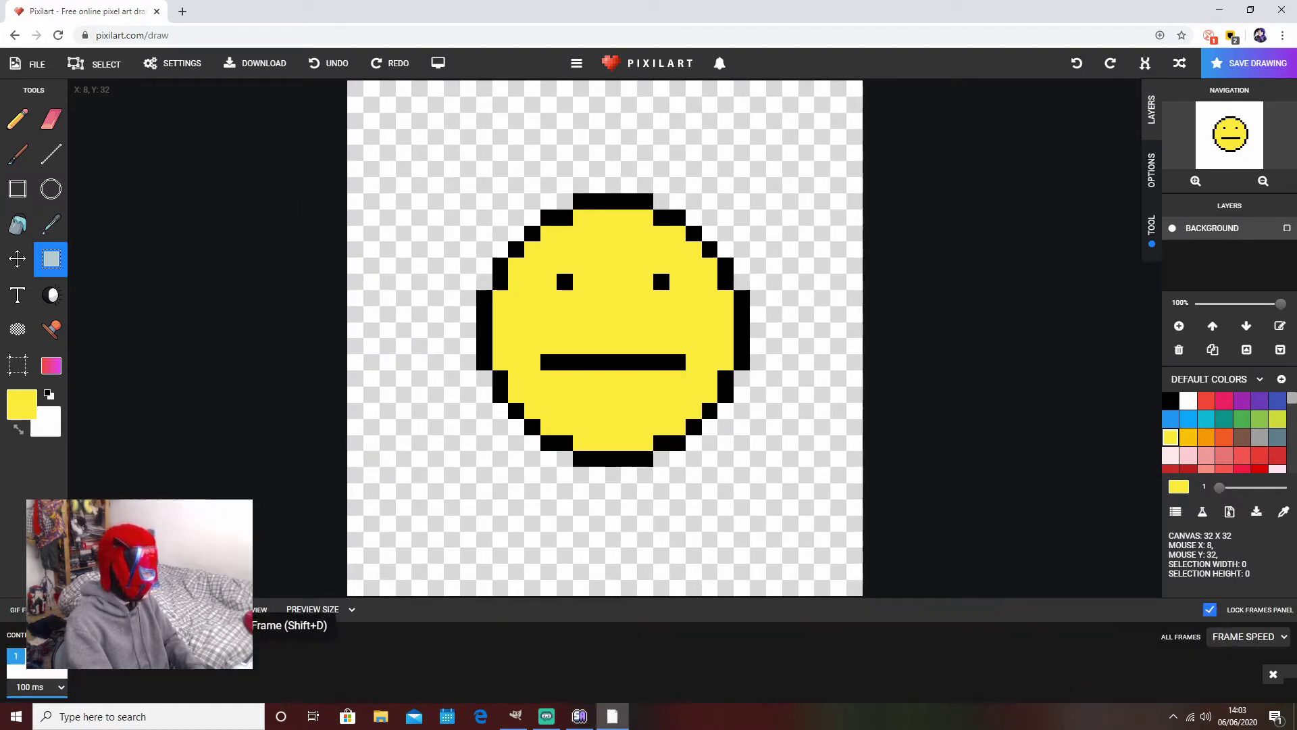
{"action": "left_click", "coordinate": [167, 611]}
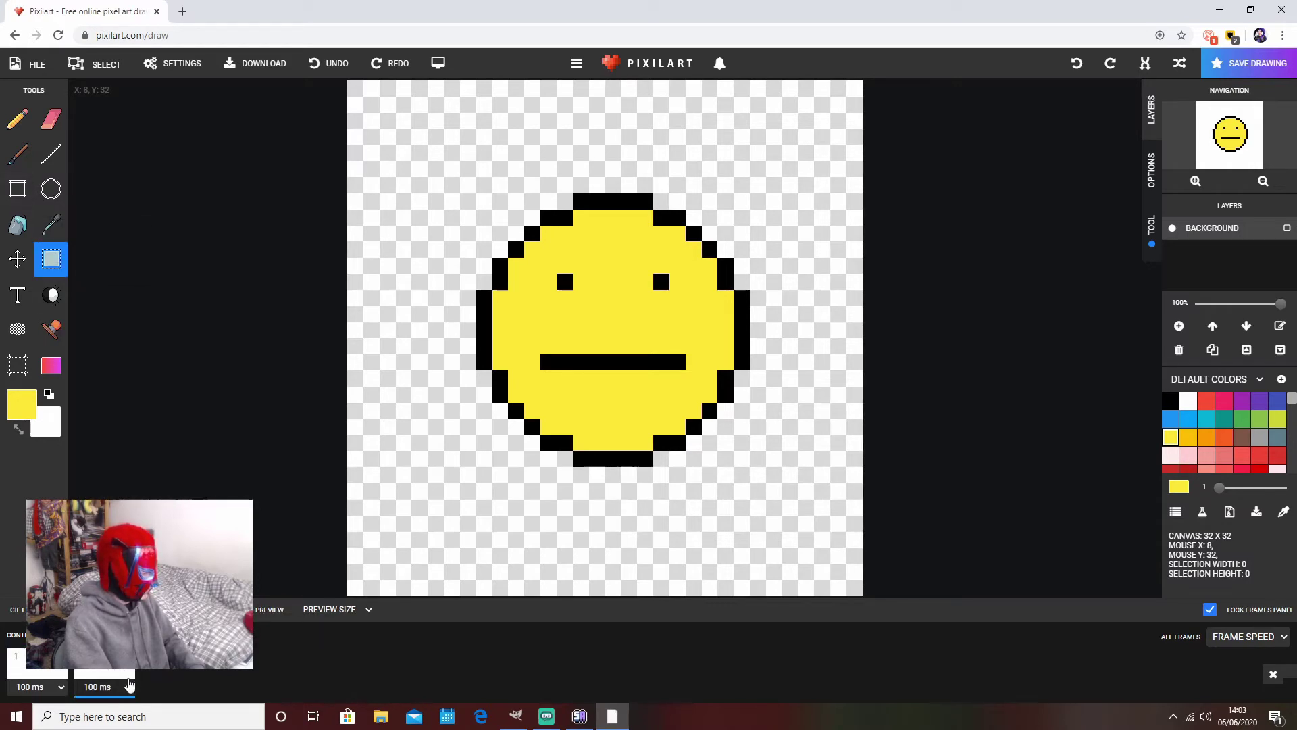
{"action": "left_click", "coordinate": [17, 260]}
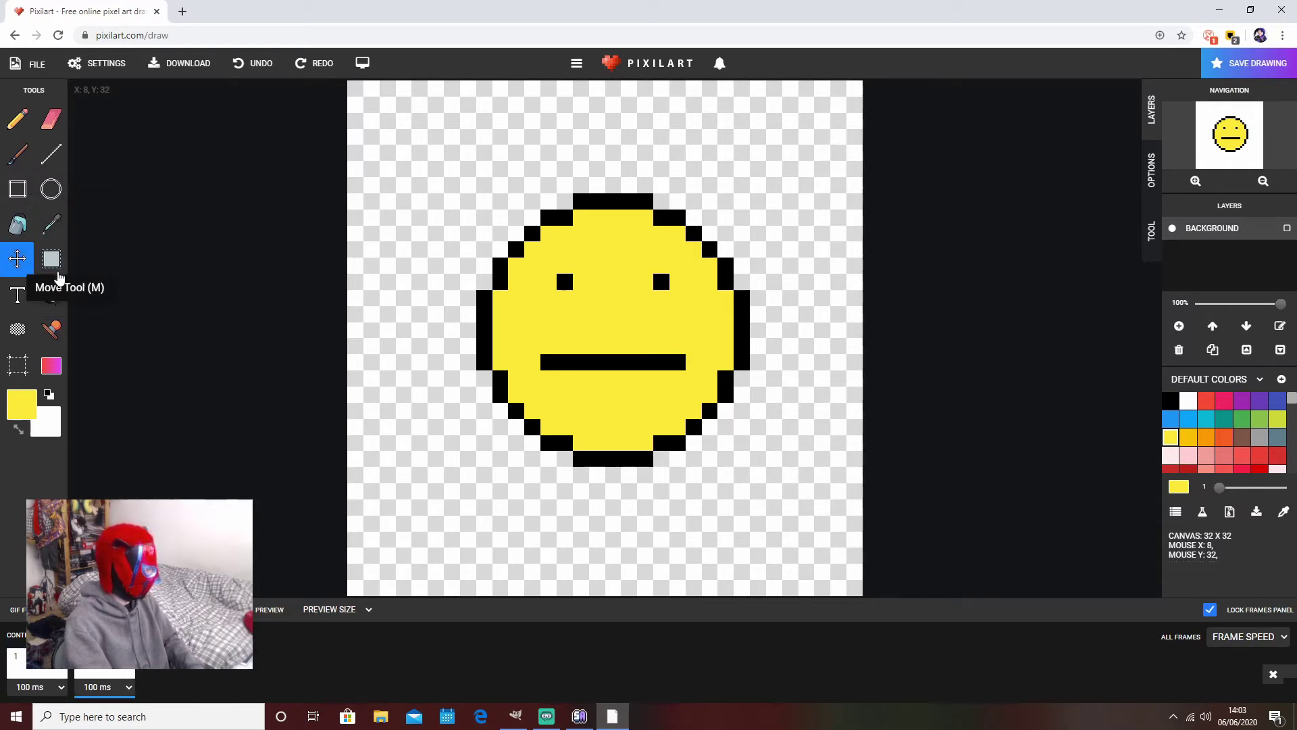
{"action": "left_click_drag", "start_coordinate": [619, 391], "coordinate": [617, 436]}
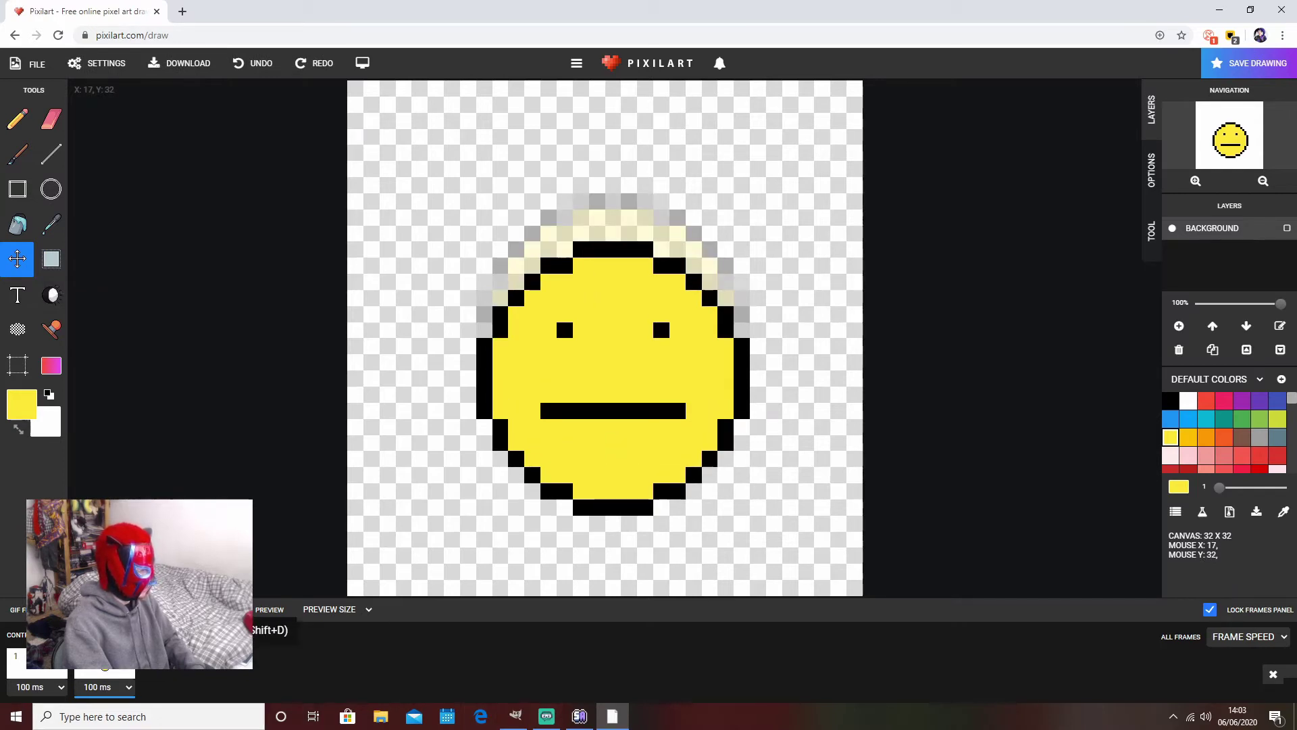
Step: Duplicate the frame with its face moved down about 2 pixels, and duplicate that one with its face moved up about 3 pixels
{"action": "left_click", "coordinate": [236, 636]}
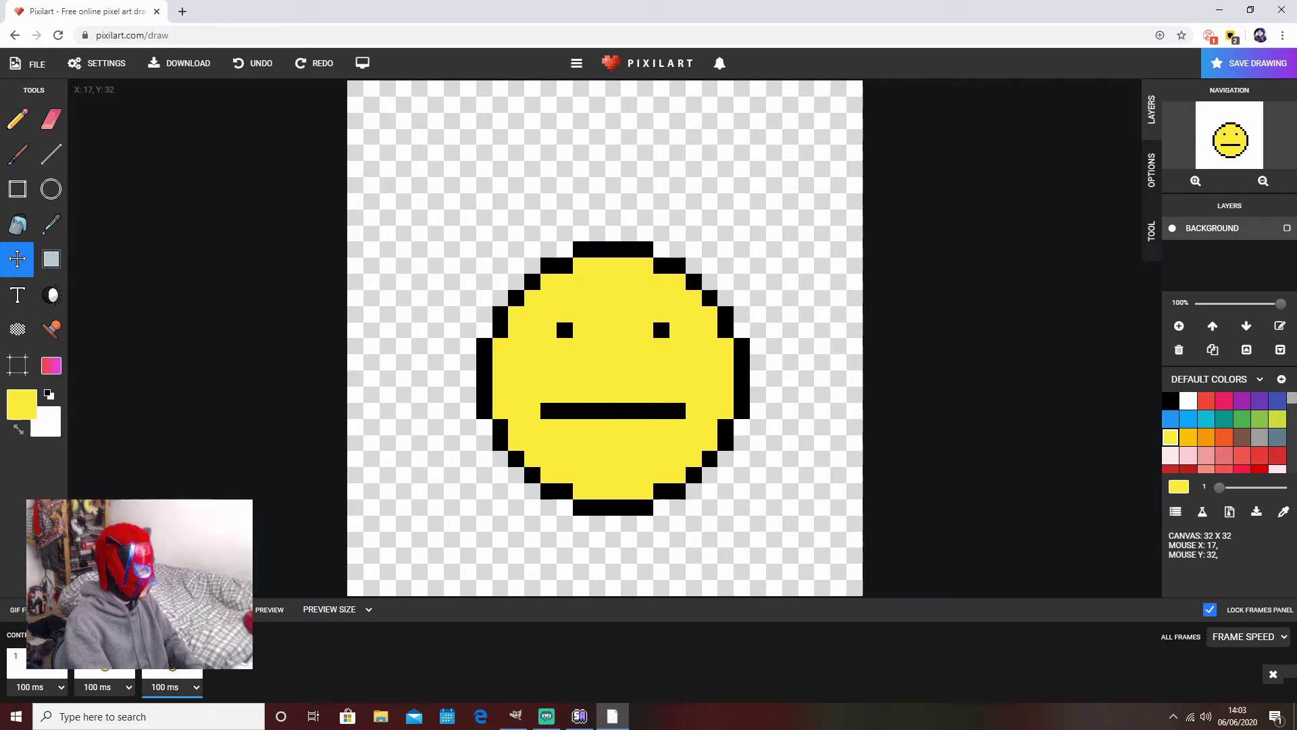
{"action": "left_click_drag", "start_coordinate": [621, 457], "coordinate": [623, 488]}
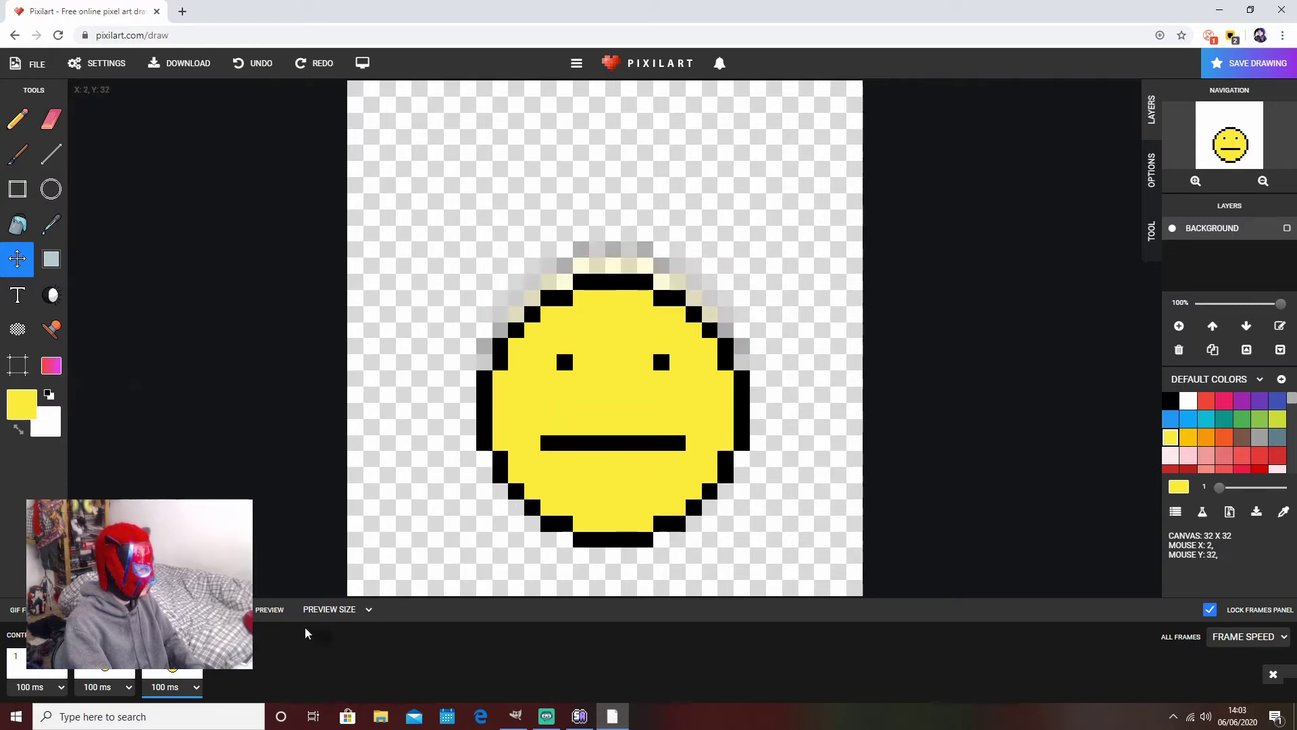
{"action": "left_click", "coordinate": [235, 669]}
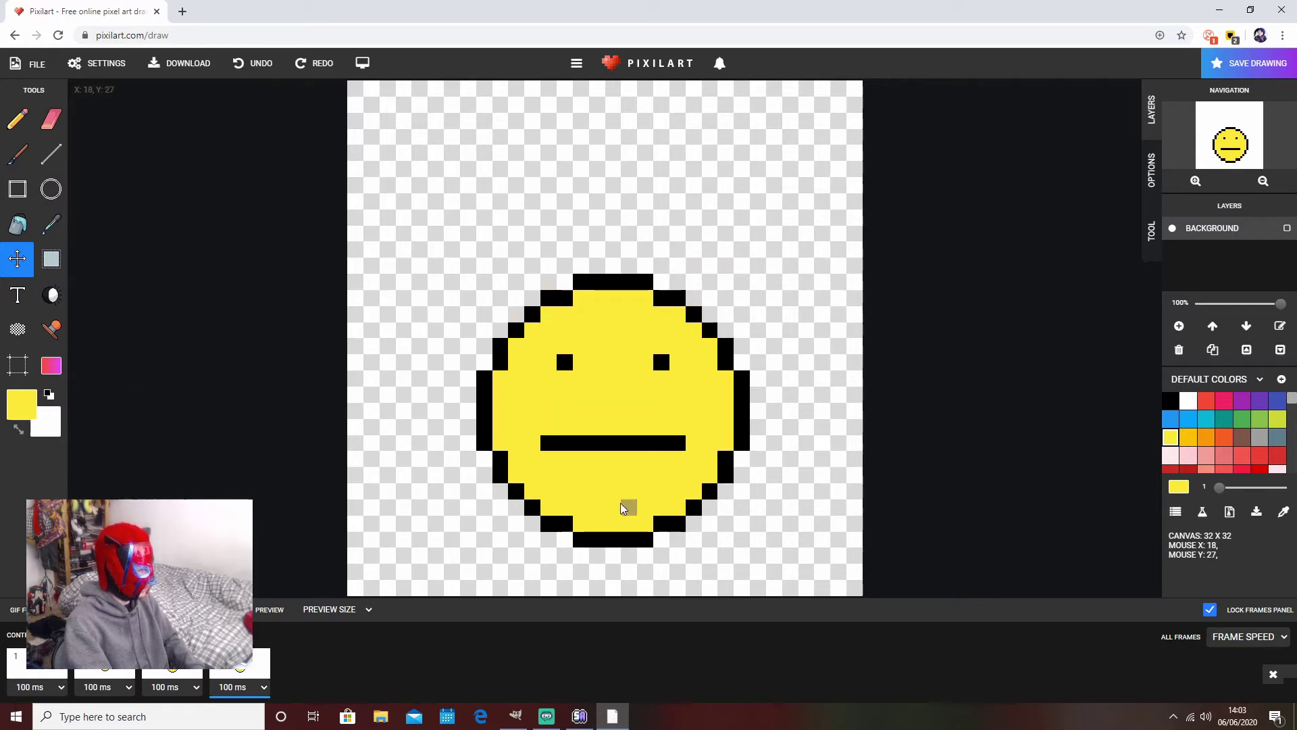
{"action": "left_click_drag", "start_coordinate": [621, 508], "coordinate": [619, 465]}
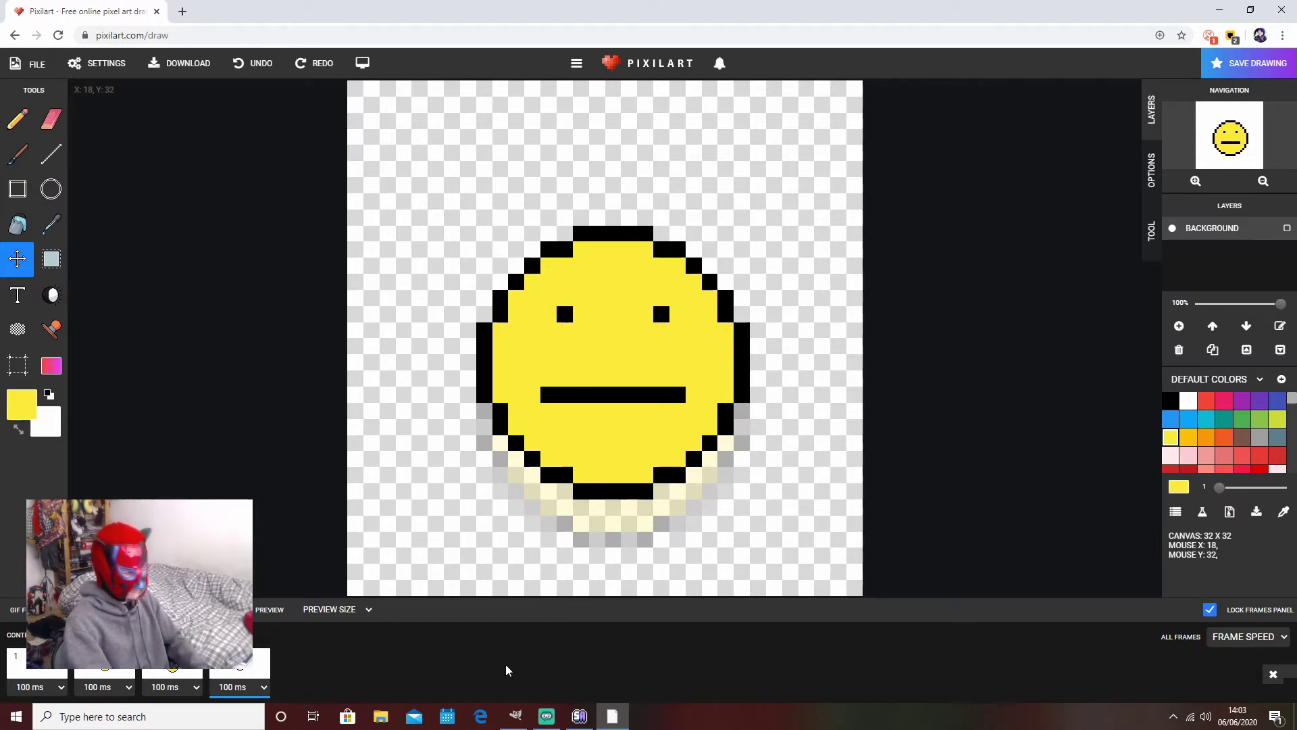
Step: Play the preview of the four-frame face animation, check the bouncing movement, and close the preview
{"action": "key", "text": "space"}
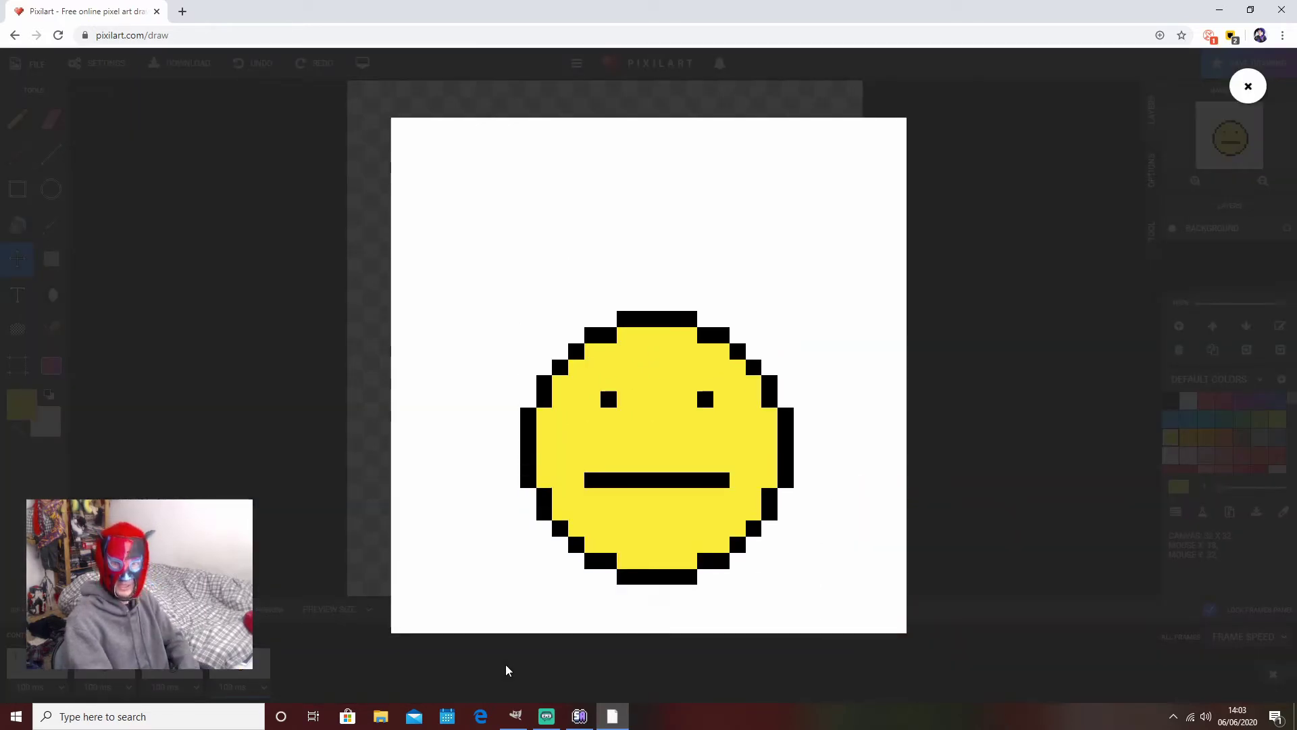
{"action": "mouse_move", "coordinate": [581, 578]}
{"action": "left_click", "coordinate": [930, 164]}
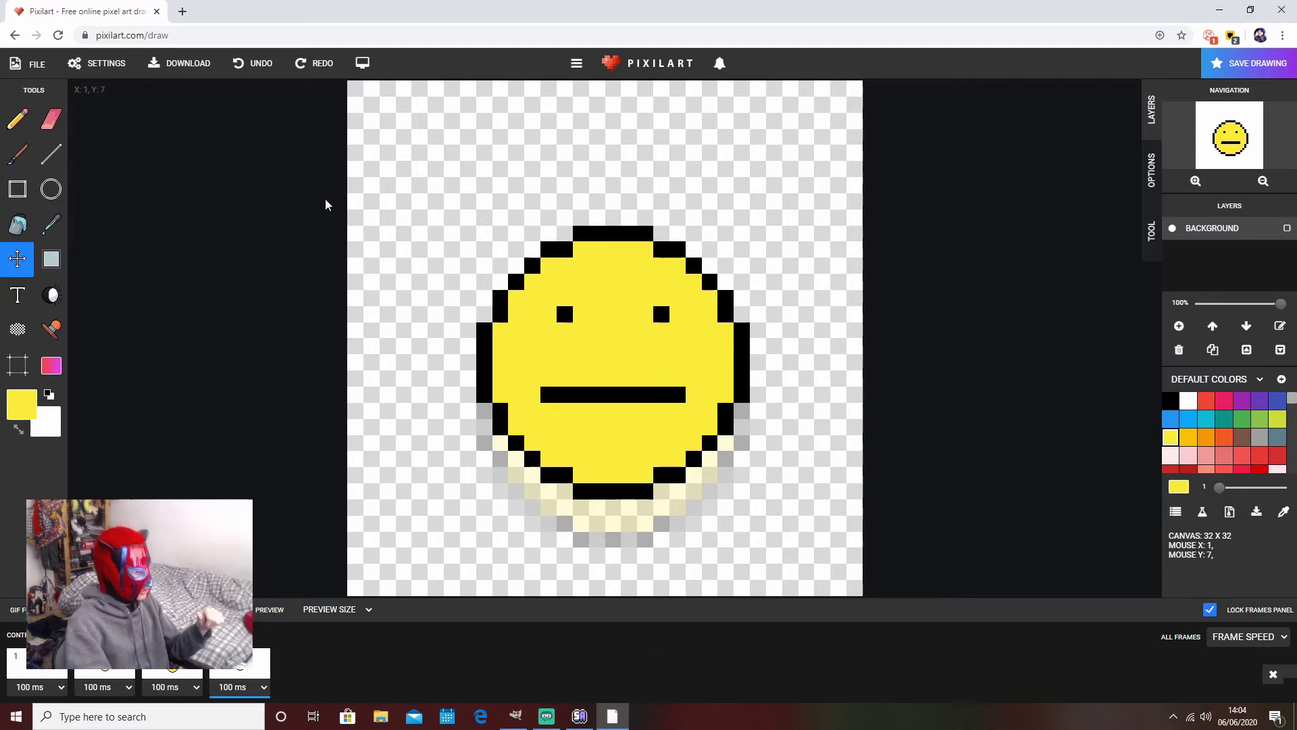
Step: Download all frames of the animation as separate PNG images at 32x32 size and close the download dialog
{"action": "left_click", "coordinate": [35, 72]}
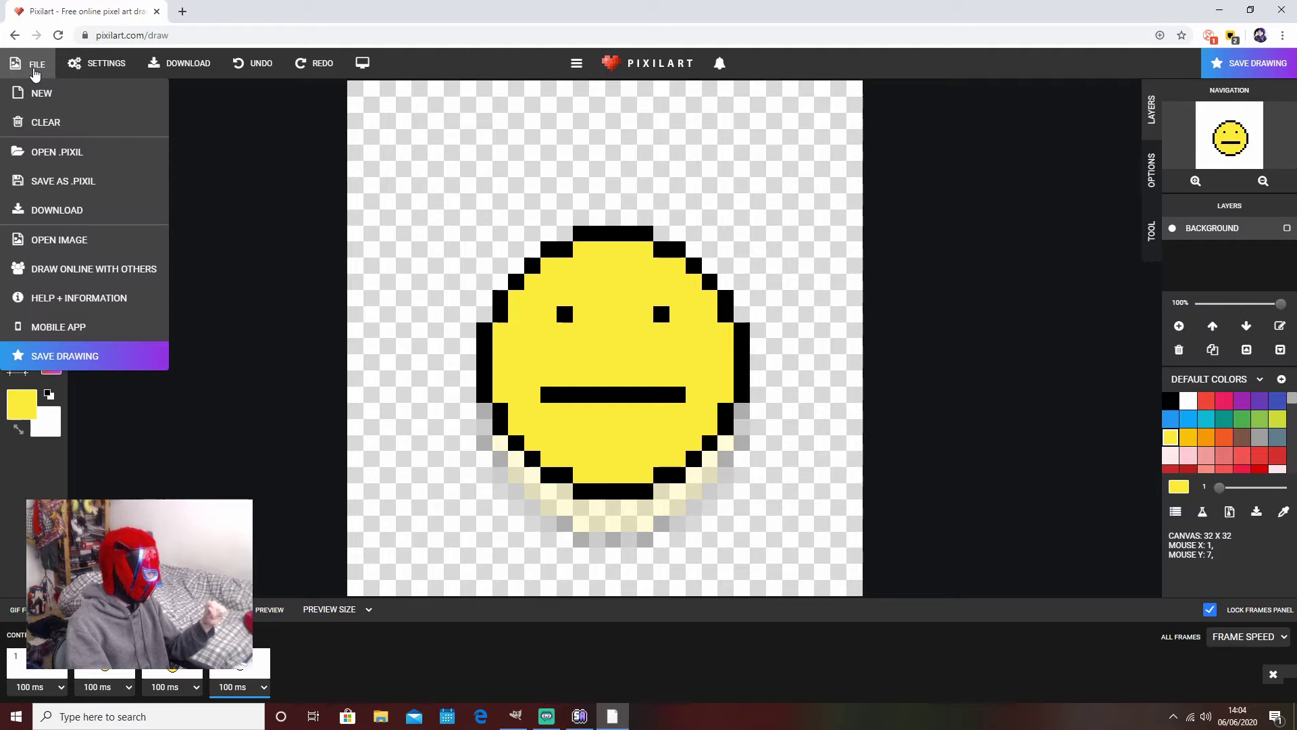
{"action": "left_click", "coordinate": [65, 215]}
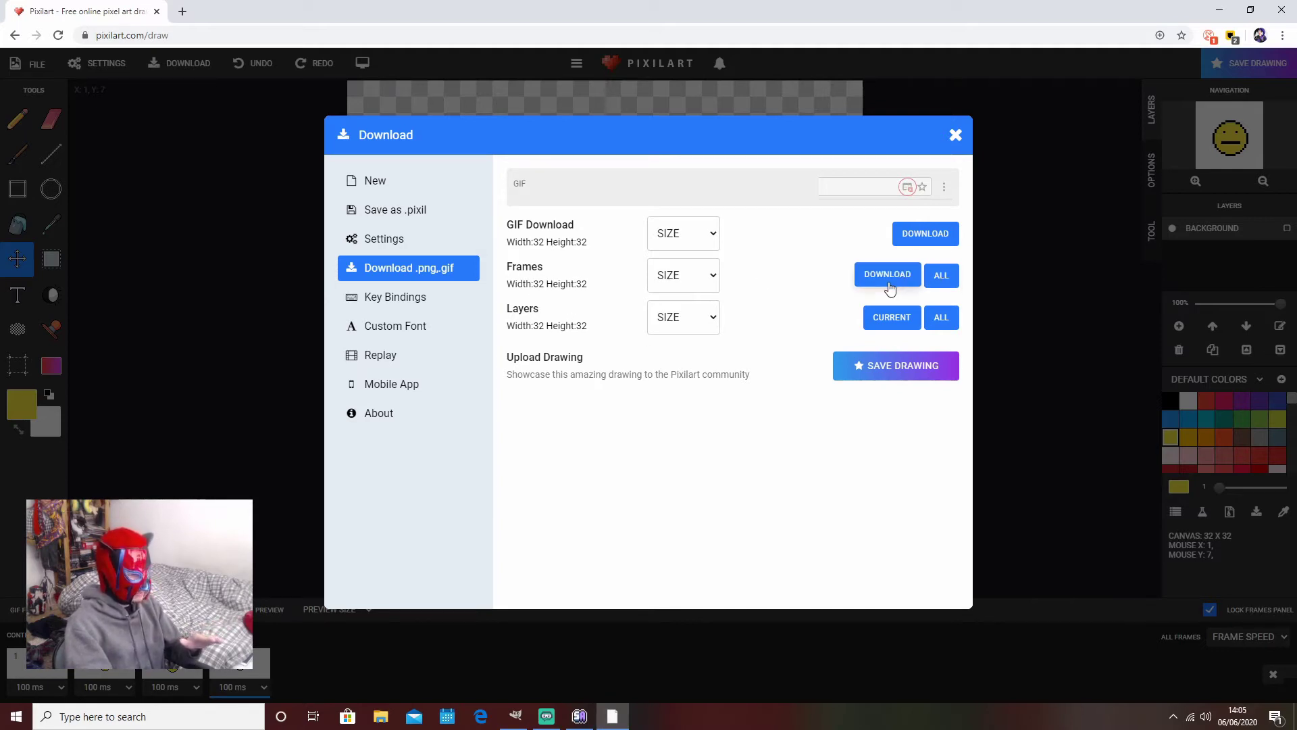
{"action": "left_click", "coordinate": [714, 280]}
{"action": "left_click", "coordinate": [676, 312]}
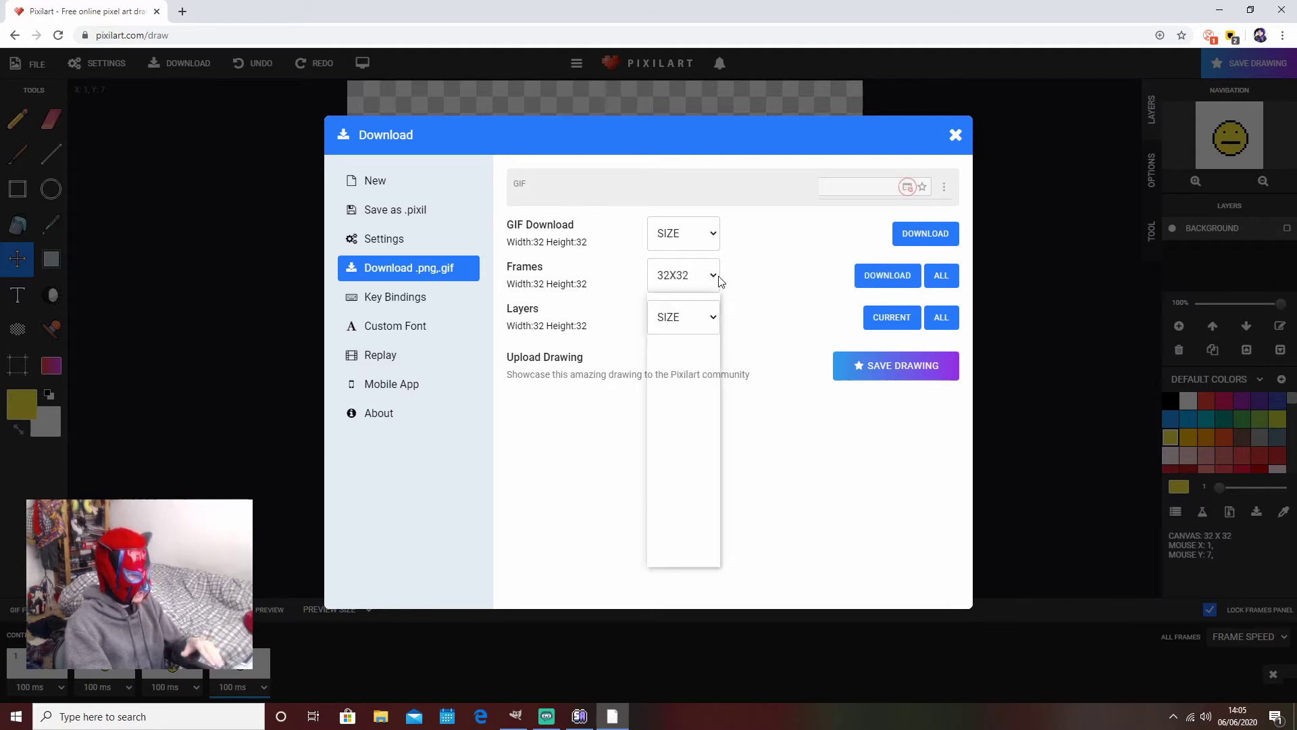
{"action": "left_click", "coordinate": [715, 277]}
{"action": "left_click", "coordinate": [698, 330]}
{"action": "left_click", "coordinate": [712, 277]}
{"action": "left_click", "coordinate": [689, 312]}
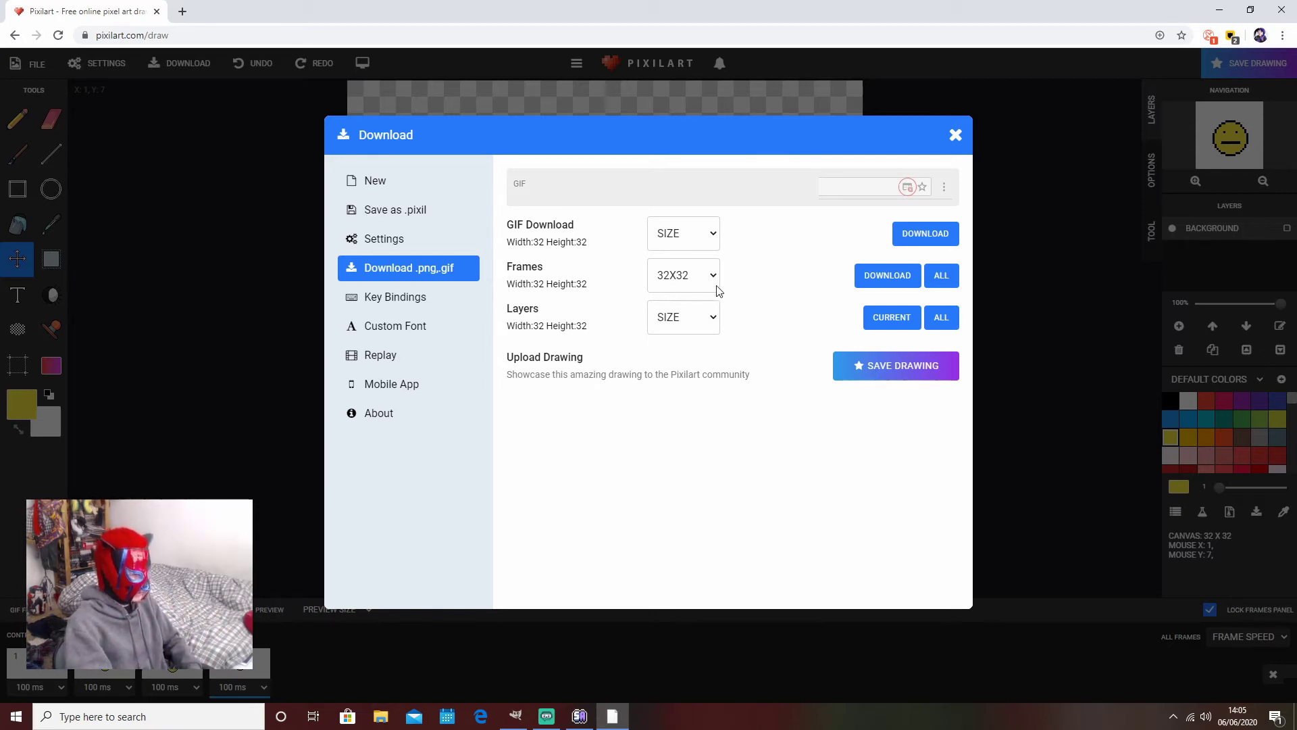
{"action": "left_click", "coordinate": [941, 278]}
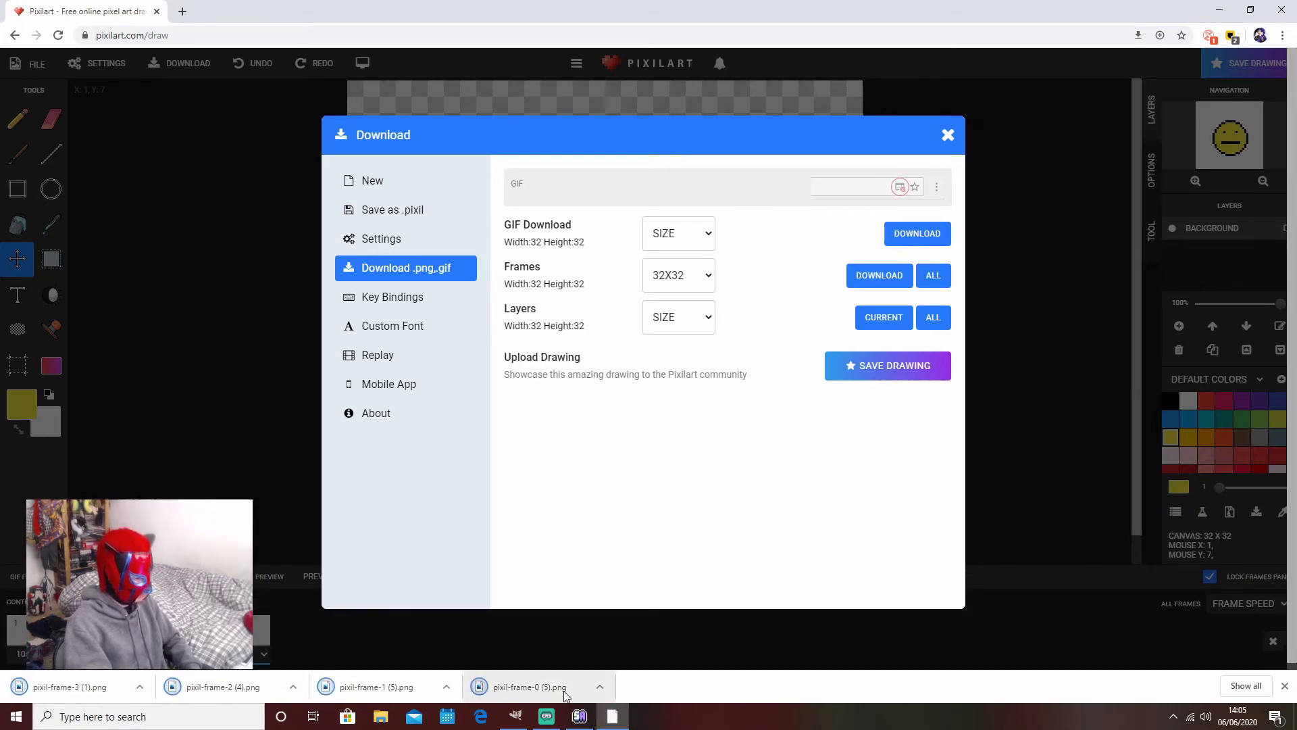
{"action": "left_click", "coordinate": [947, 138]}
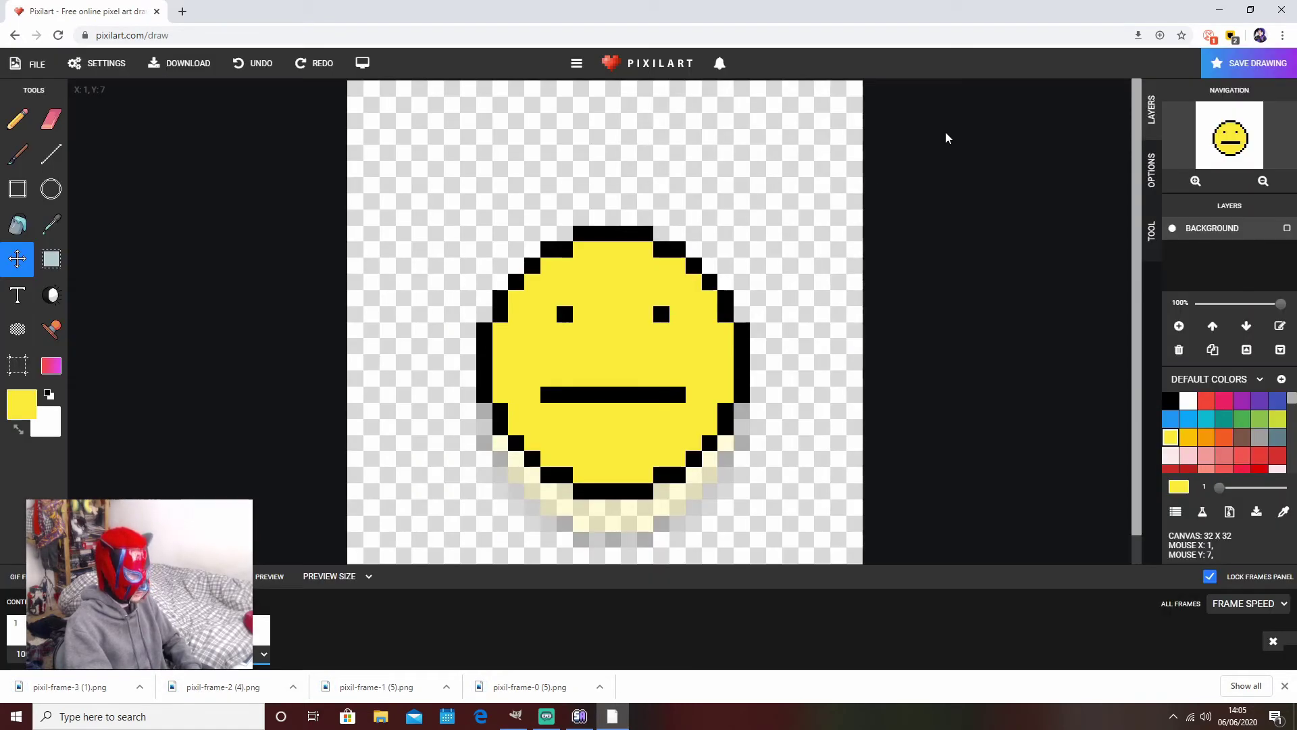
Step: Shrink the browser window to reach the desktop, open the Sprites folder, and position its window beside the drawing
{"action": "left_click", "coordinate": [1237, 14]}
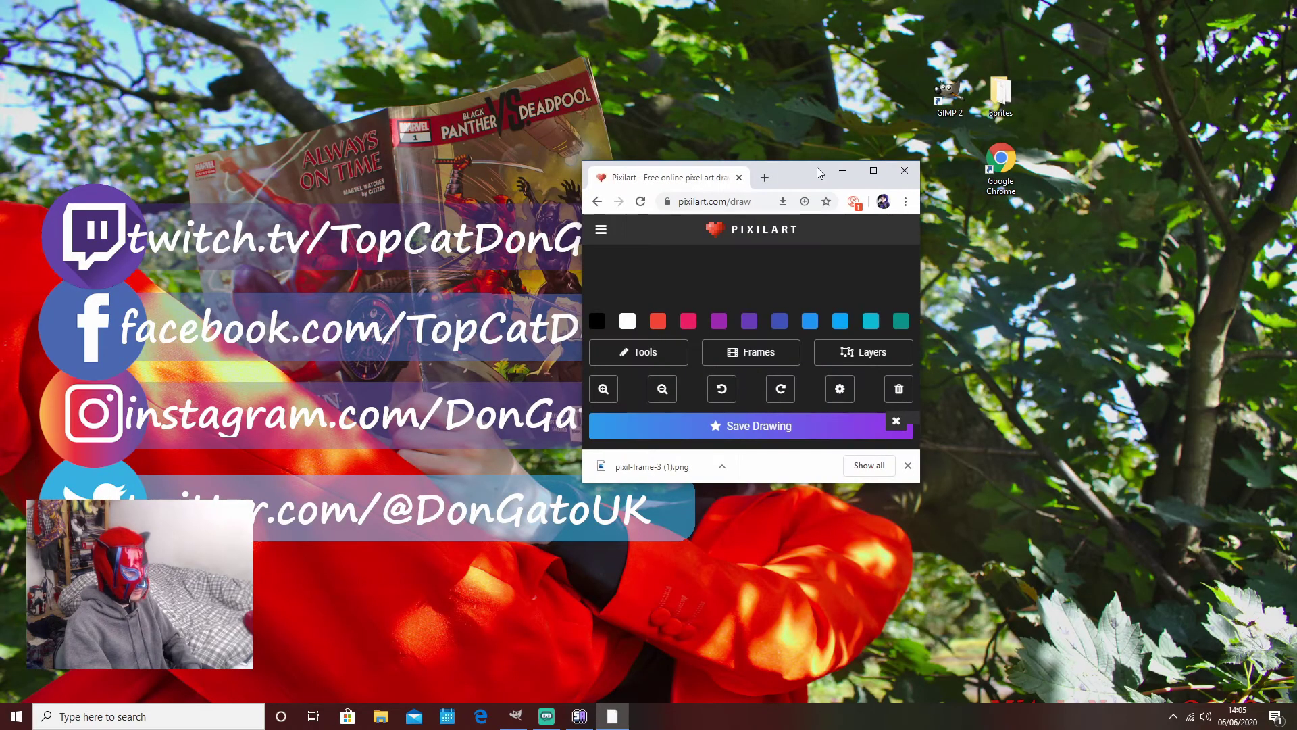
{"action": "left_click_drag", "start_coordinate": [814, 175], "coordinate": [2, 225]}
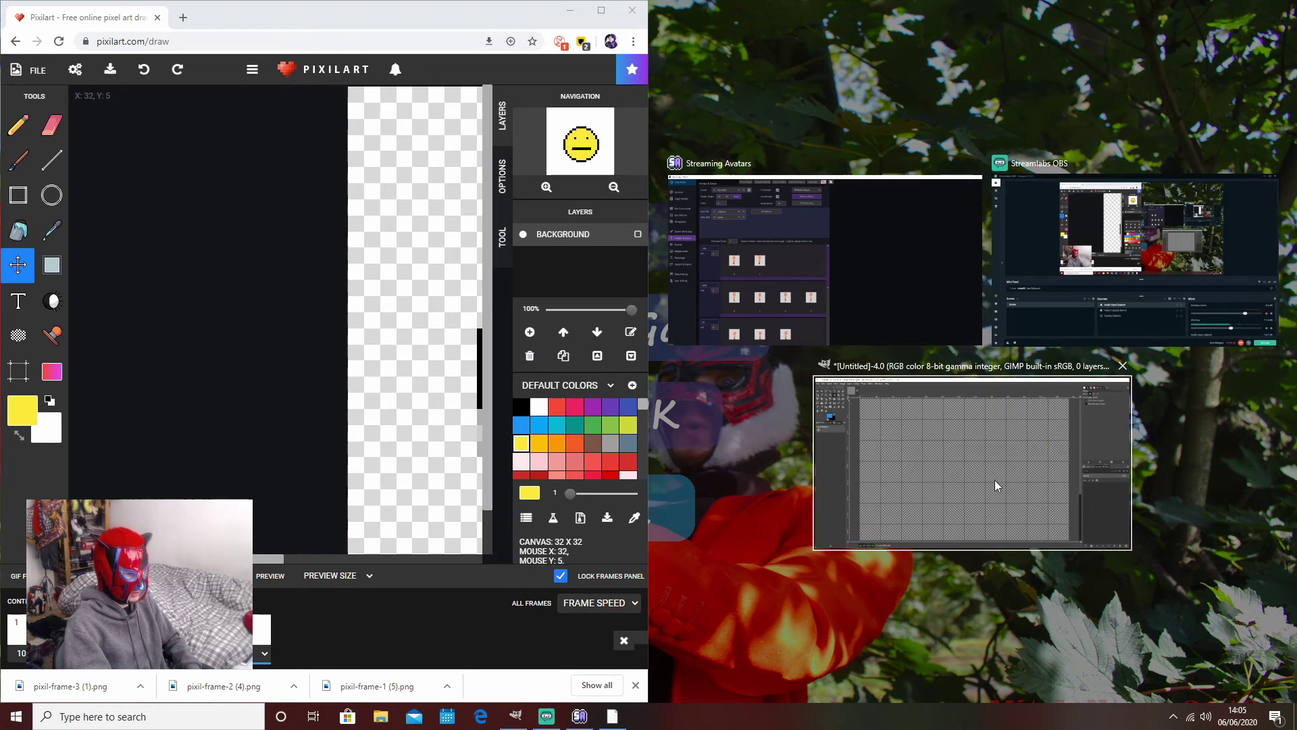
{"action": "key", "text": "Escape"}
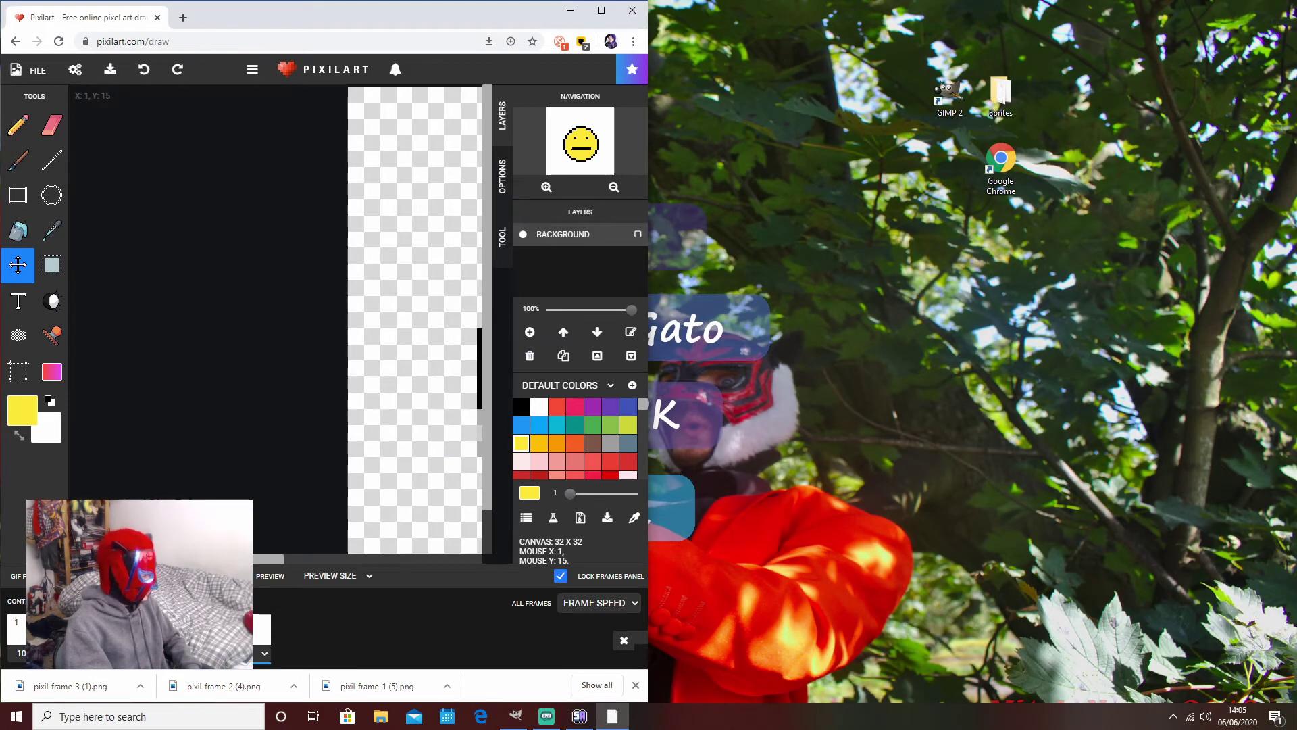
{"action": "left_click", "coordinate": [1003, 108]}
{"action": "double_click", "coordinate": [1002, 108]}
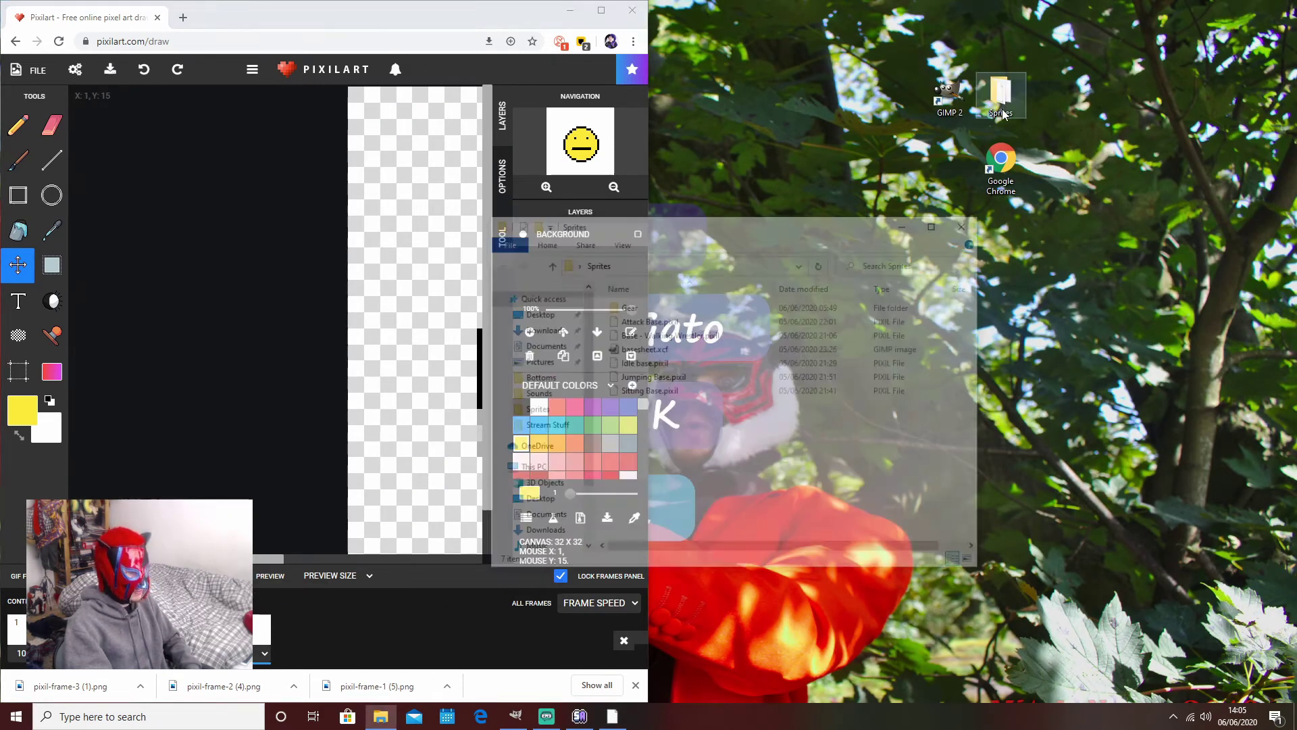
{"action": "left_click_drag", "start_coordinate": [808, 225], "coordinate": [1008, 231]}
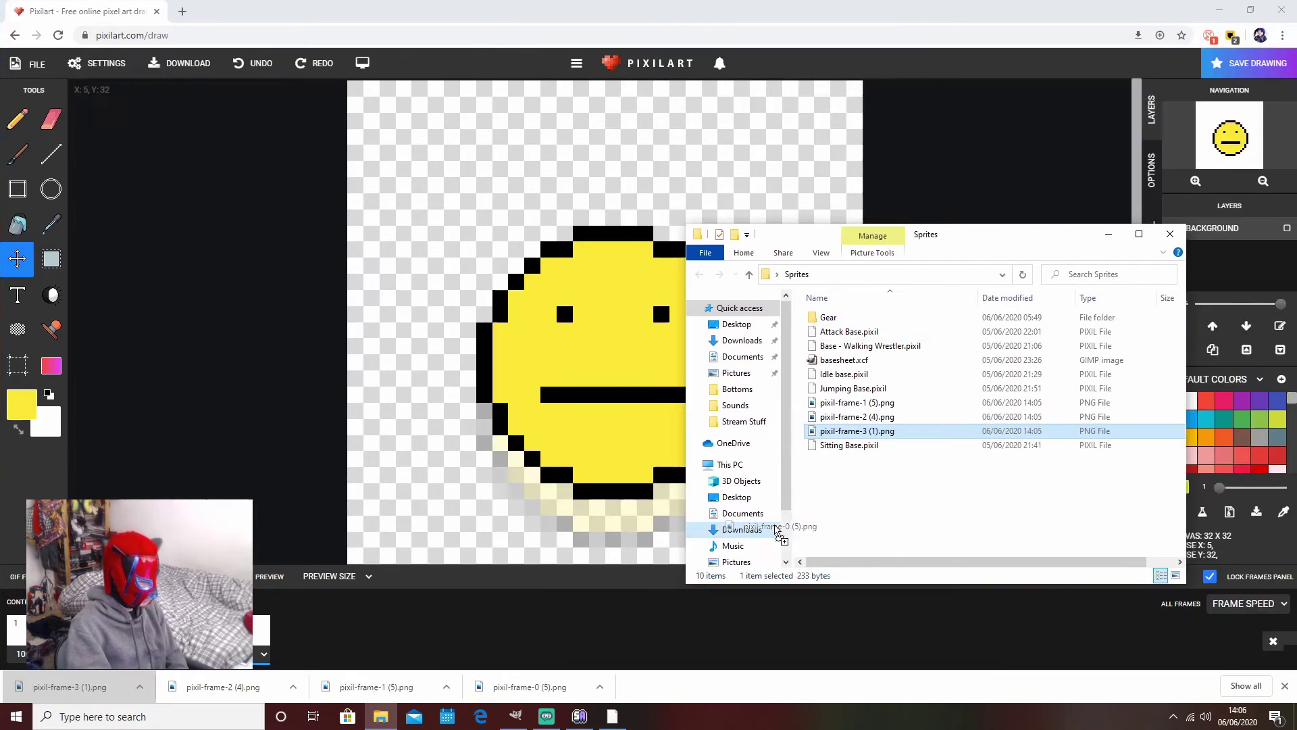
Step: Copy the downloaded image pixil-frame-0 (5).png into the Sprites folder with the other frames, and minimise the browser
{"action": "left_click_drag", "start_coordinate": [779, 533], "coordinate": [858, 476]}
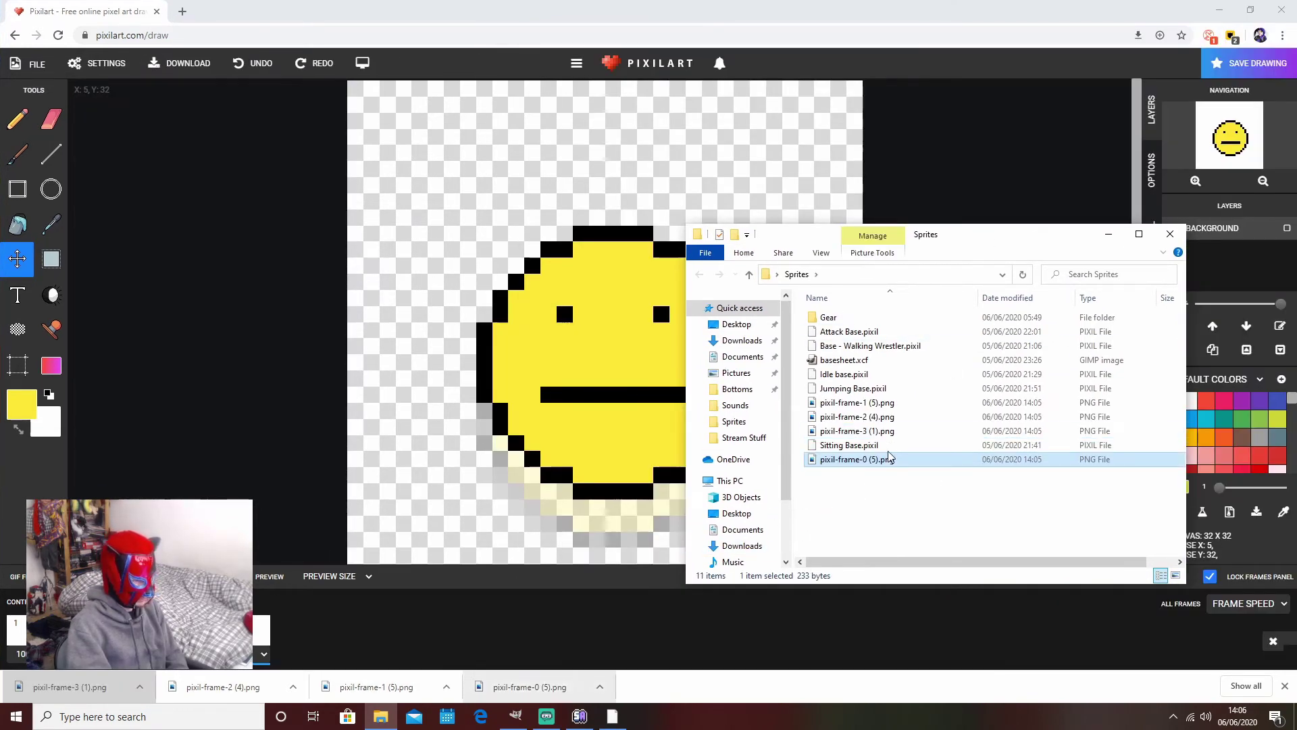
{"action": "left_click_drag", "start_coordinate": [1058, 236], "coordinate": [963, 229]}
{"action": "left_click", "coordinate": [1219, 10]}
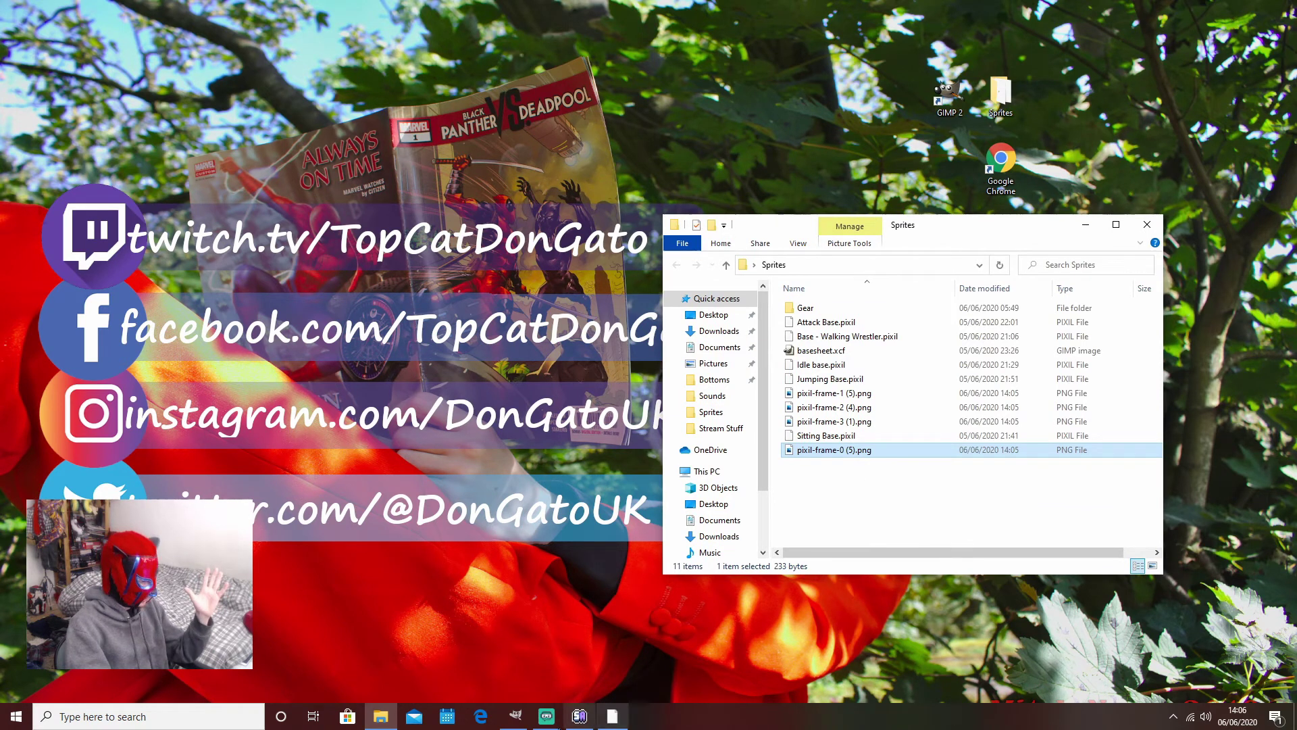
Step: Switch to GIMP and create a new image 320 pixels wide and 320 pixels high
{"action": "left_click", "coordinate": [523, 720]}
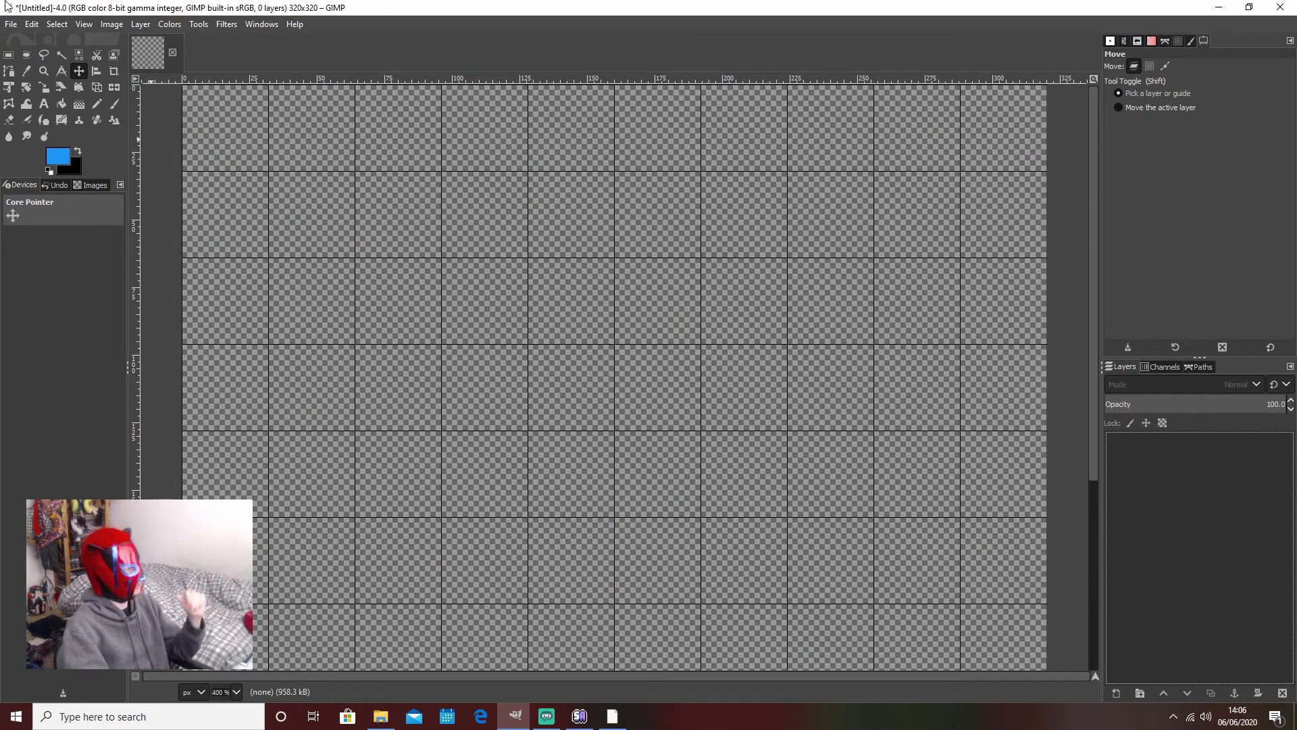
{"action": "left_click", "coordinate": [11, 25]}
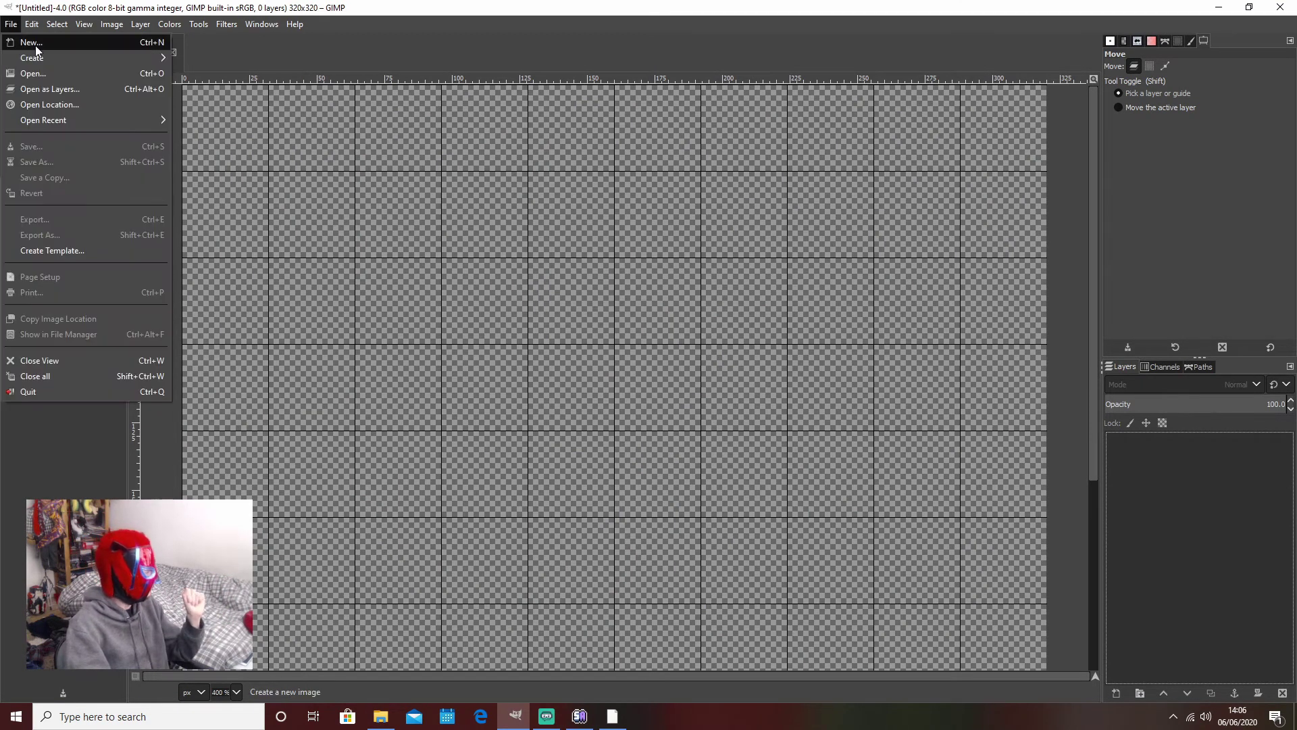
{"action": "left_click", "coordinate": [36, 46]}
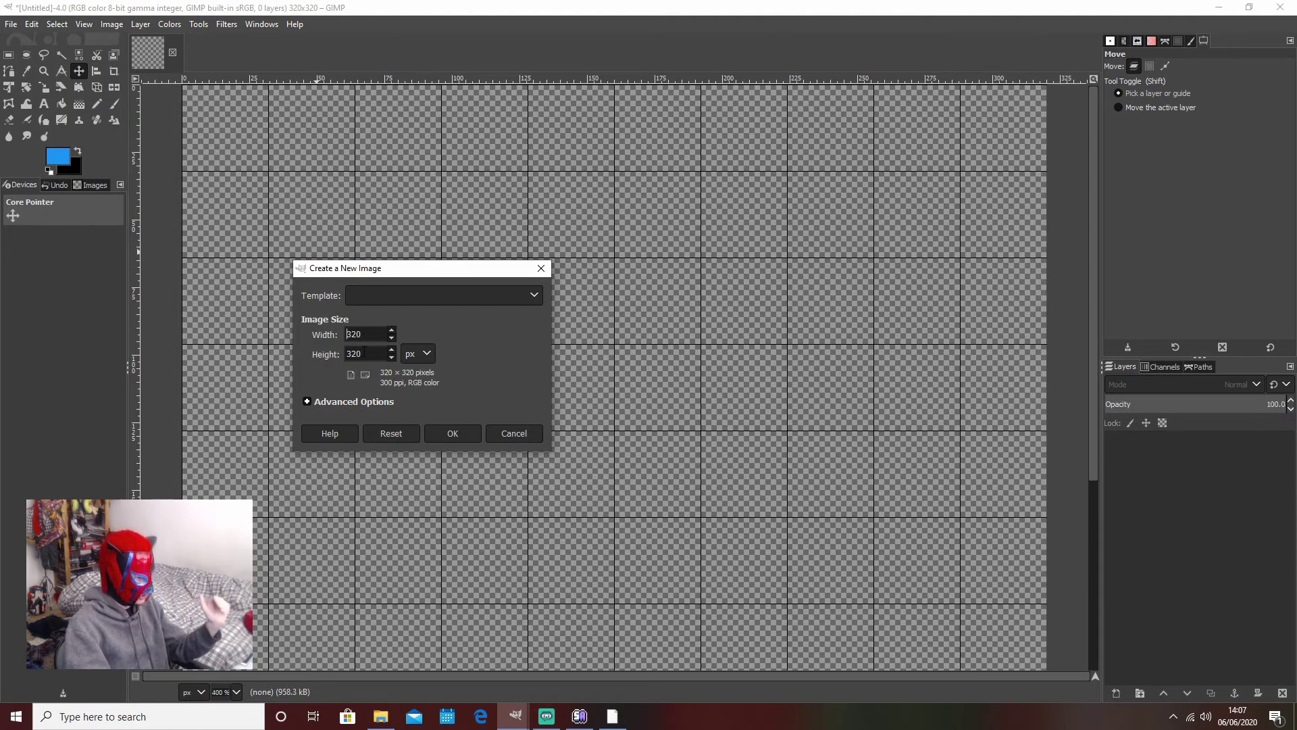
{"action": "left_click", "coordinate": [457, 433]}
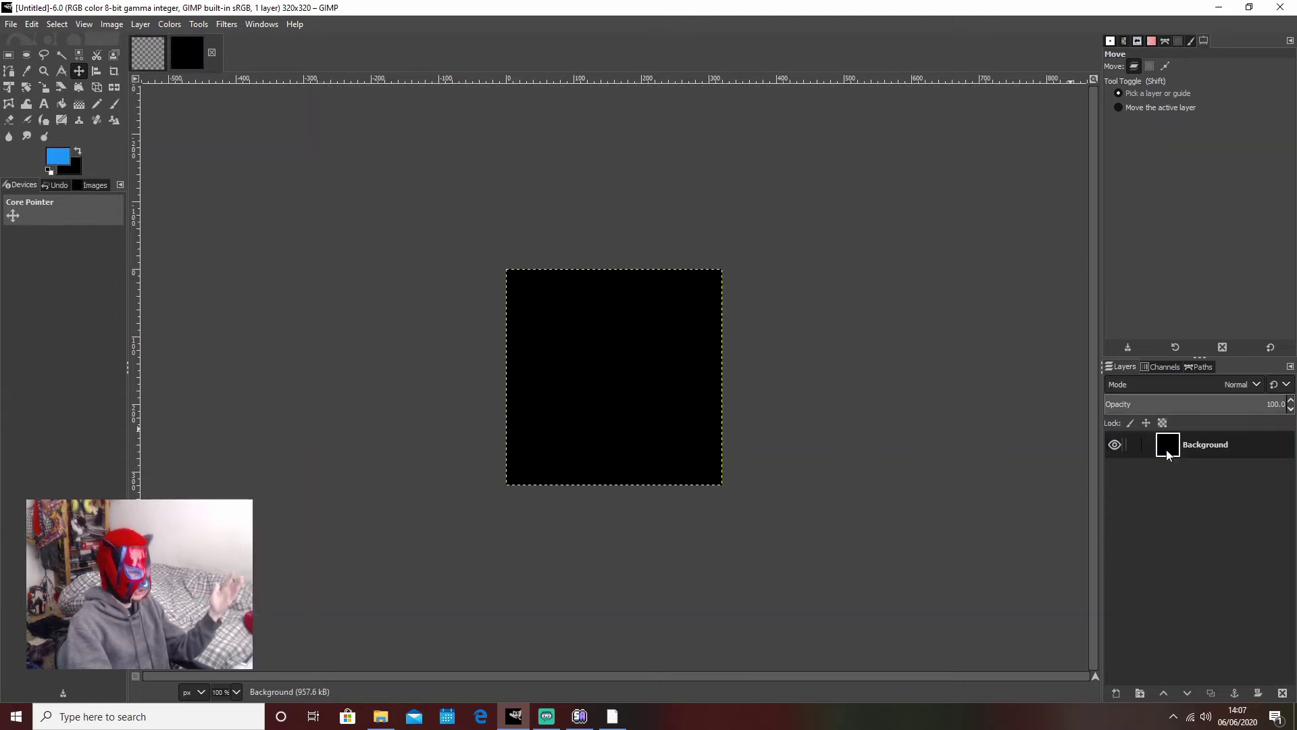
Step: Delete the black Background layer from the new image
{"action": "left_click", "coordinate": [1208, 457]}
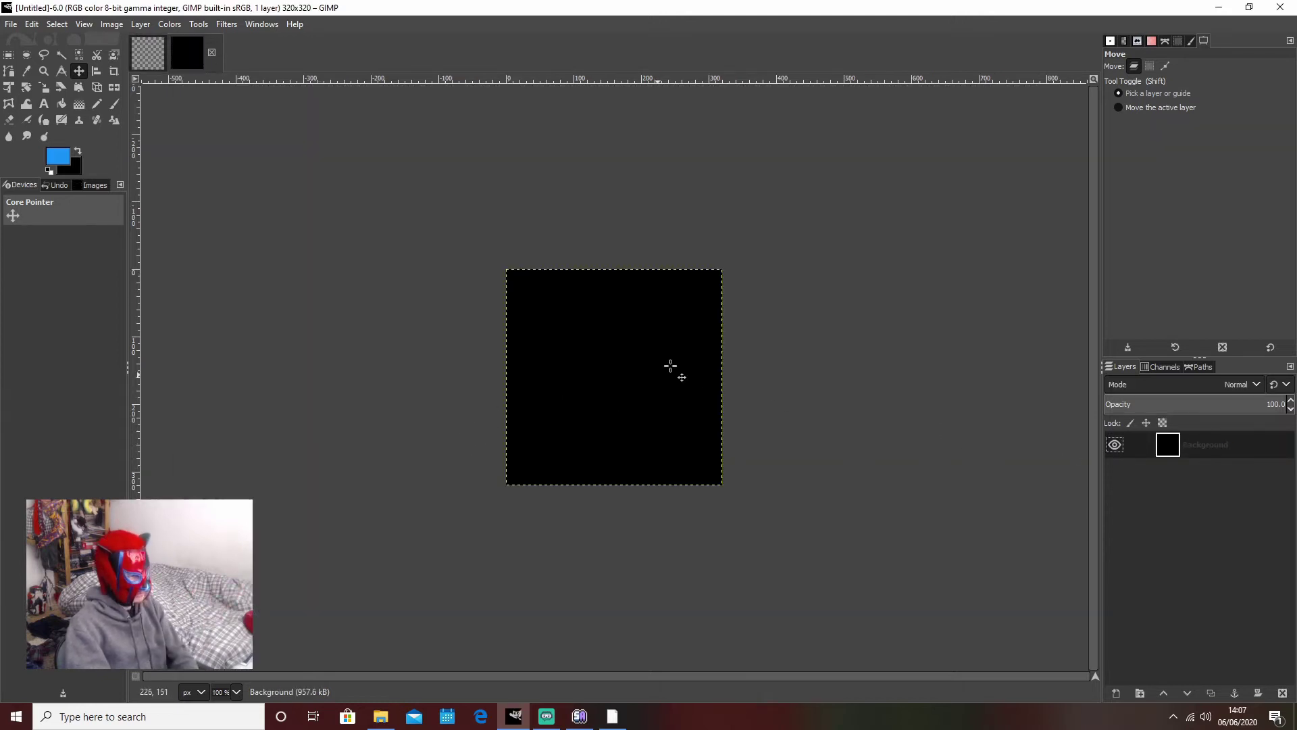
{"action": "right_click", "coordinate": [1209, 444]}
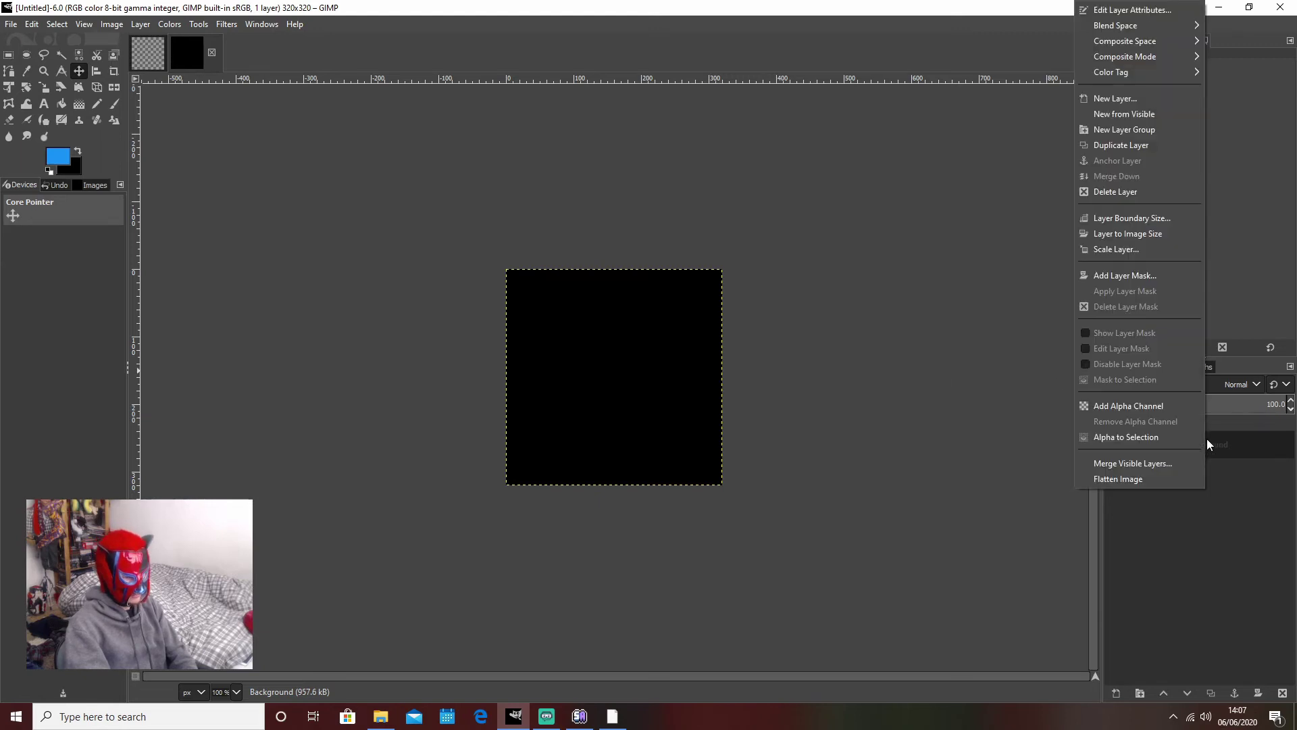
{"action": "left_click", "coordinate": [1125, 193]}
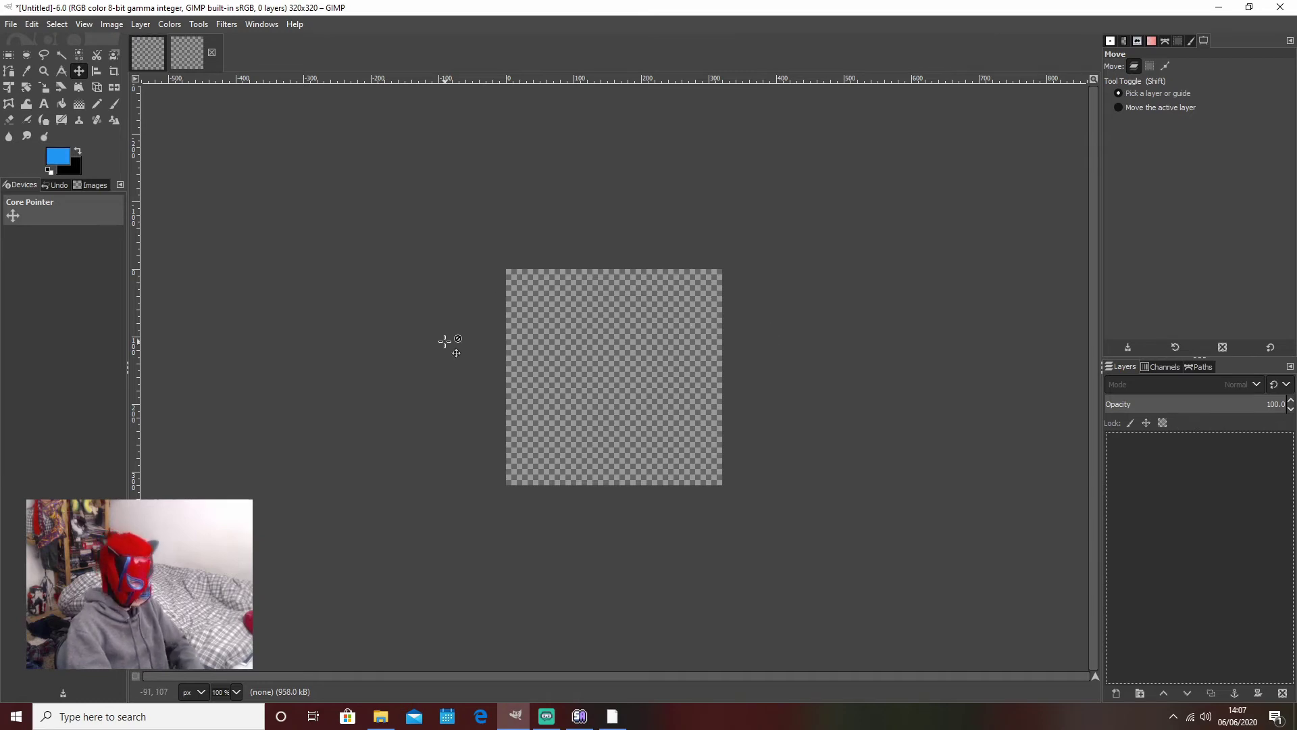
Step: Close the older untitled image that already has a grid, discarding its changes
{"action": "scroll", "coordinate": [444, 342], "scroll_direction": "up", "scroll_amount": 2}
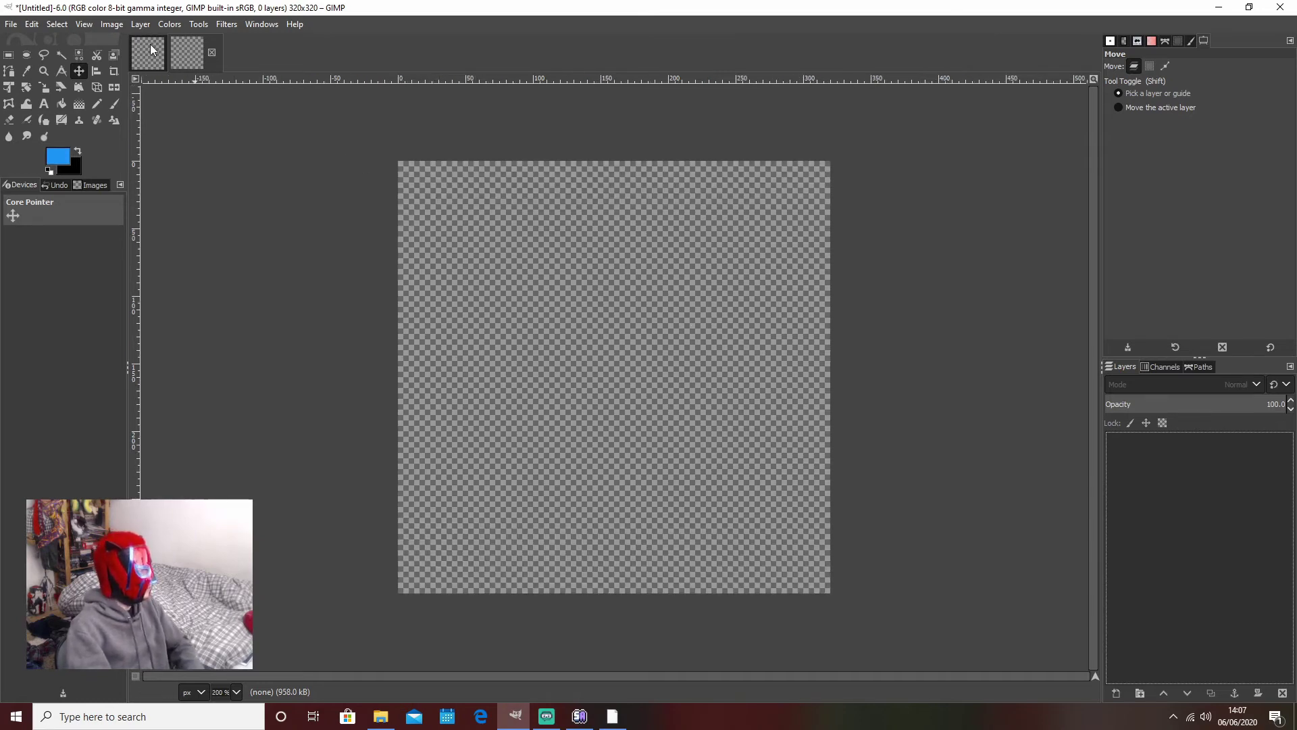
{"action": "left_click", "coordinate": [212, 52]}
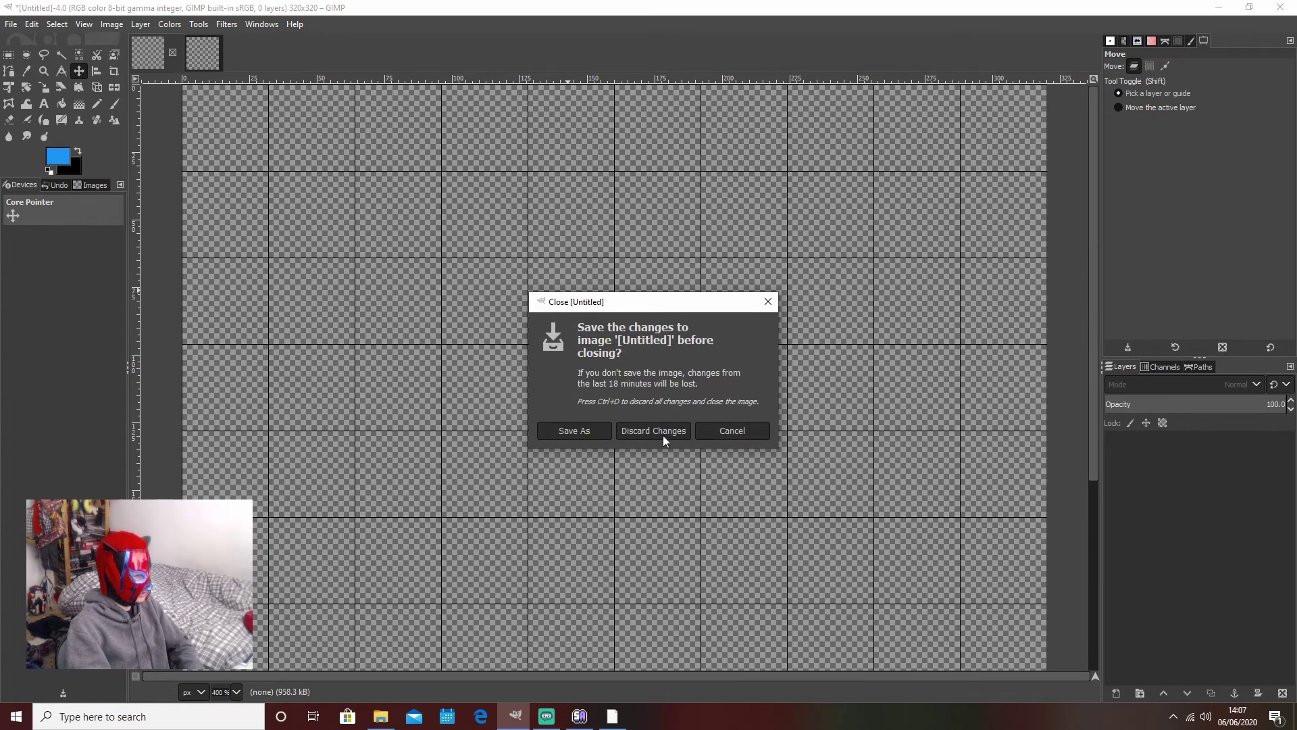
{"action": "left_click", "coordinate": [663, 432]}
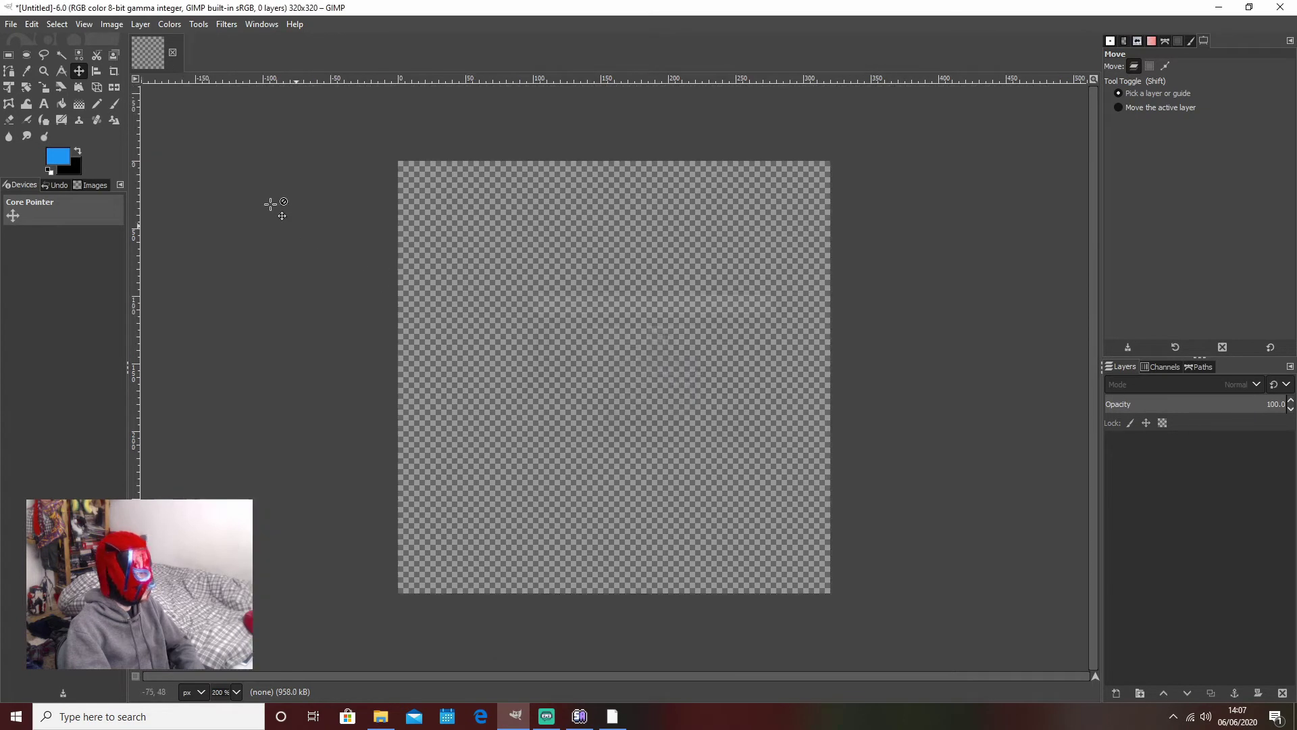
Step: Turn on the grid display for the empty 320 x 320 image
{"action": "left_click", "coordinate": [12, 24]}
{"action": "mouse_move", "coordinate": [74, 27]}
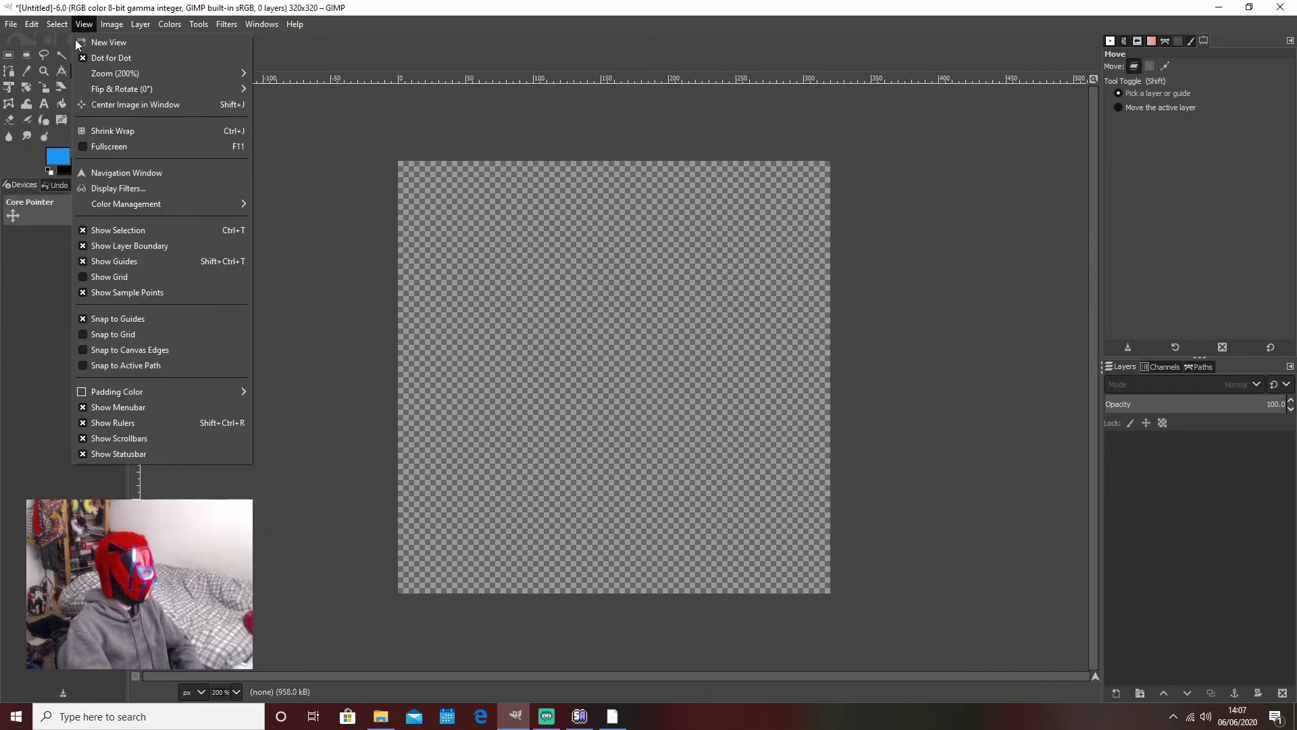
{"action": "left_click", "coordinate": [88, 277]}
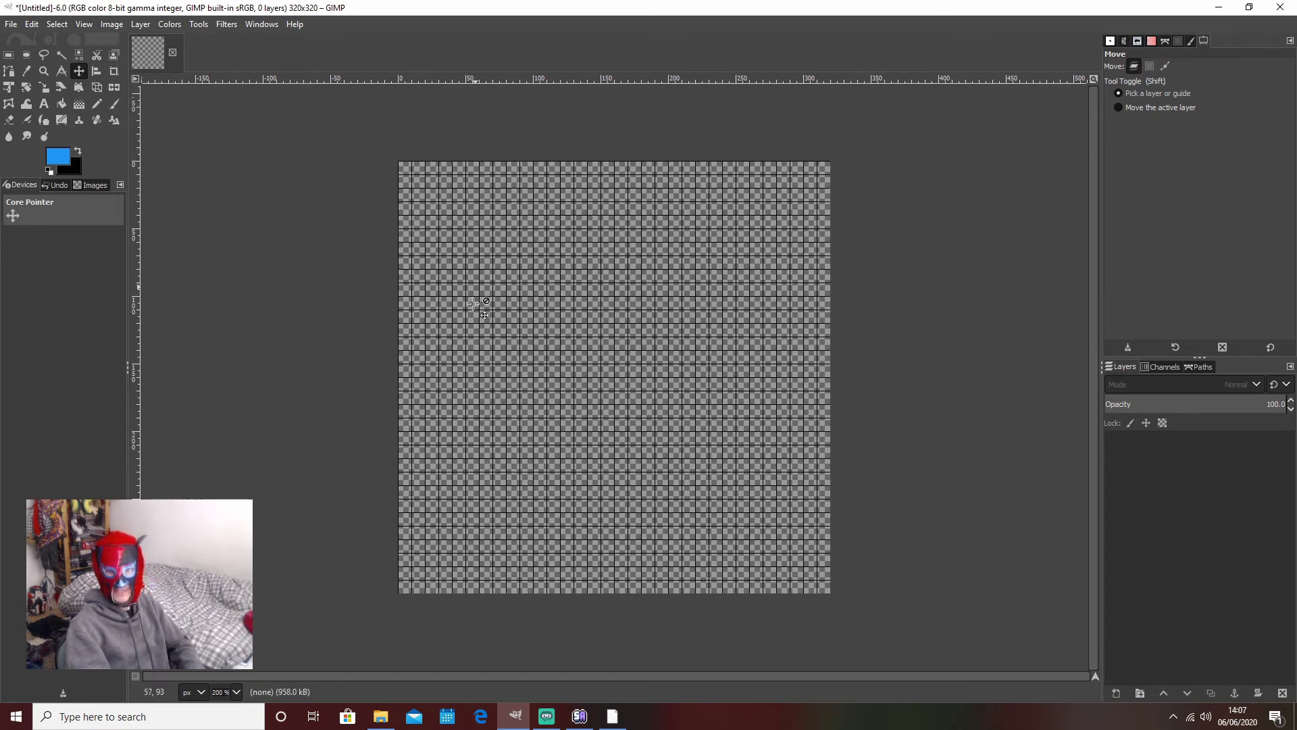
Step: Configure the image grid with a horizontal and vertical spacing of 32 pixels
{"action": "left_click", "coordinate": [141, 25]}
{"action": "mouse_move", "coordinate": [122, 27]}
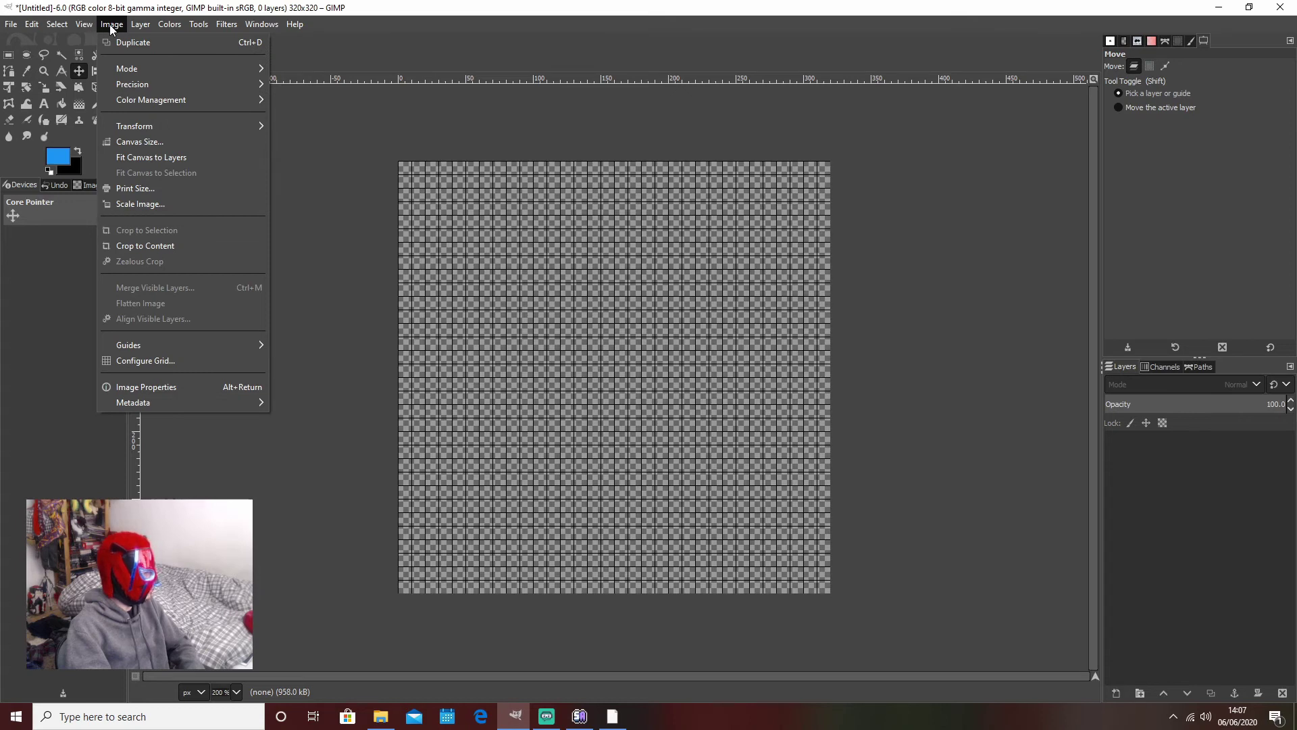
{"action": "left_click", "coordinate": [144, 363]}
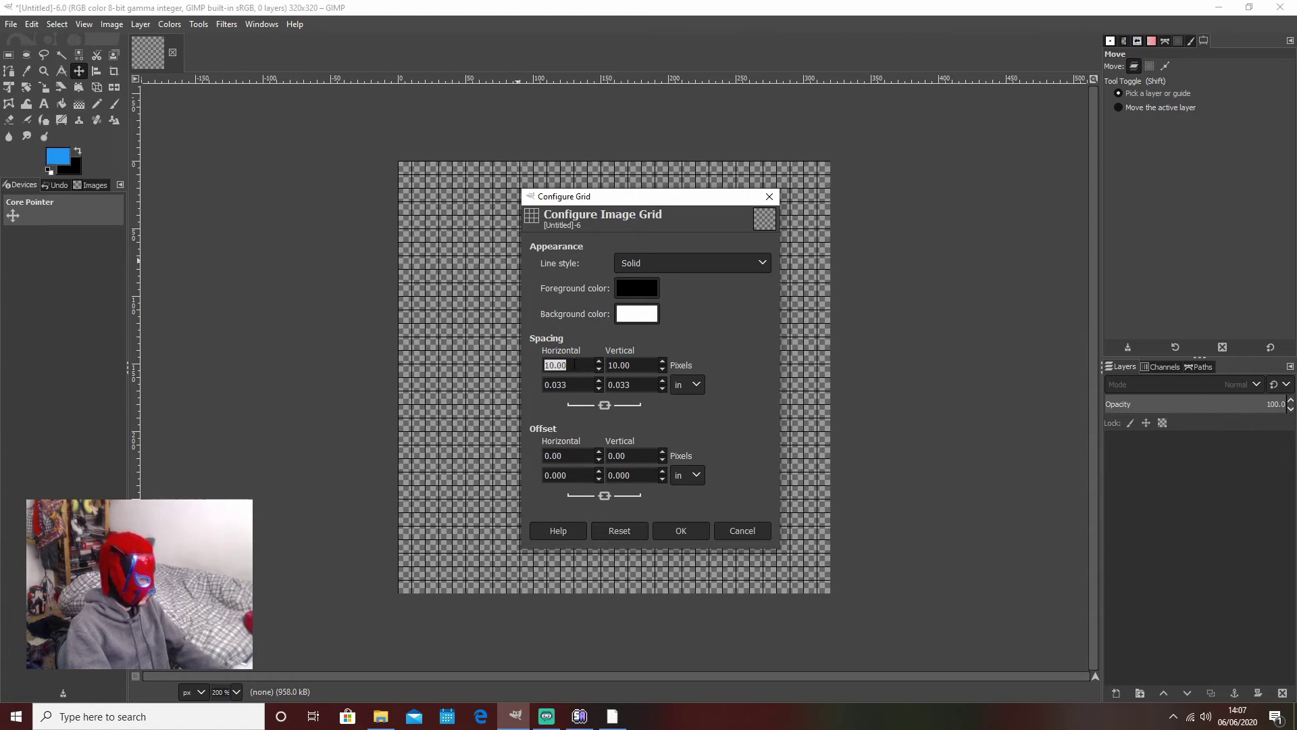
{"action": "type", "text": "32"}
{"action": "double_click", "coordinate": [633, 371]}
{"action": "type", "text": "32"}
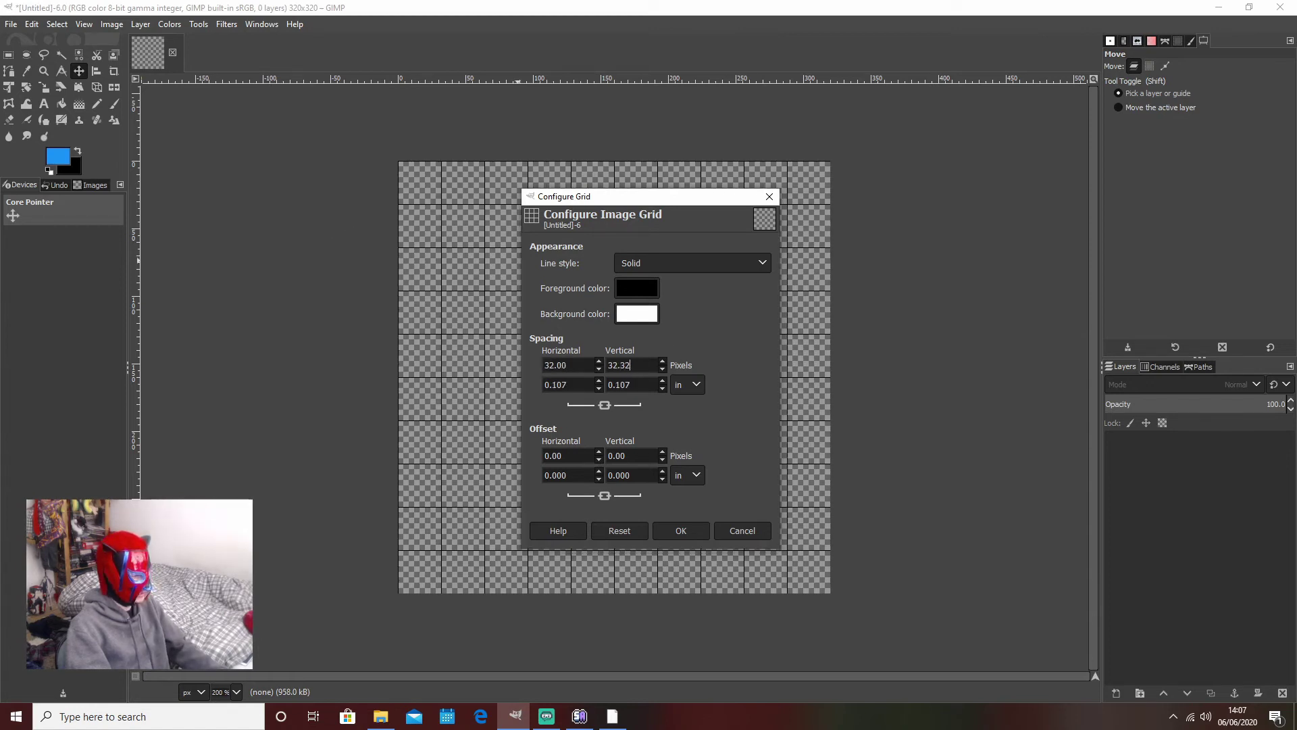
{"action": "key", "text": "ctrl+a"}
{"action": "type", "text": "32"}
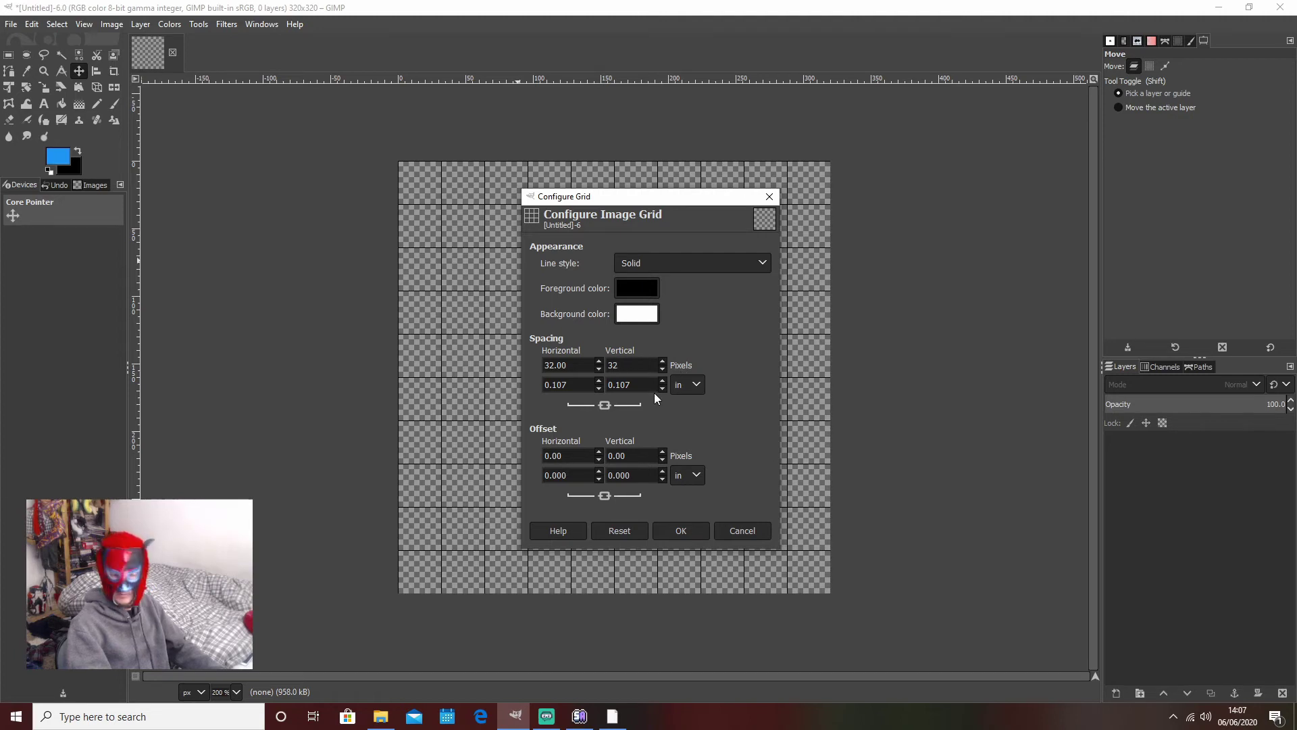
{"action": "left_click", "coordinate": [687, 532]}
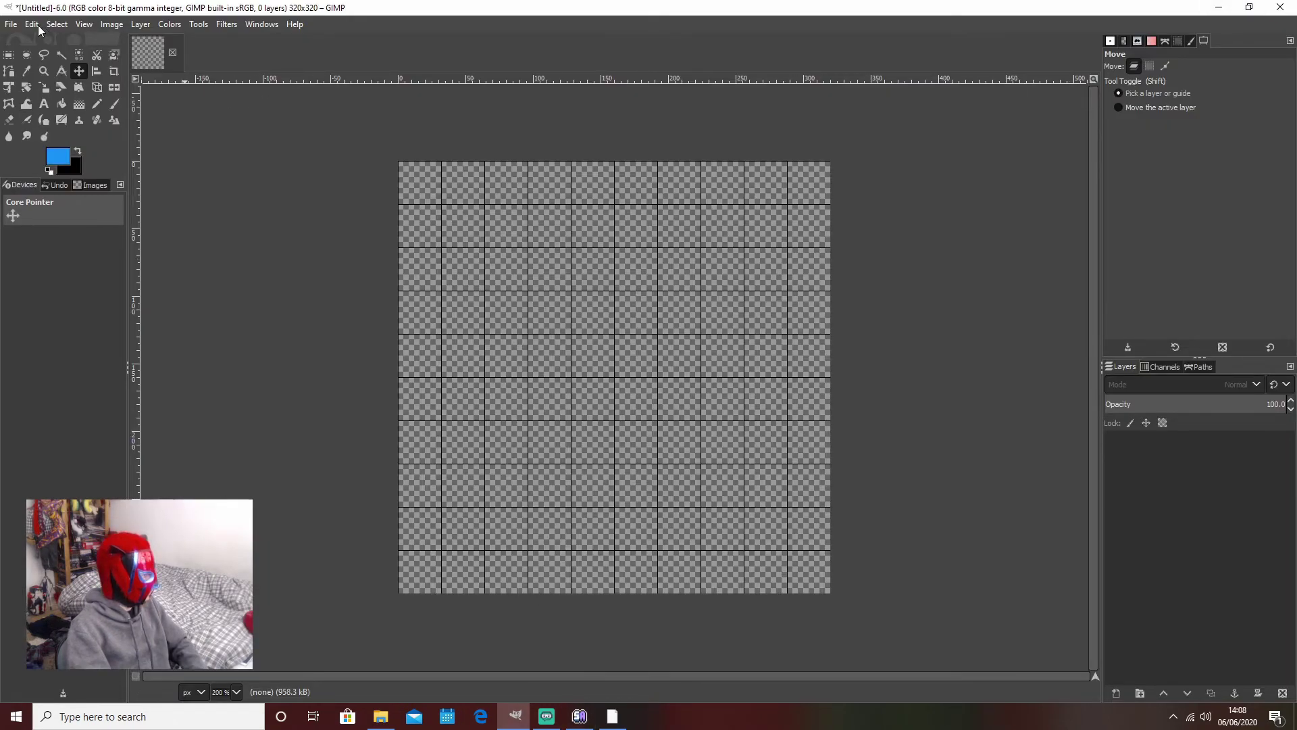
Step: Open the four pixil-frame PNG files, frames 0 to 3, from the Desktop's Sprites folder as layers of the sprite sheet
{"action": "left_click", "coordinate": [12, 25]}
{"action": "left_click", "coordinate": [49, 88]}
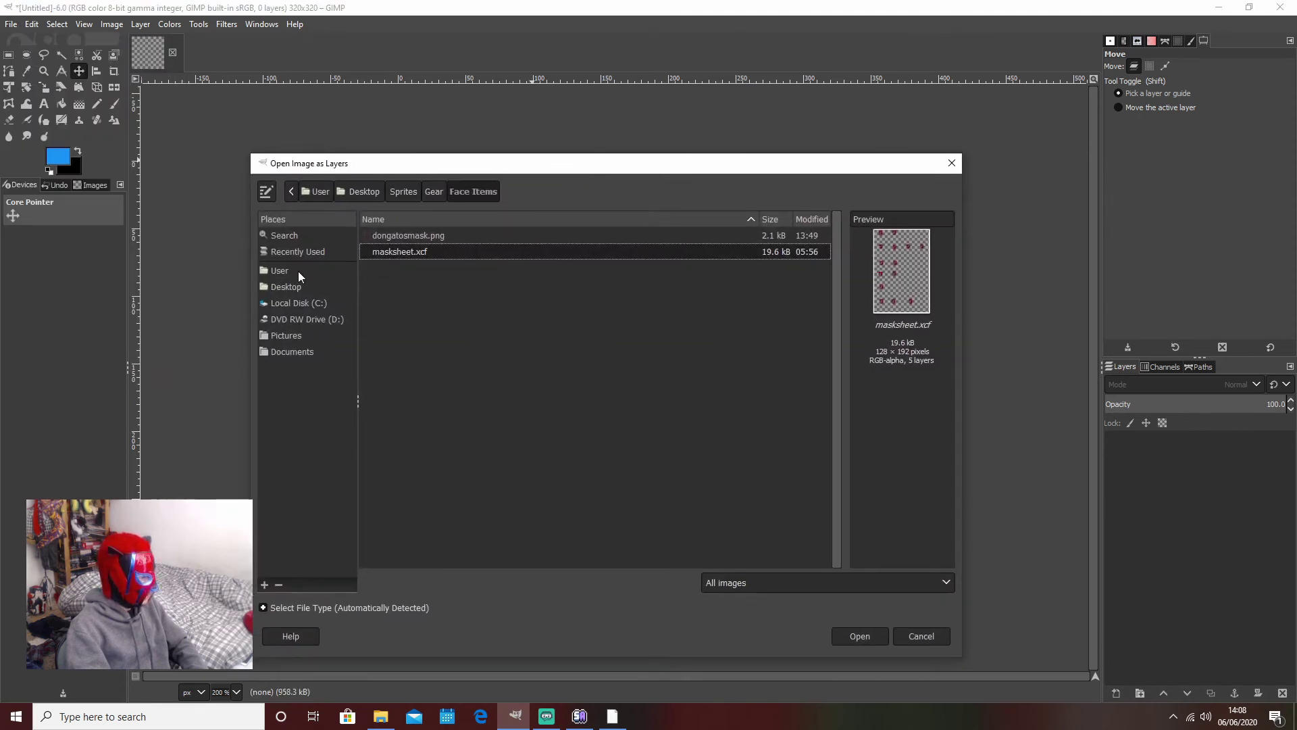
{"action": "left_click", "coordinate": [285, 287]}
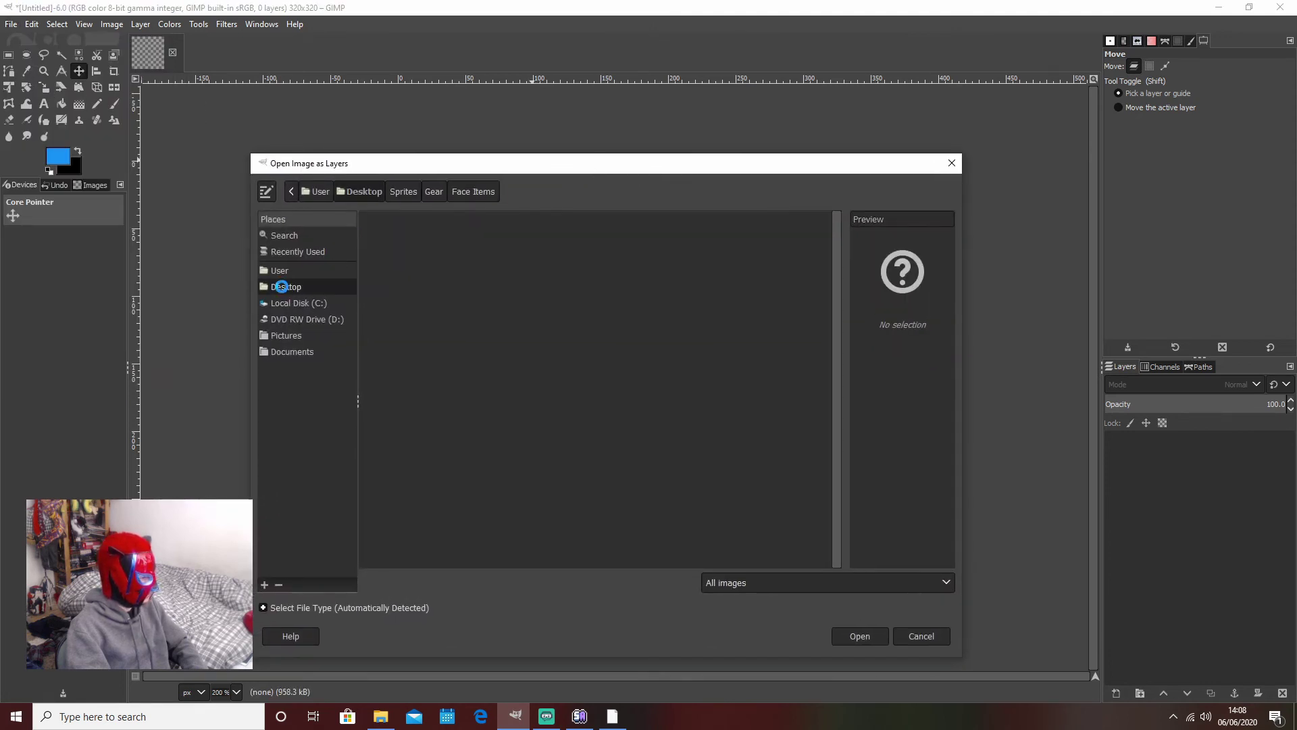
{"action": "double_click", "coordinate": [392, 270]}
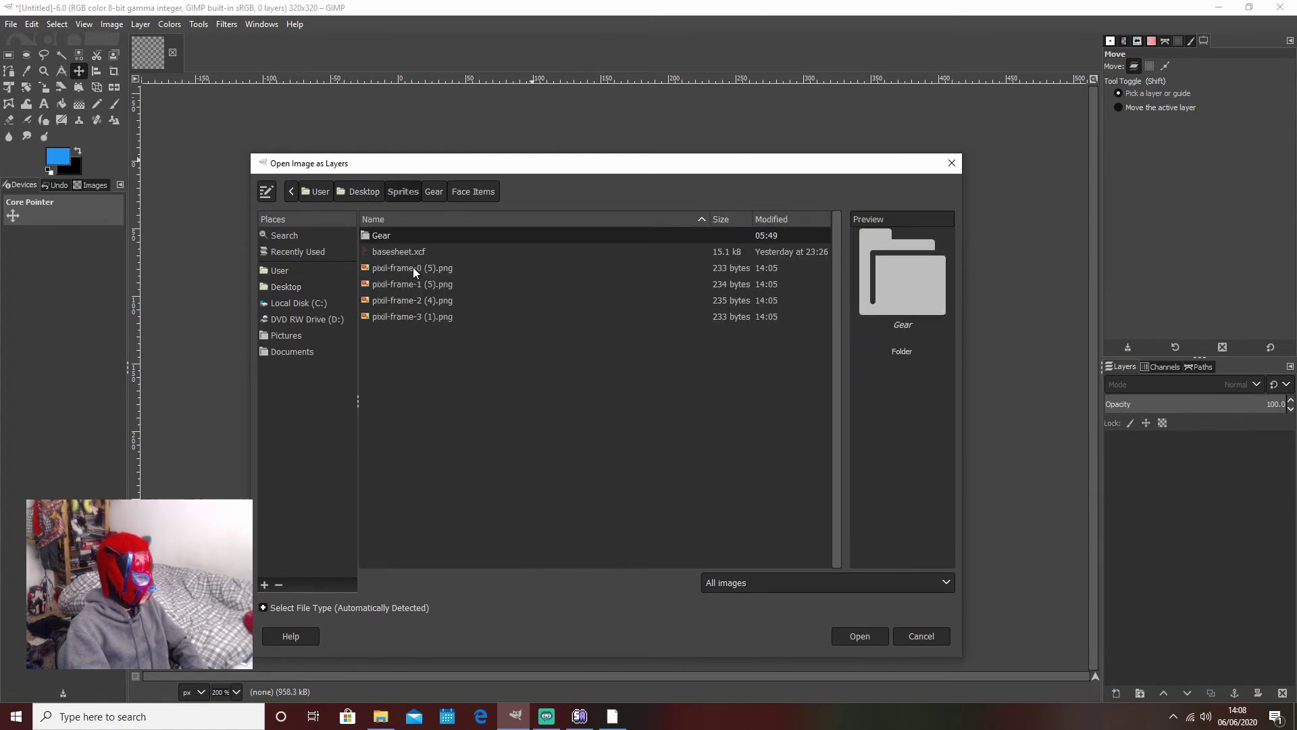
{"action": "left_click", "coordinate": [413, 268]}
{"action": "left_click_drag", "start_coordinate": [539, 170], "coordinate": [171, 172]}
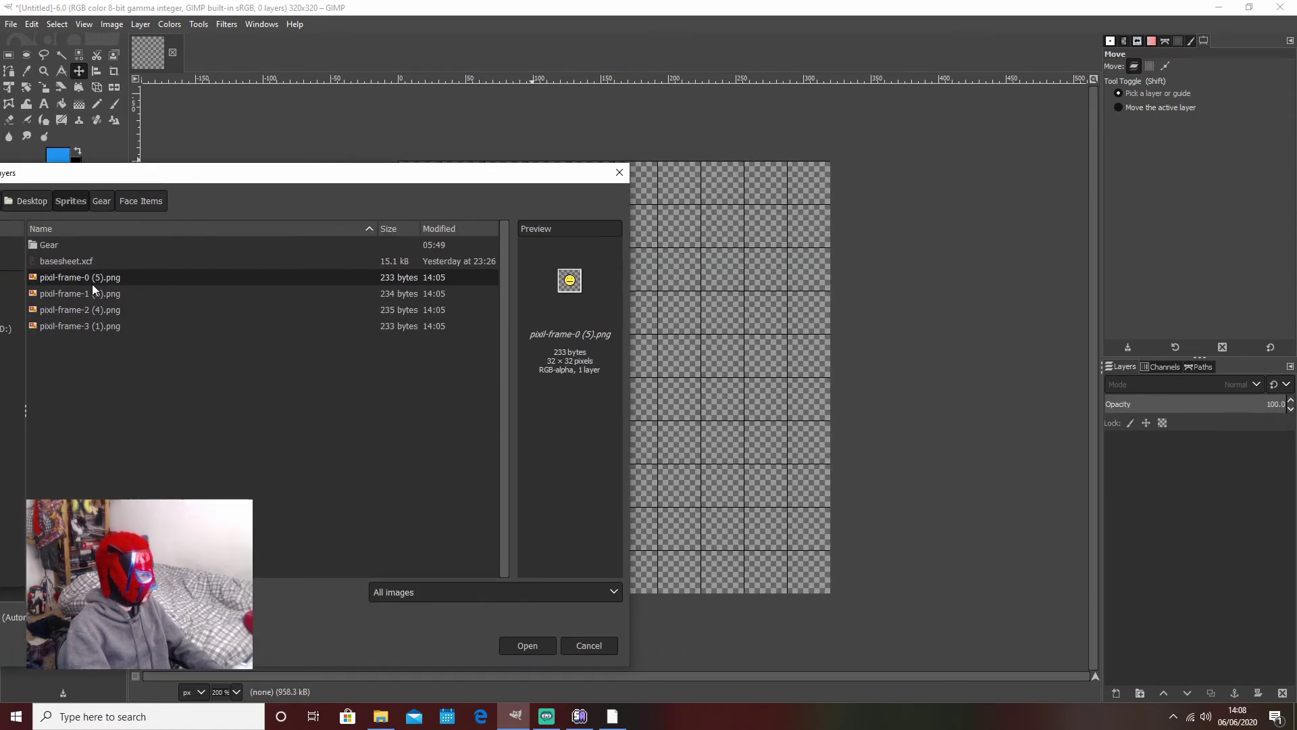
{"action": "left_click_drag", "start_coordinate": [92, 283], "coordinate": [672, 315]}
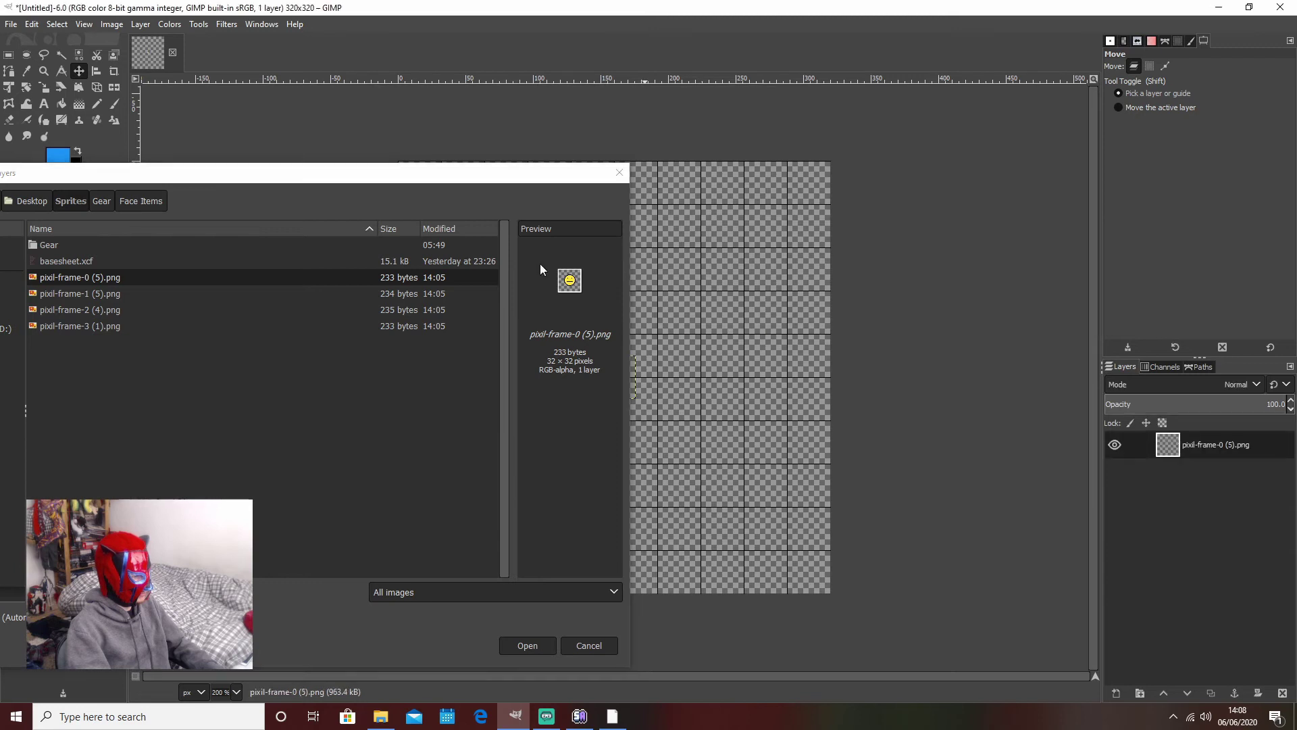
Step: Move one of the face frames from the image centre into the first cell of the grid's top row
{"action": "left_click", "coordinate": [1241, 527]}
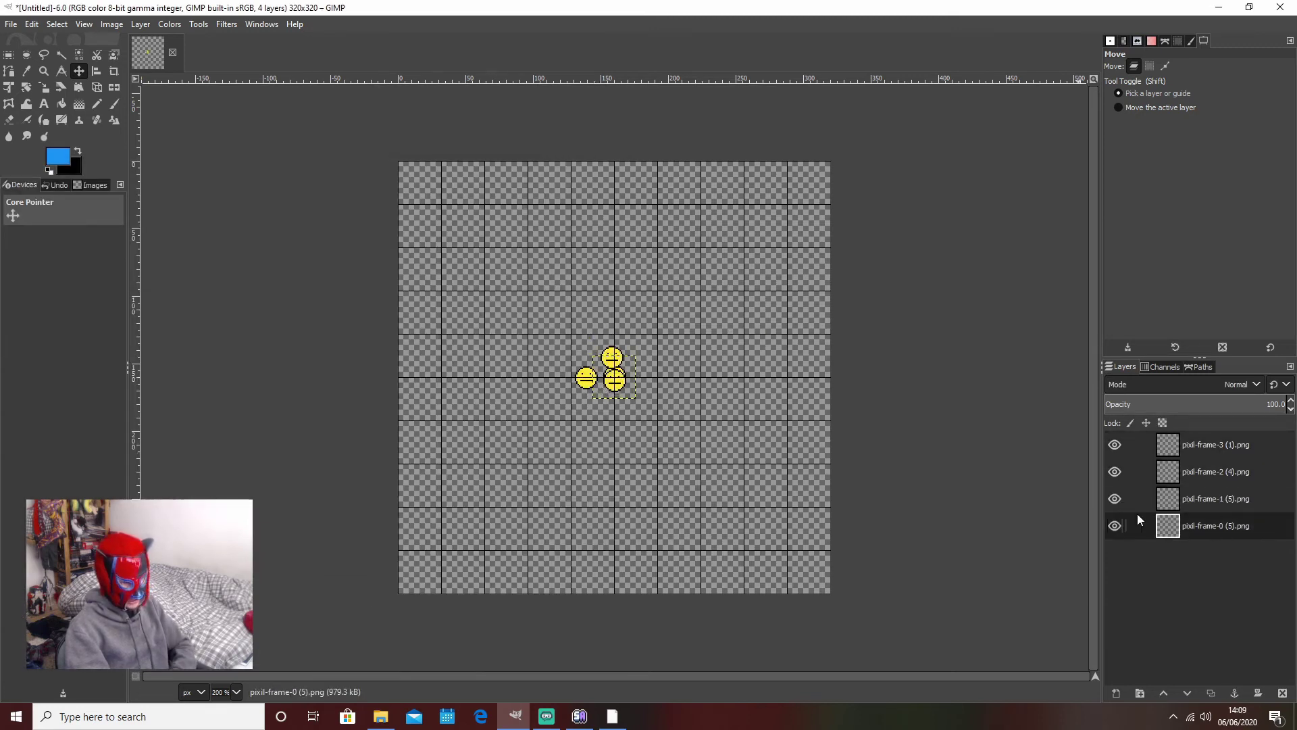
{"action": "left_click_drag", "start_coordinate": [605, 378], "coordinate": [438, 190]}
{"action": "left_click", "coordinate": [439, 190]}
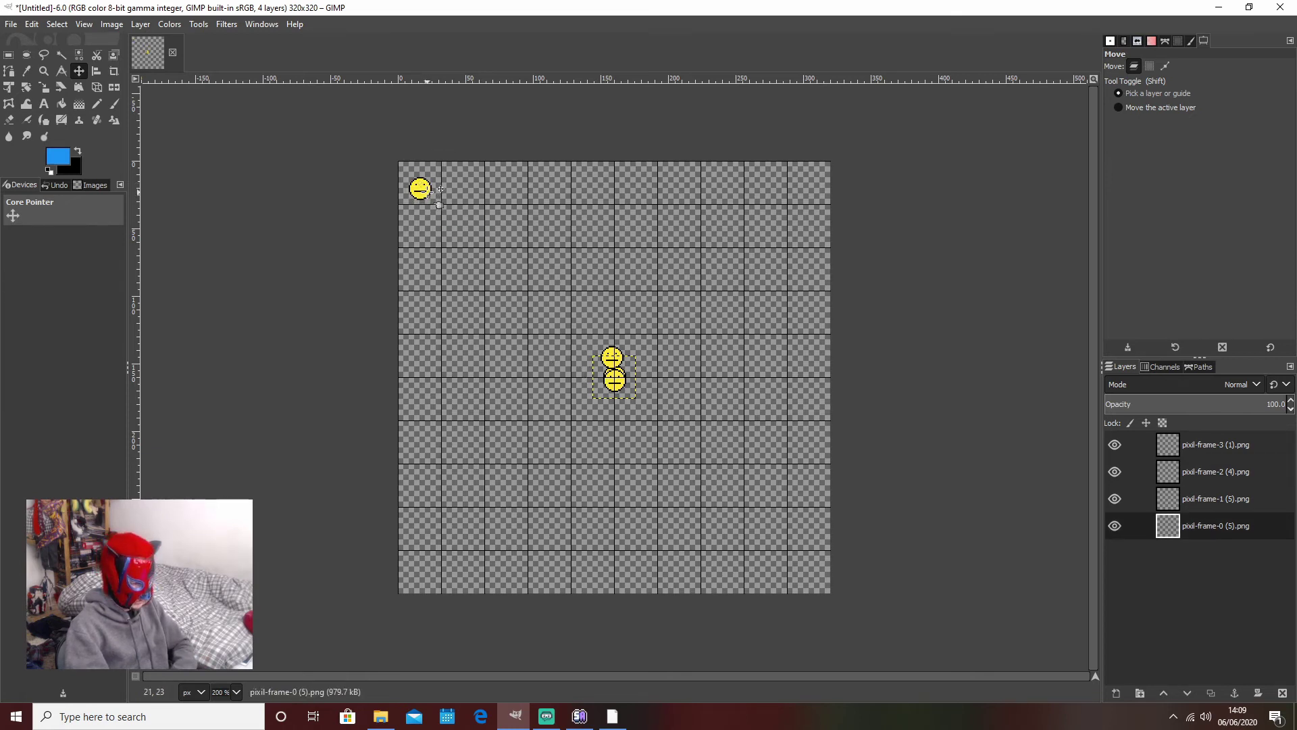
Step: Turn on Snap to Grid and snap the face in the first cell to the grid lines
{"action": "scroll", "coordinate": [439, 189], "scroll_direction": "up", "scroll_amount": 3}
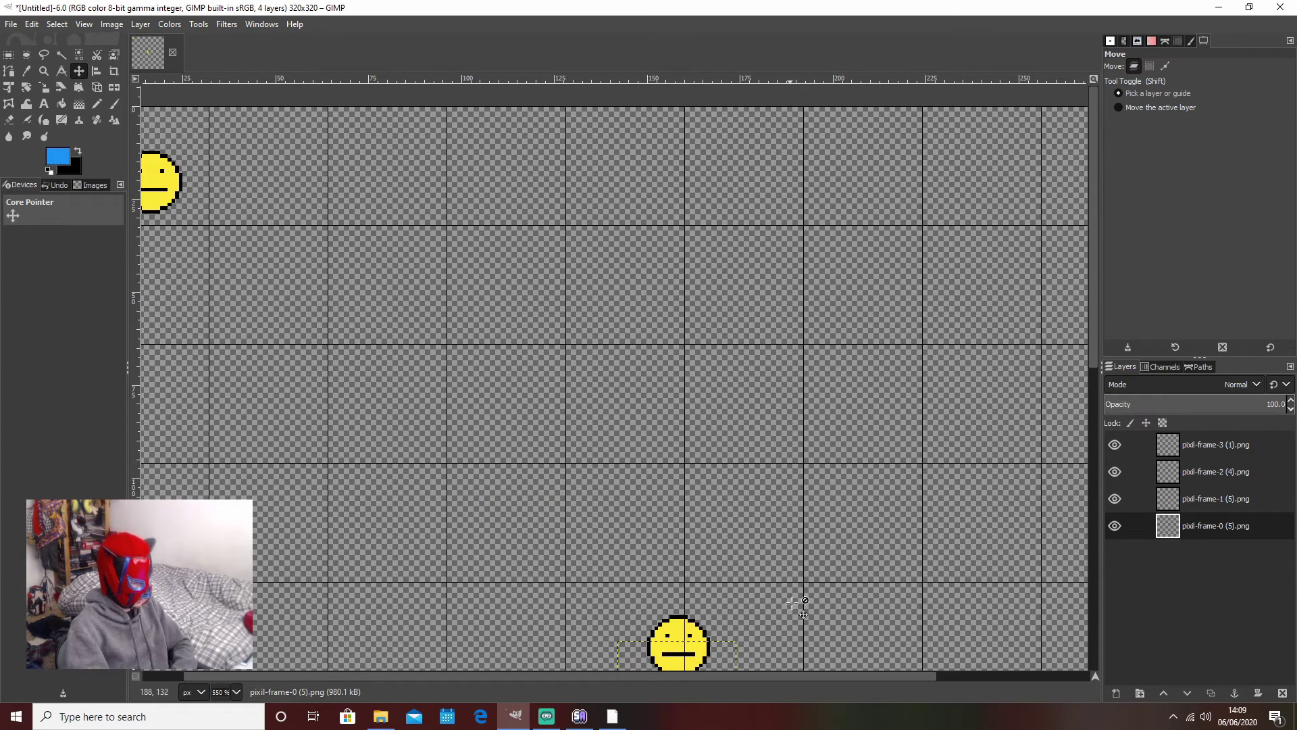
{"action": "left_click_drag", "start_coordinate": [768, 675], "coordinate": [725, 676]}
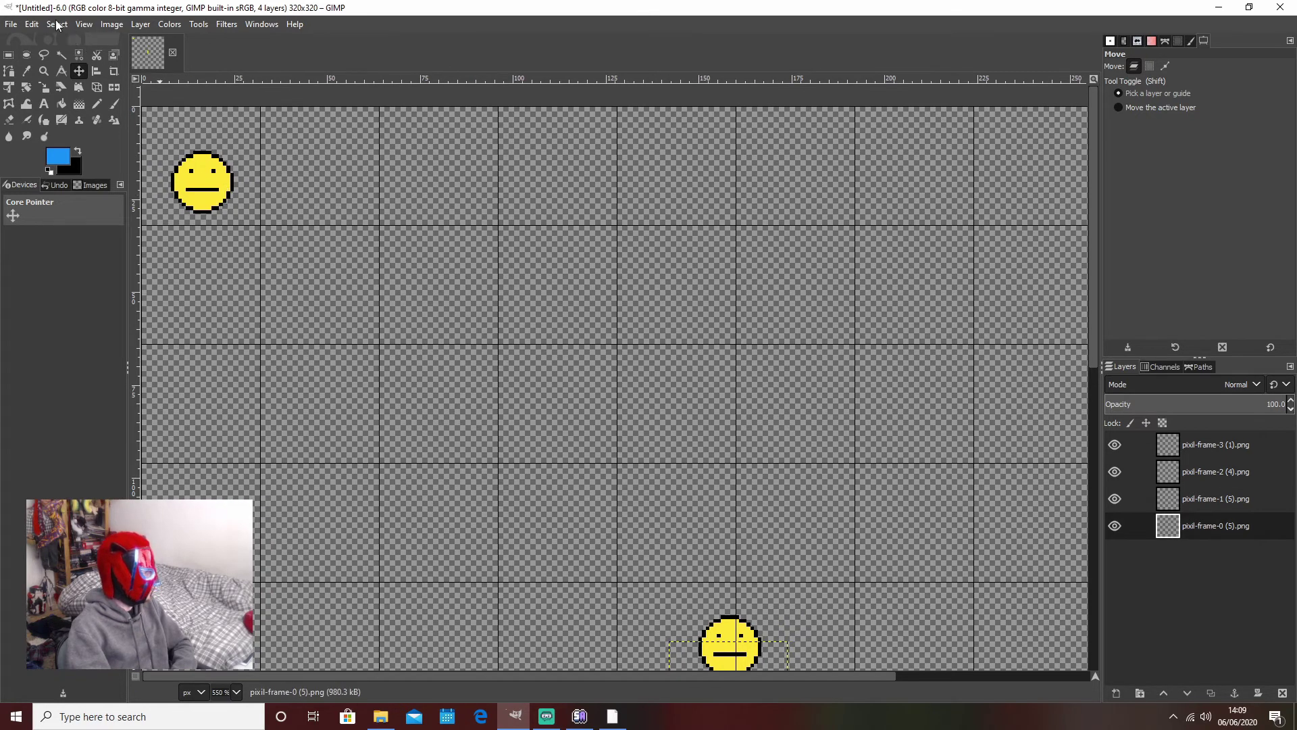
{"action": "left_click", "coordinate": [83, 24]}
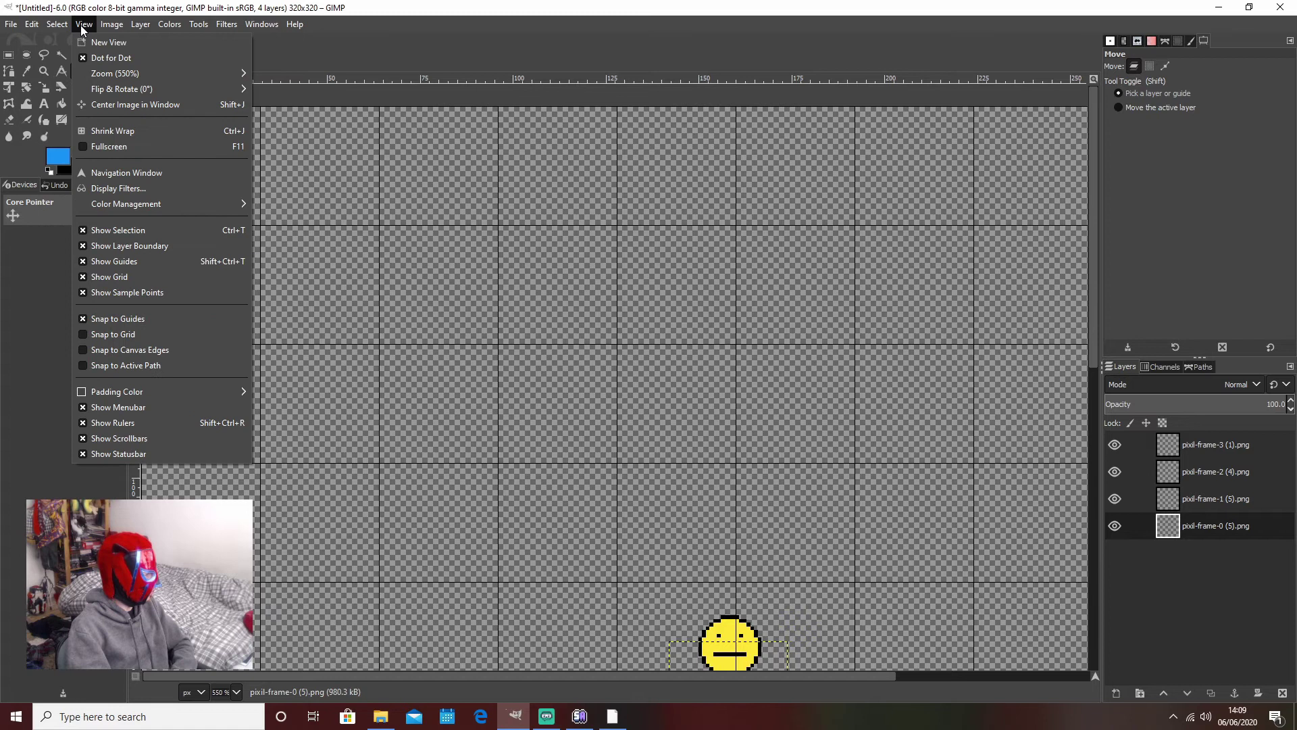
{"action": "left_click", "coordinate": [107, 334]}
{"action": "left_click", "coordinate": [85, 25]}
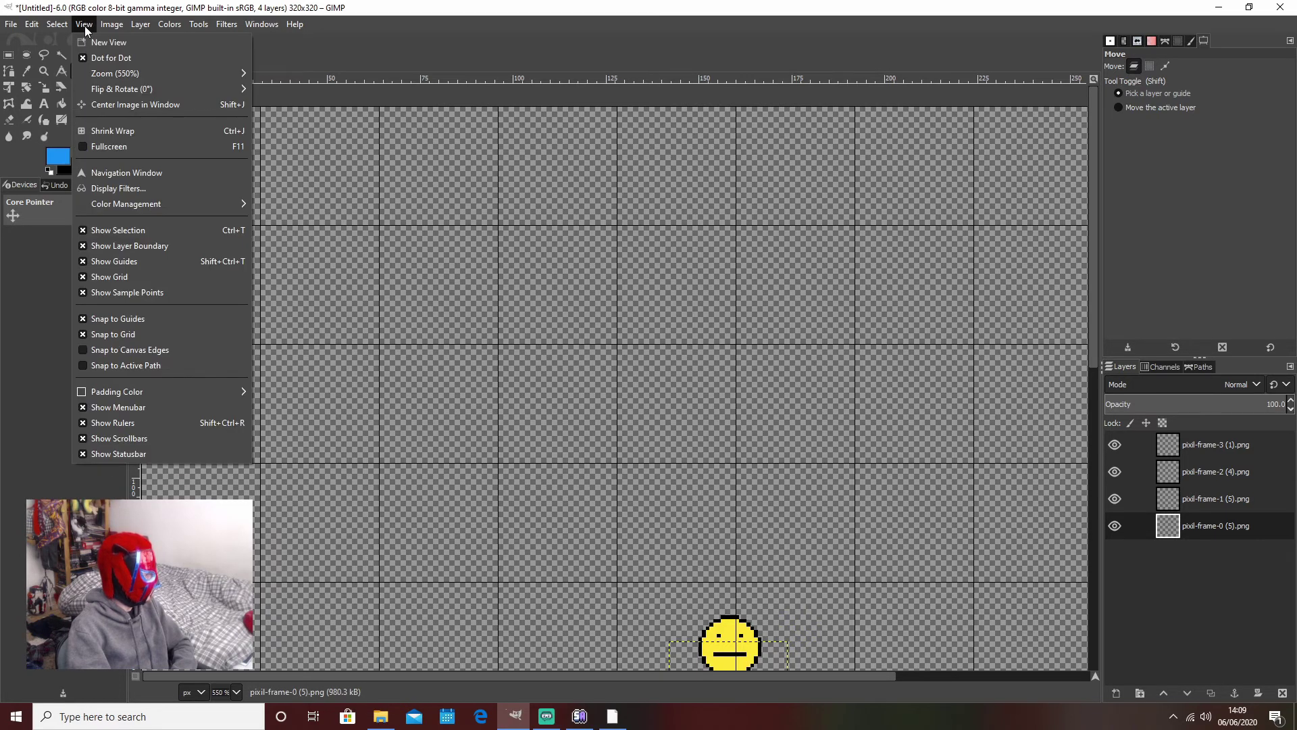
{"action": "left_click", "coordinate": [32, 363]}
{"action": "mouse_move", "coordinate": [204, 176]}
{"action": "left_mouse_down"}
{"action": "mouse_move", "coordinate": [313, 174]}
{"action": "mouse_move", "coordinate": [203, 175]}
{"action": "left_mouse_up"}
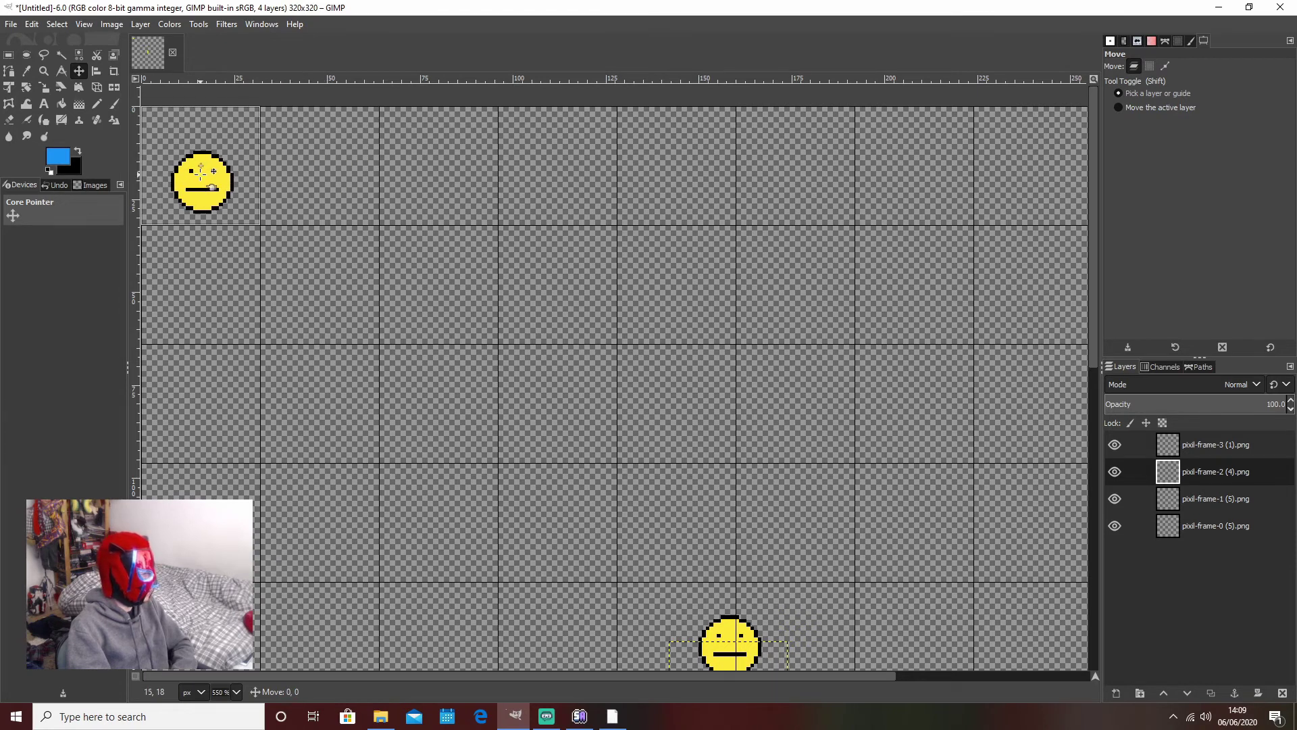
{"action": "key", "text": "End"}
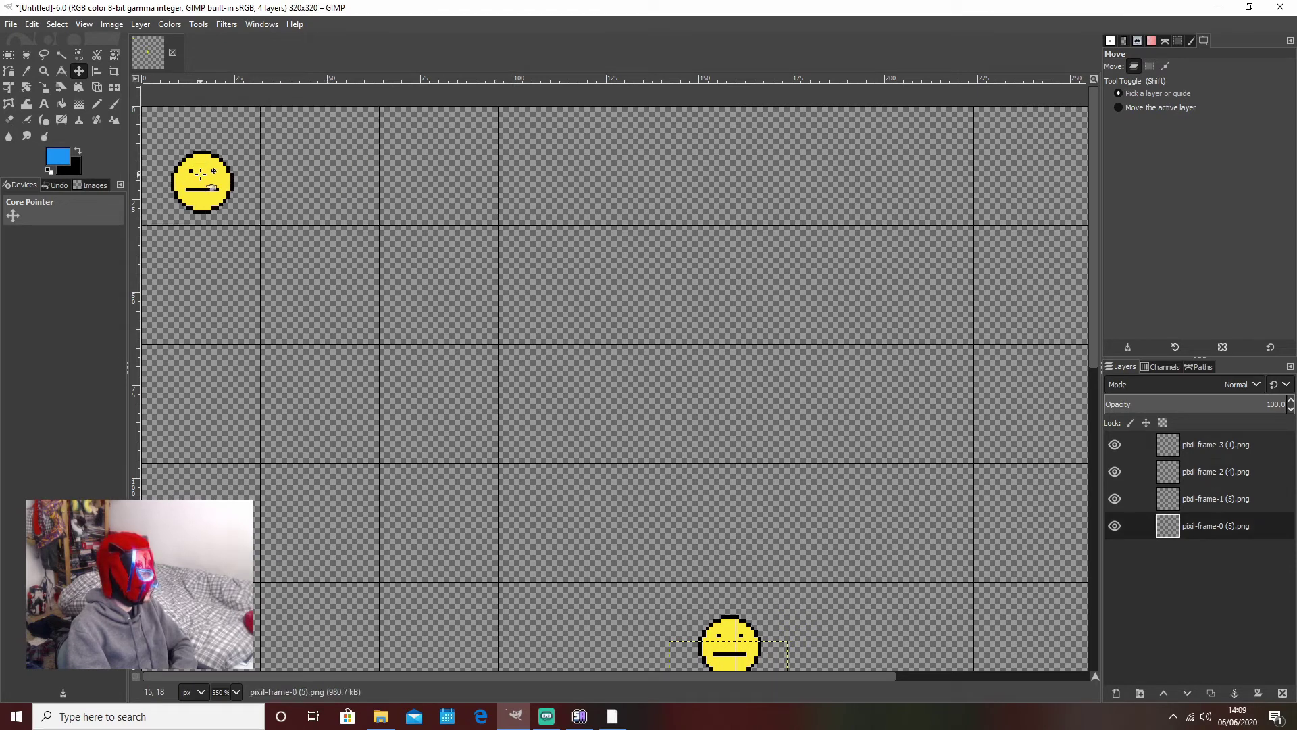
Step: Move a second face frame into the second cell of the top row, snapped to the grid
{"action": "left_click", "coordinate": [1227, 472]}
{"action": "left_click", "coordinate": [1218, 500]}
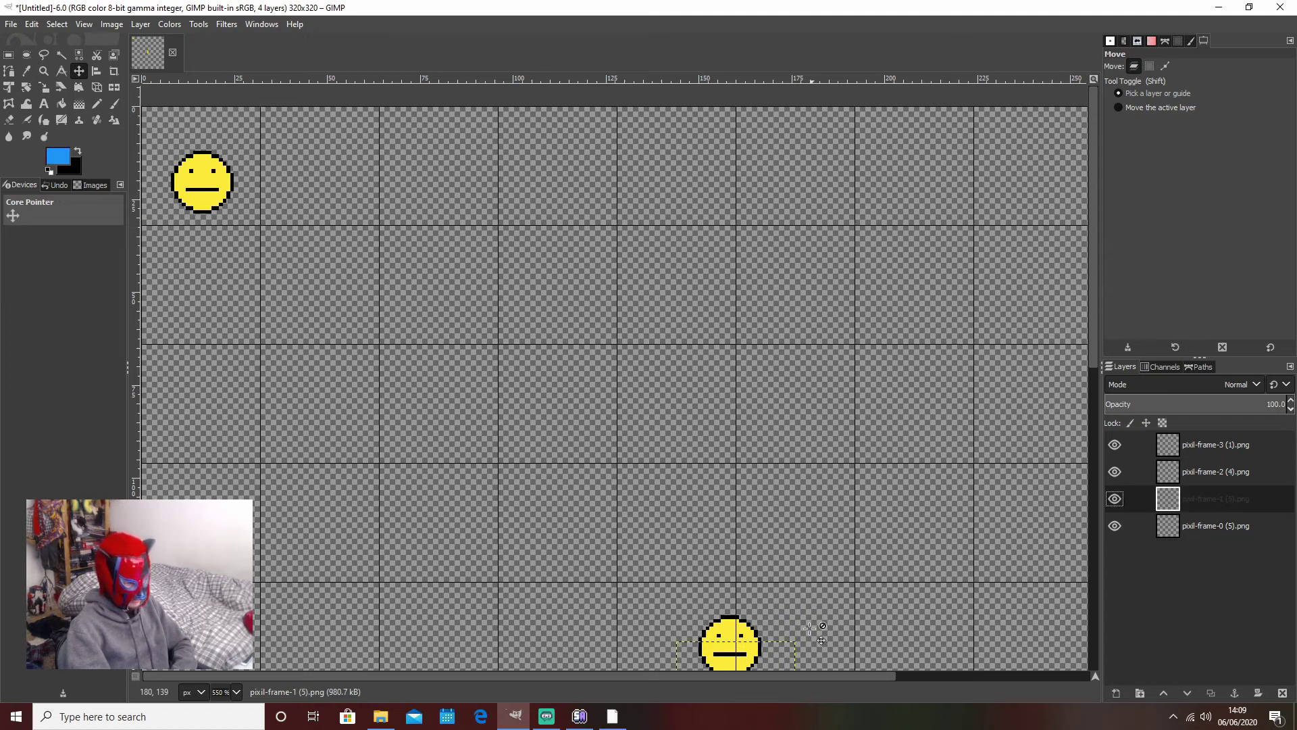
{"action": "left_click_drag", "start_coordinate": [740, 653], "coordinate": [325, 184]}
{"action": "key", "text": "Page_Down"}
{"action": "key", "text": "Page_Down"}
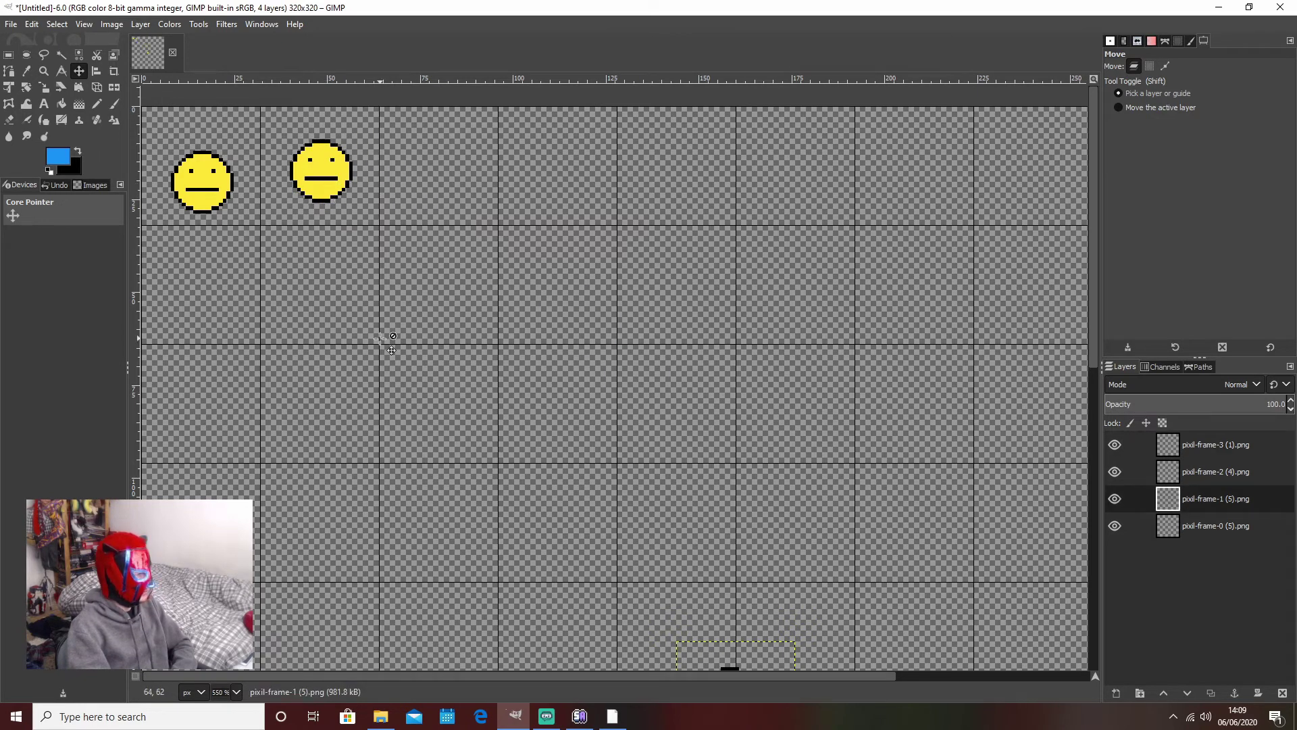
Step: Move a third face frame into the third cell of the top row, snapped to the grid
{"action": "left_click", "coordinate": [1211, 474]}
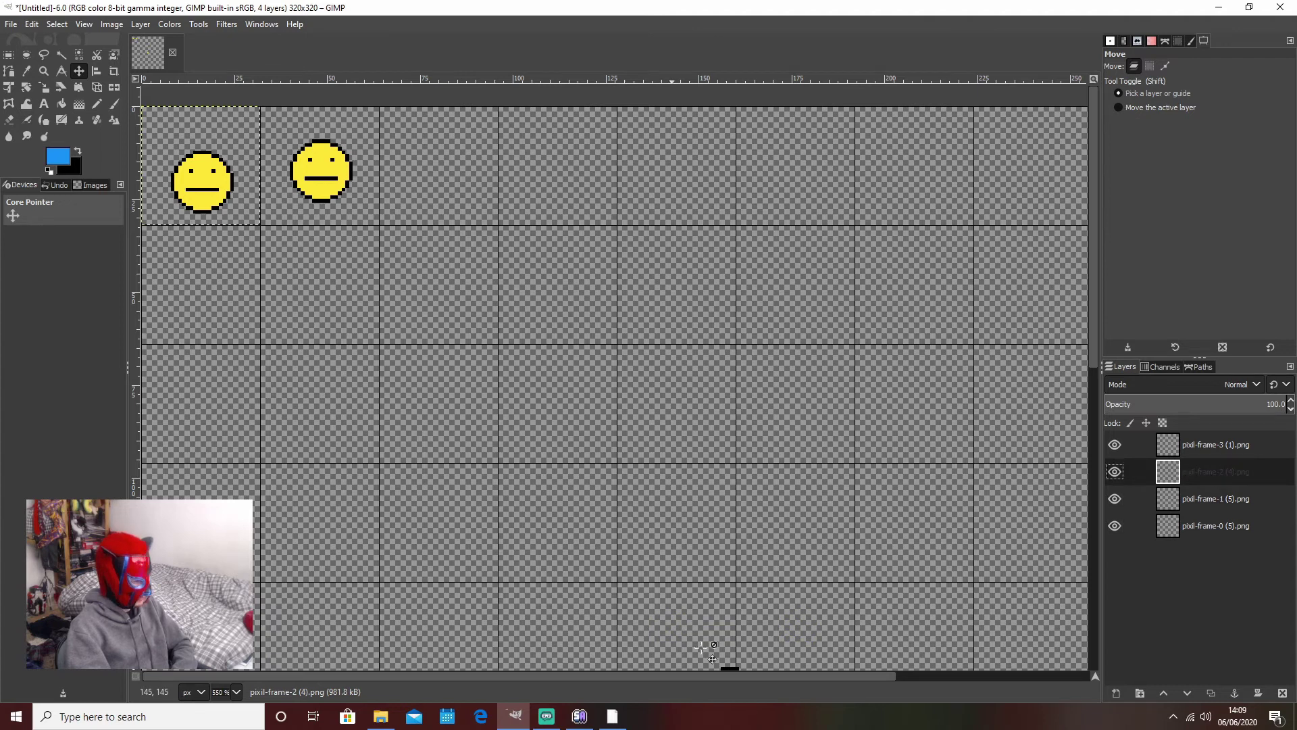
{"action": "scroll", "coordinate": [750, 422], "scroll_direction": "down", "scroll_amount": 5}
{"action": "key", "text": "Page_Down"}
{"action": "scroll", "coordinate": [588, 196], "scroll_direction": "up", "scroll_amount": 5}
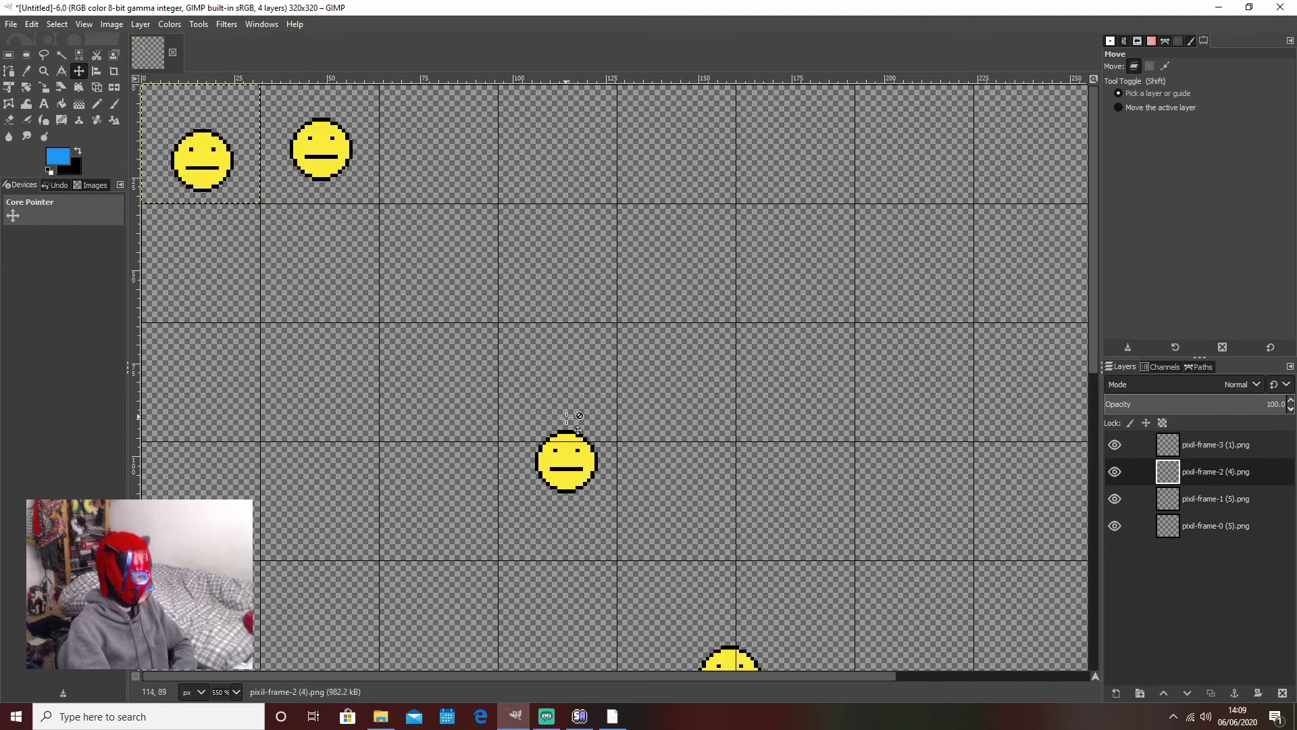
{"action": "left_click_drag", "start_coordinate": [585, 458], "coordinate": [458, 150]}
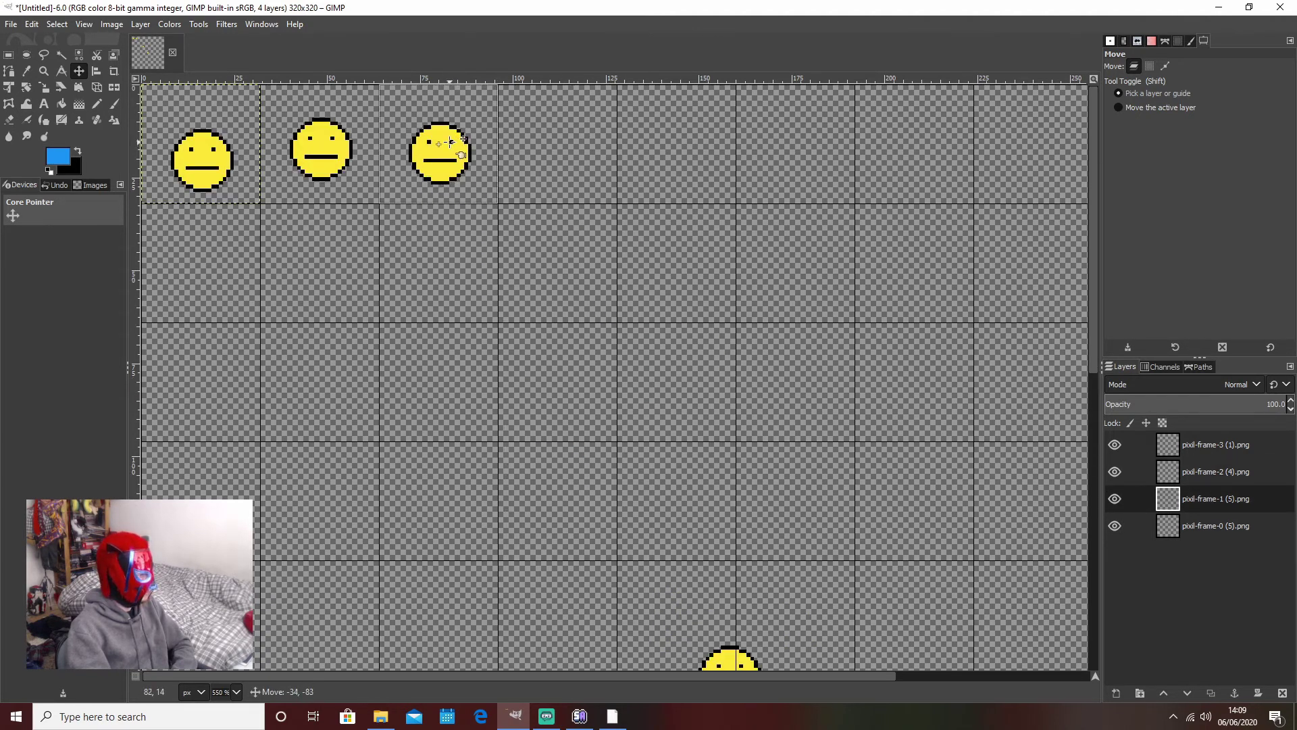
Step: Move the last face frame into the fourth cell of the top row, snapped to the grid
{"action": "key", "text": "Page_Up"}
{"action": "left_click", "coordinate": [1229, 449]}
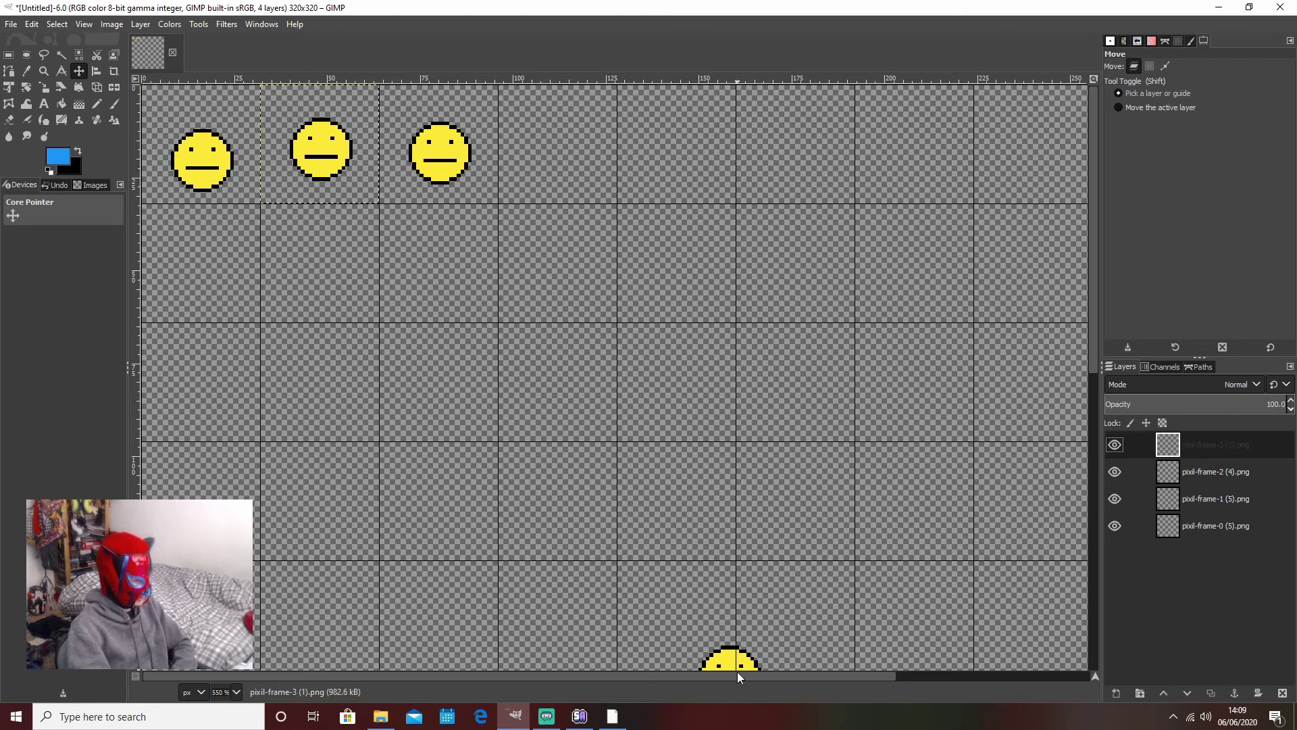
{"action": "left_click_drag", "start_coordinate": [733, 645], "coordinate": [564, 122]}
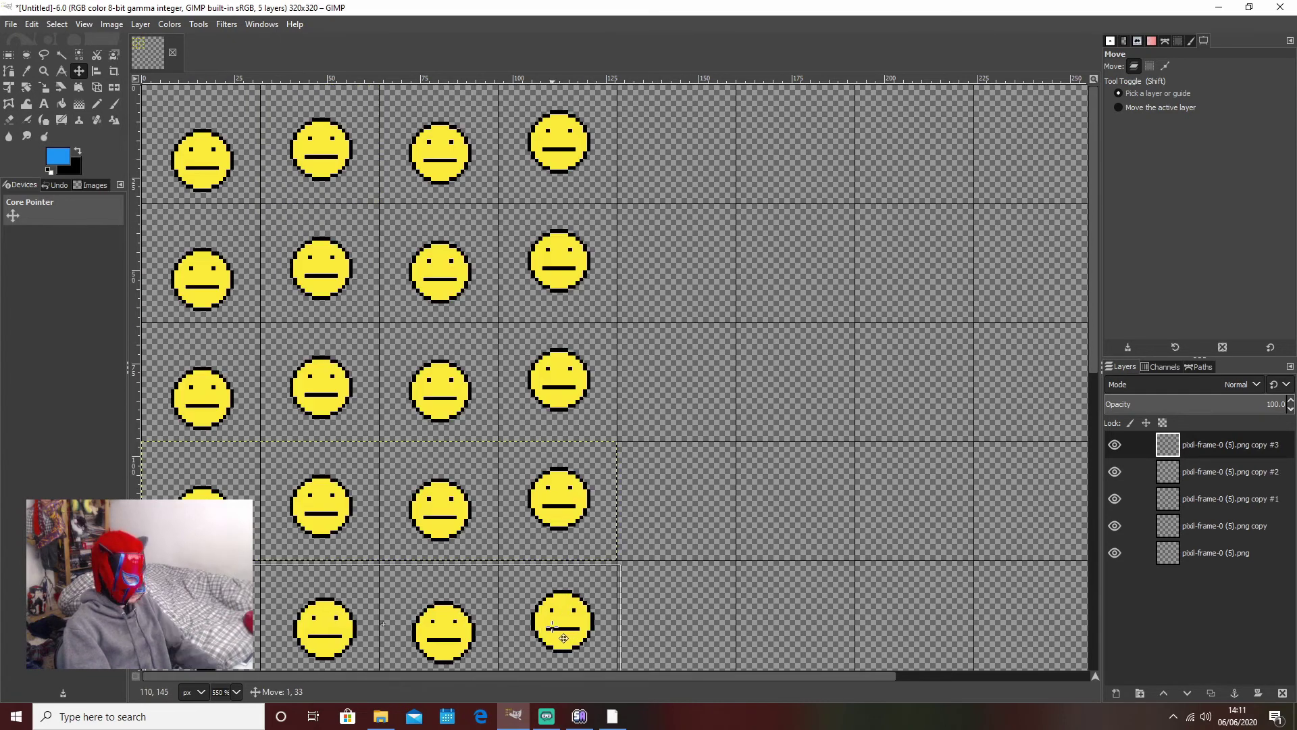
Step: Move the duplicated row of four faces, layer copy #3, into the fifth row of the grid
{"action": "left_click_drag", "start_coordinate": [585, 625], "coordinate": [562, 634]}
{"action": "key", "text": "minus"}
{"action": "key", "text": "minus"}
{"action": "scroll", "coordinate": [419, 410], "scroll_direction": "down", "scroll_amount": 5}
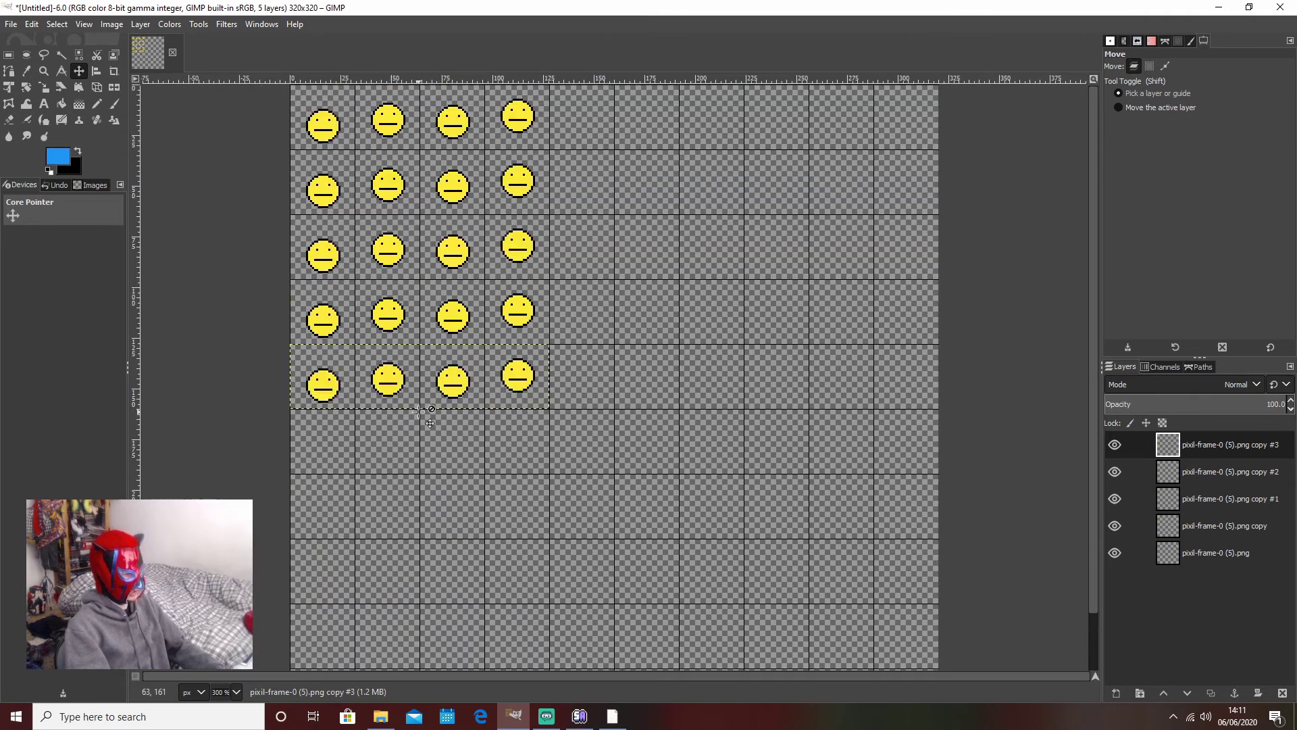
{"action": "key", "text": "ctrl+z"}
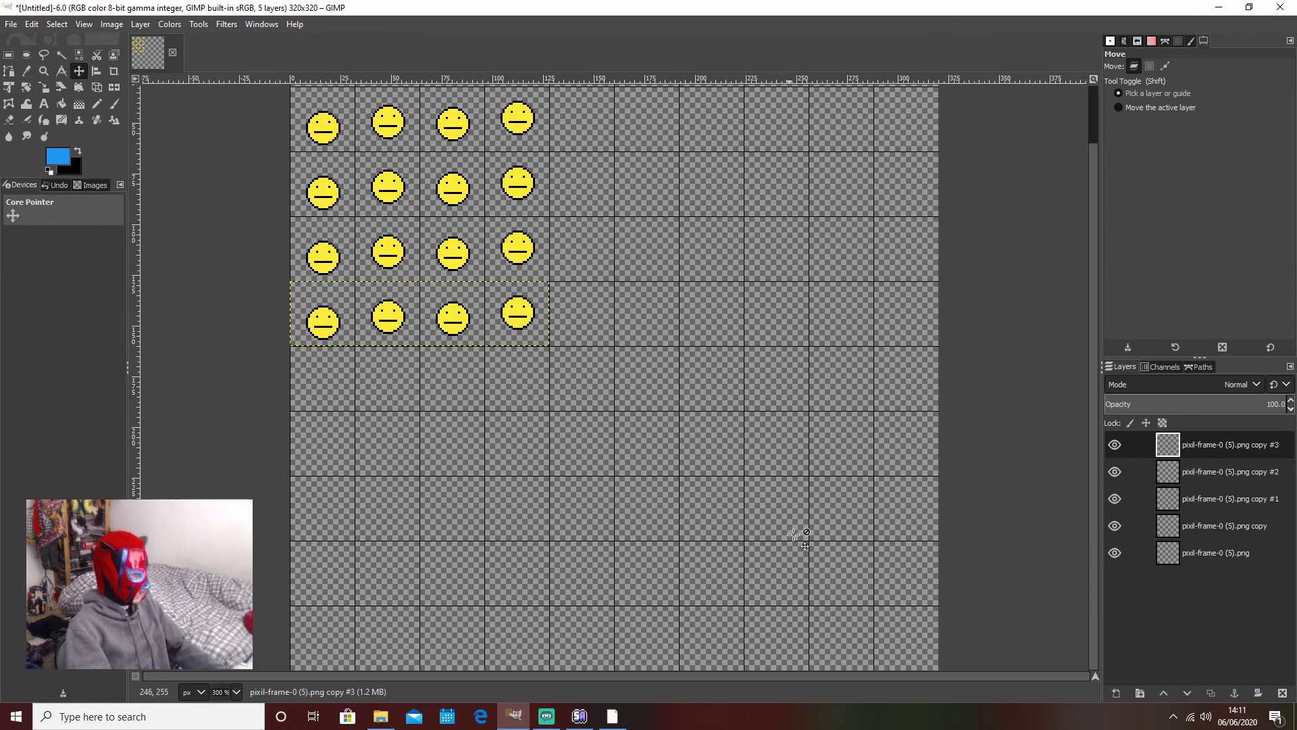
{"action": "key", "text": "ctrl+y"}
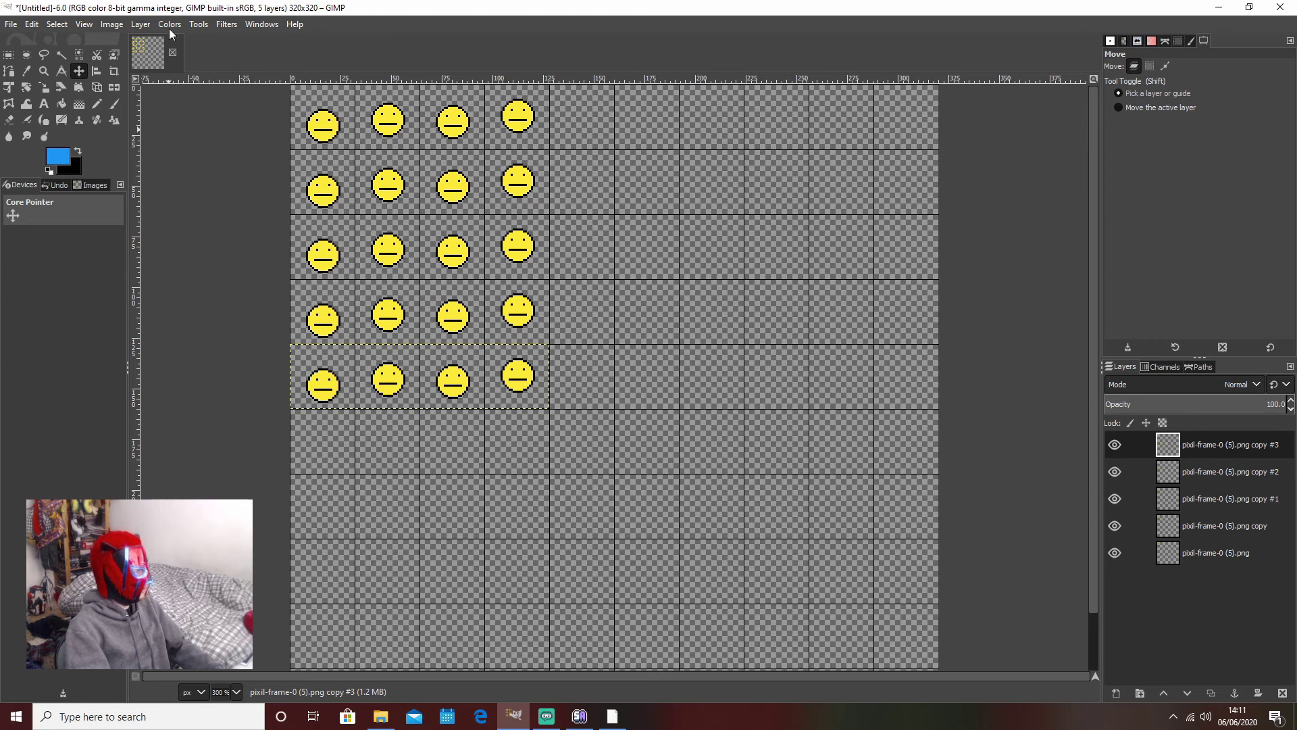
Step: Fit the canvas to the layers so it encloses only the four-by-five block of faces
{"action": "left_click", "coordinate": [112, 25]}
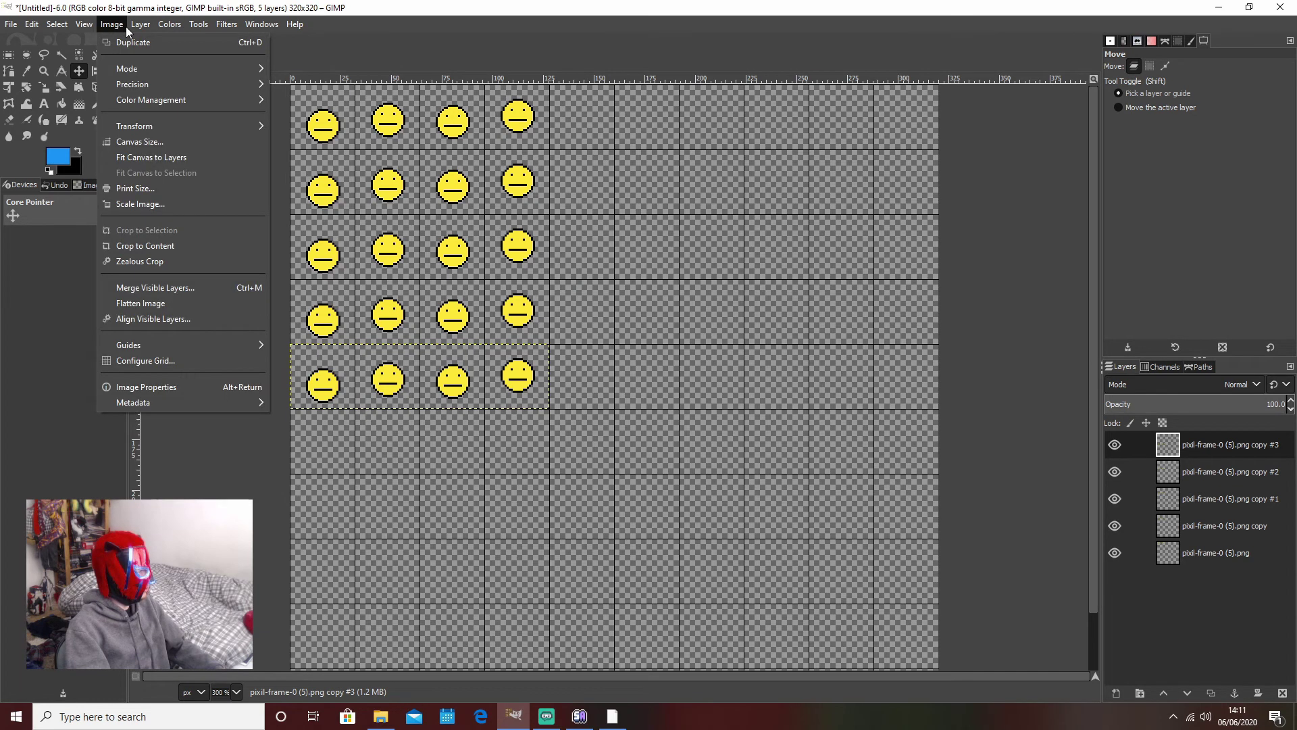
{"action": "left_click", "coordinate": [143, 160]}
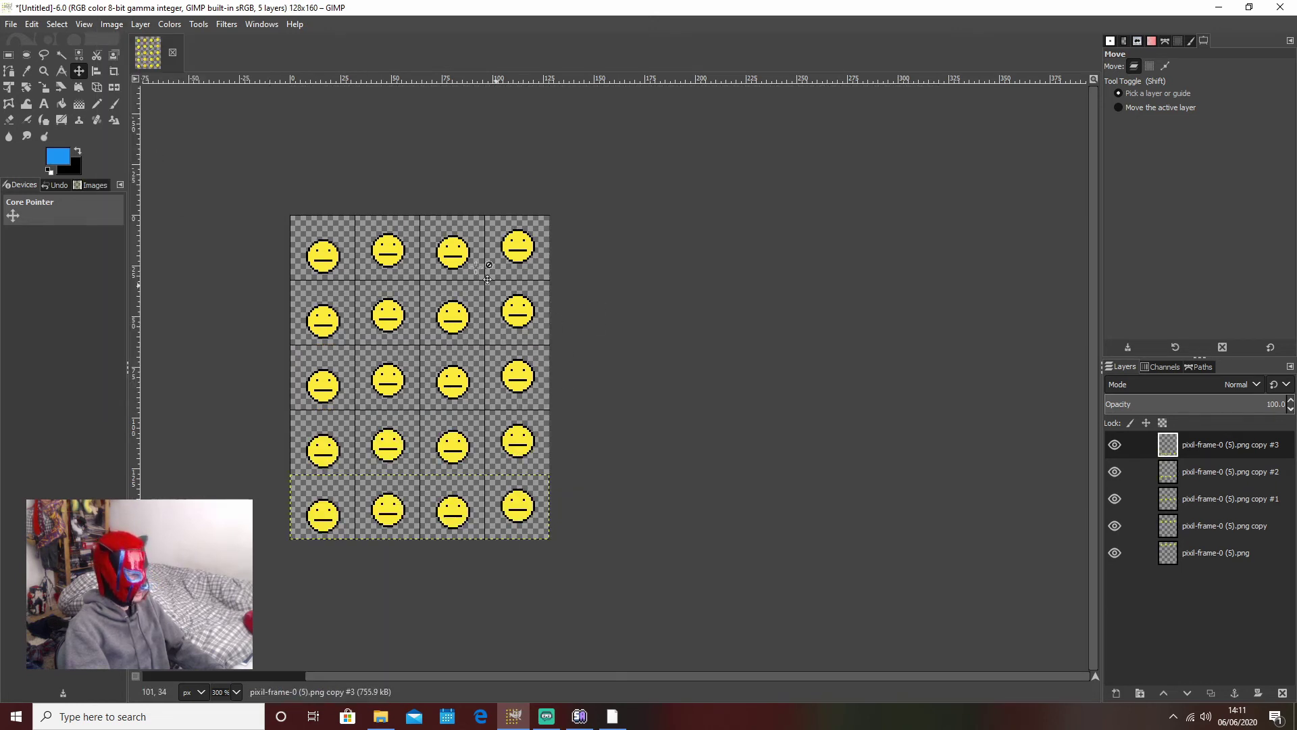
{"action": "left_click_drag", "start_coordinate": [518, 383], "coordinate": [453, 383]}
{"action": "left_click", "coordinate": [453, 392]}
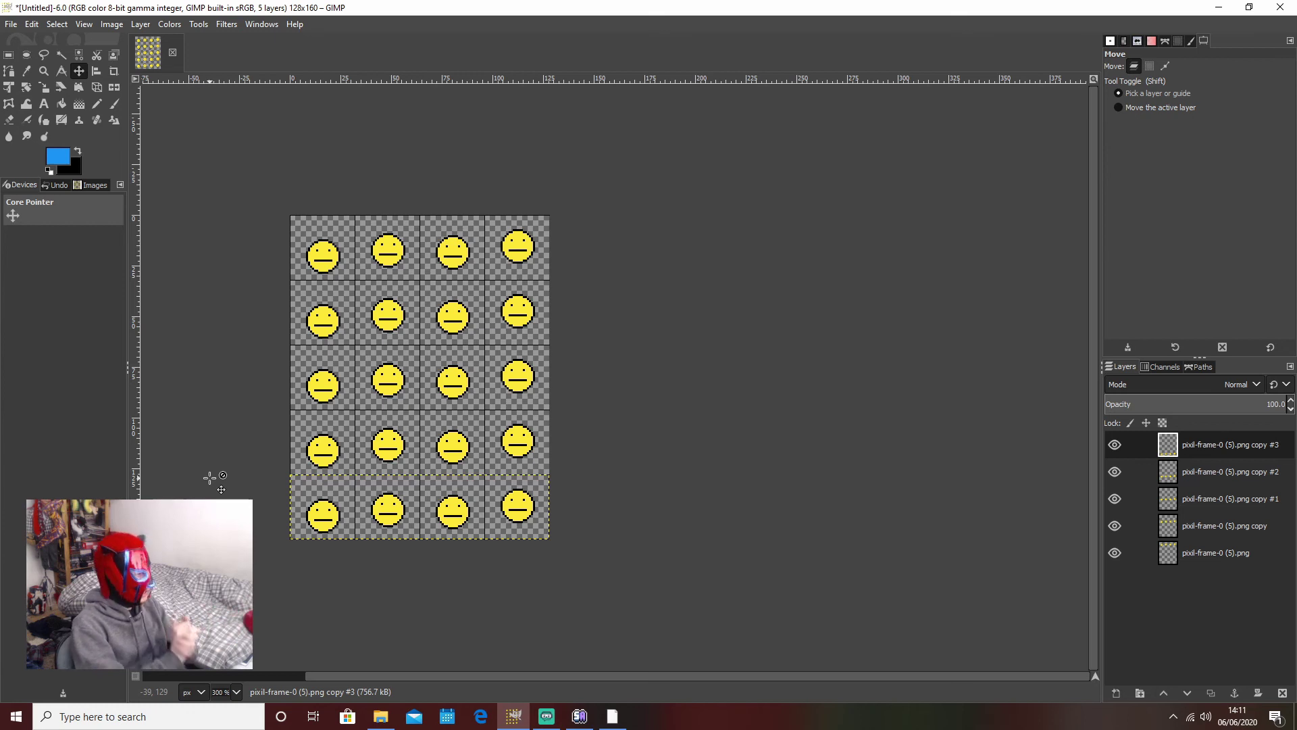
Step: Export the sprite sheet to the Desktop folder as smile.png with the default PNG options
{"action": "left_click", "coordinate": [11, 25]}
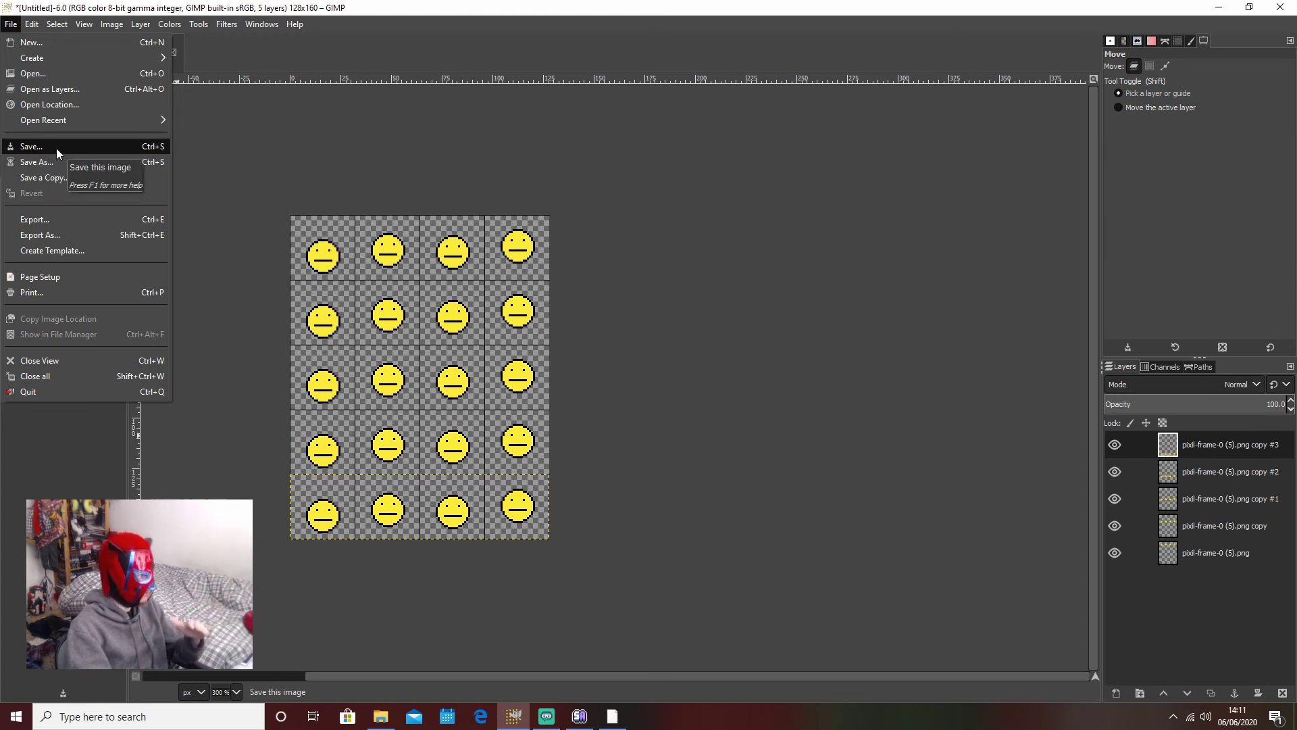
{"action": "left_click", "coordinate": [41, 236]}
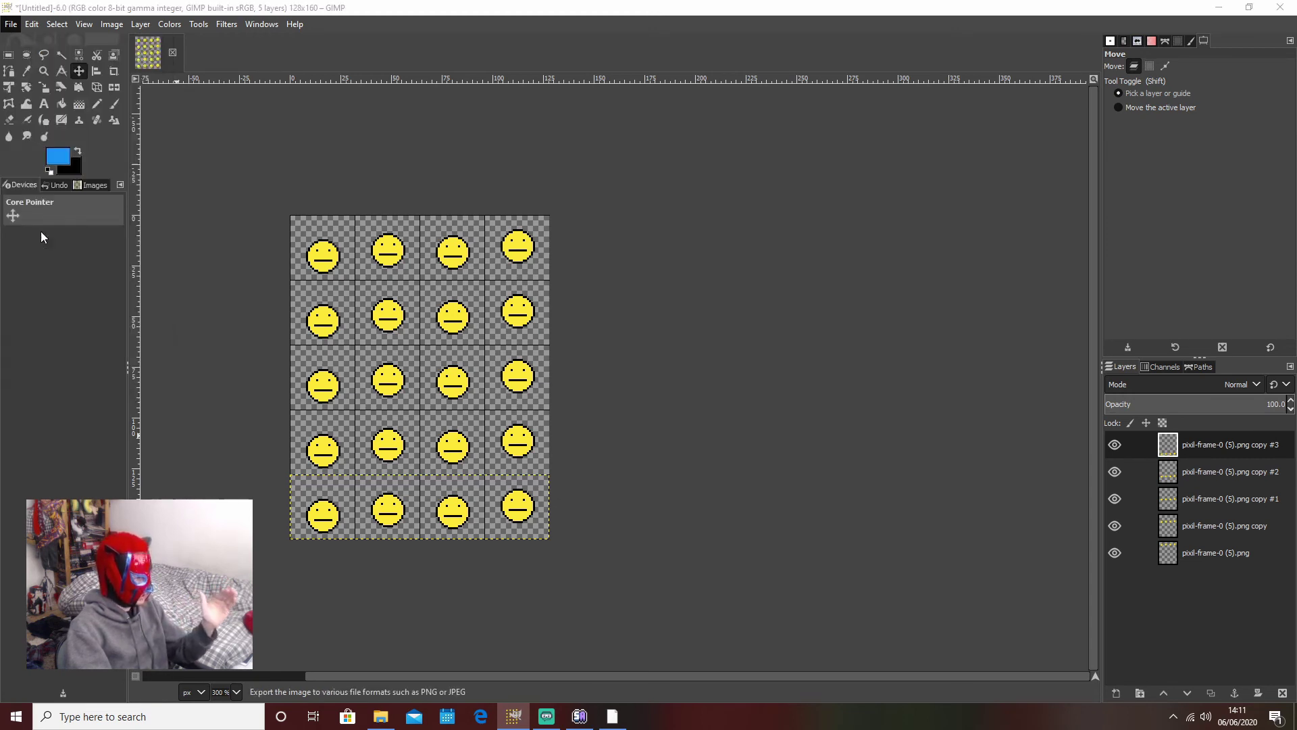
{"action": "left_click_drag", "start_coordinate": [394, 201], "coordinate": [422, 132]}
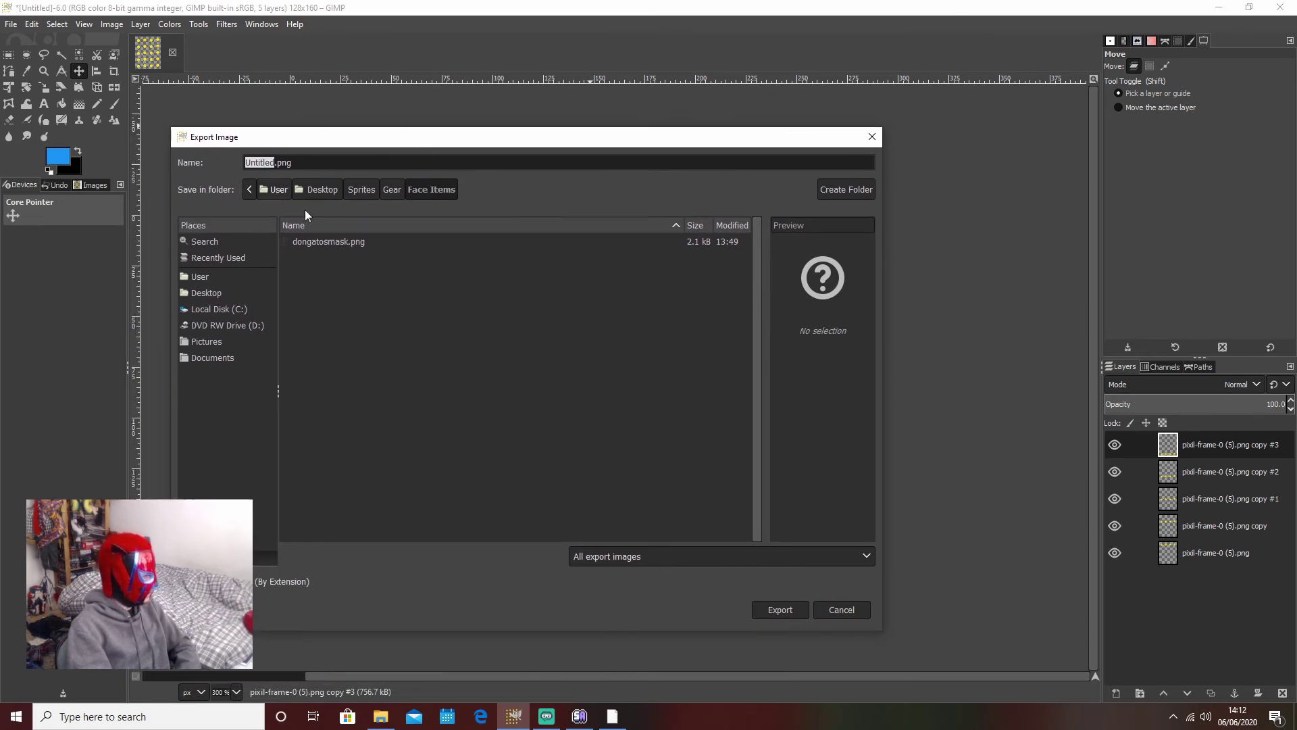
{"action": "left_click", "coordinate": [323, 190]}
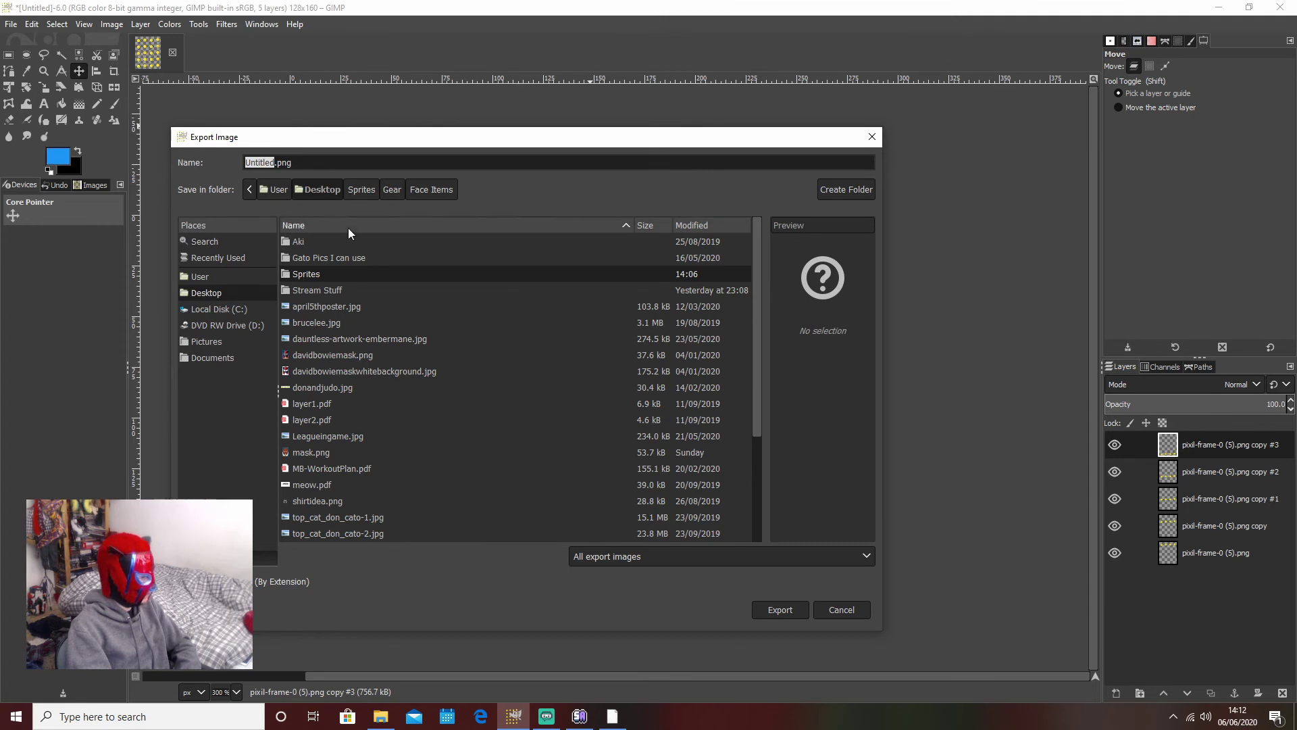
{"action": "type", "text": "smile"}
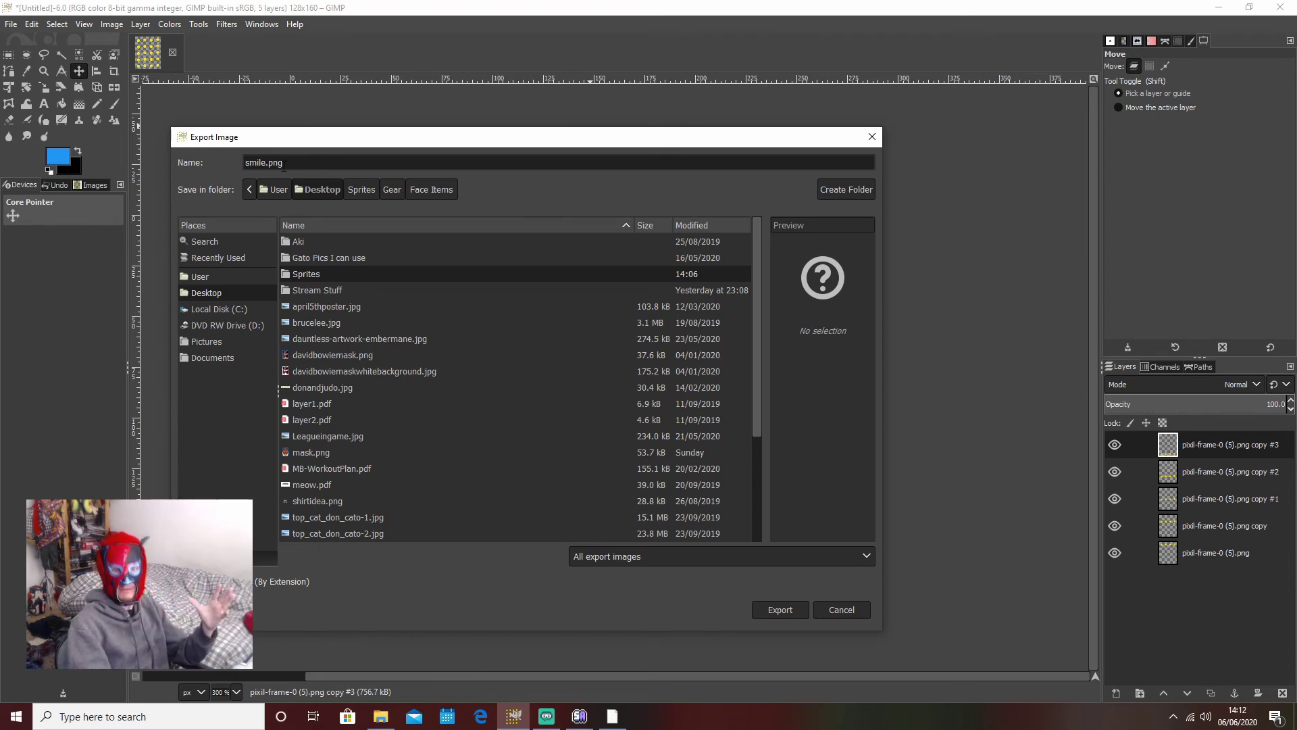
{"action": "left_click", "coordinate": [784, 614]}
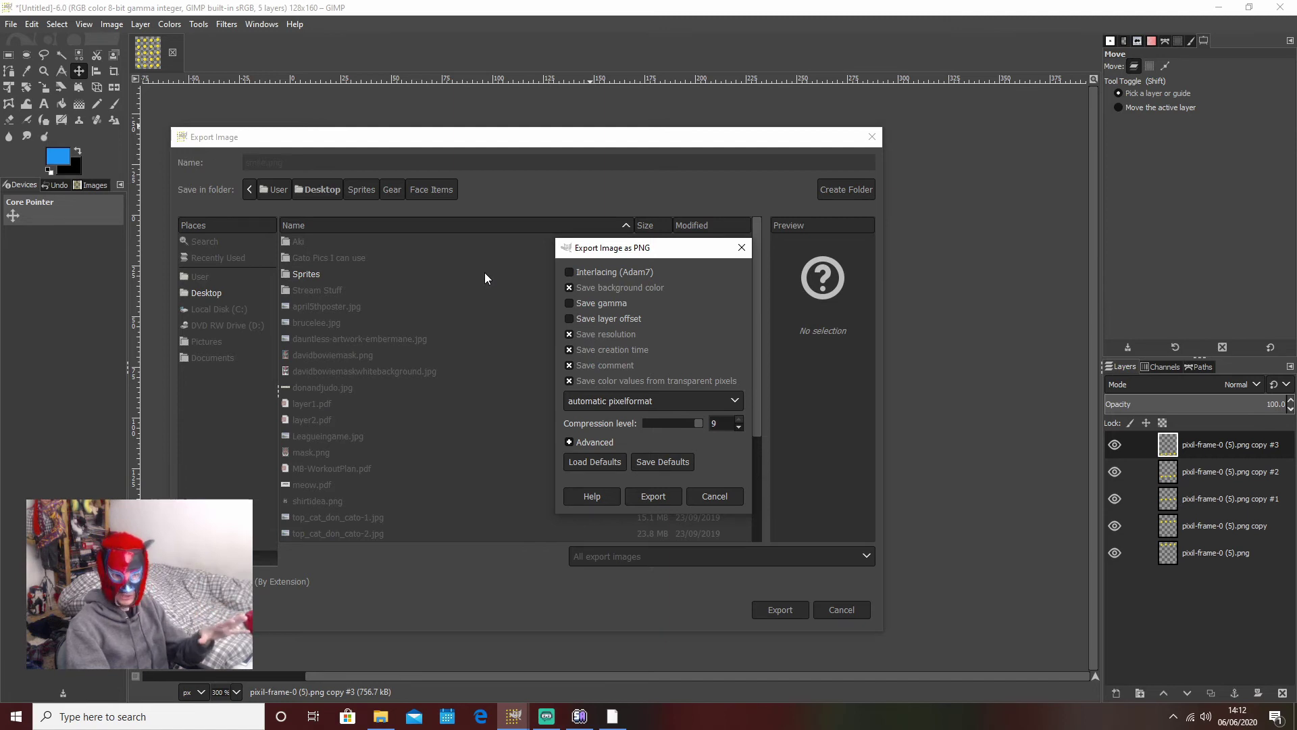
{"action": "left_click", "coordinate": [653, 496]}
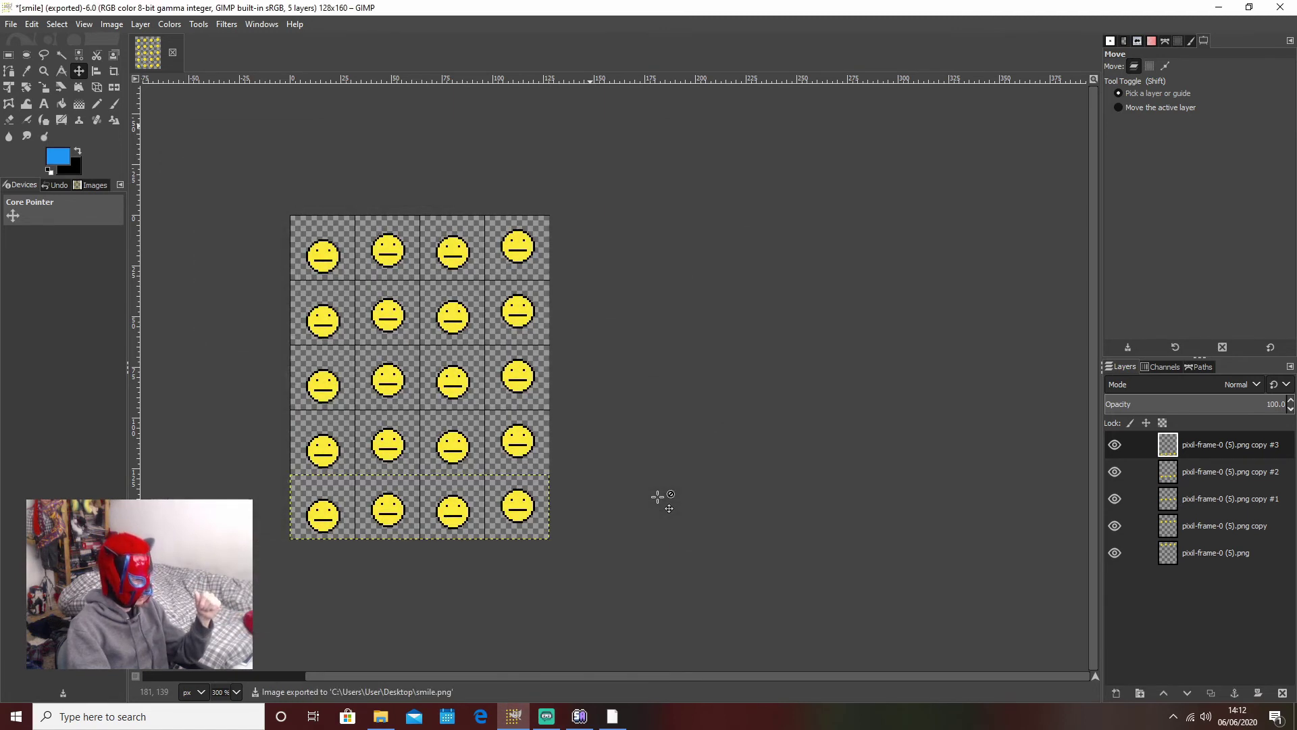
Step: Minimize the image editor and place smile.png beside the Google Chrome shortcut on the desktop
{"action": "left_click", "coordinate": [1221, 9]}
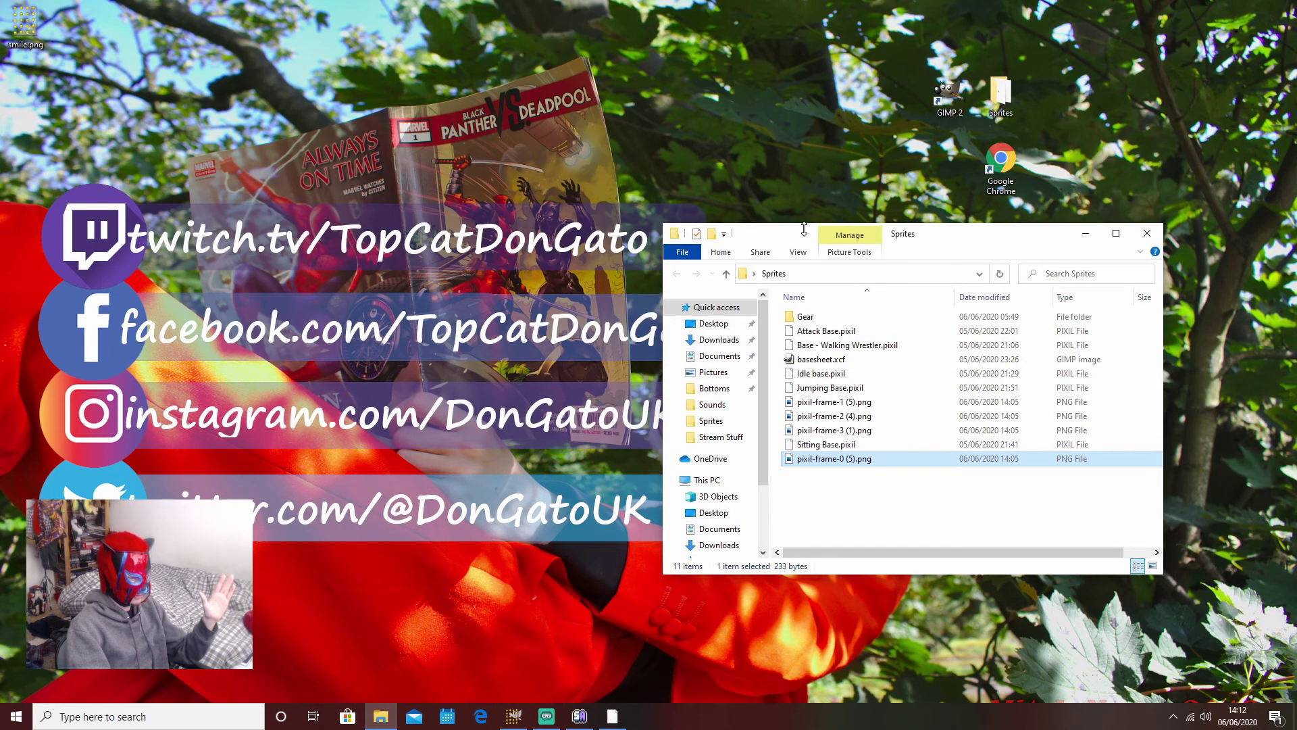
{"action": "left_click_drag", "start_coordinate": [1008, 236], "coordinate": [858, 282]}
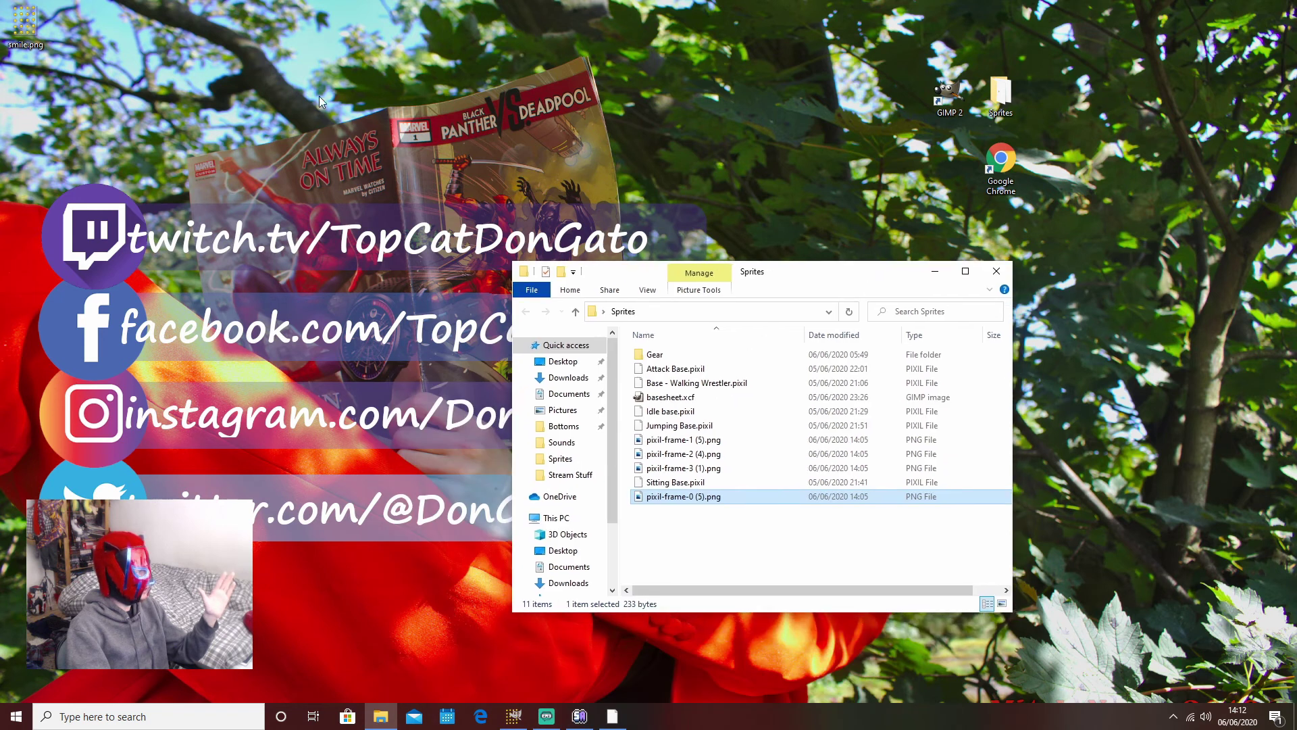
{"action": "left_click_drag", "start_coordinate": [24, 24], "coordinate": [953, 169]}
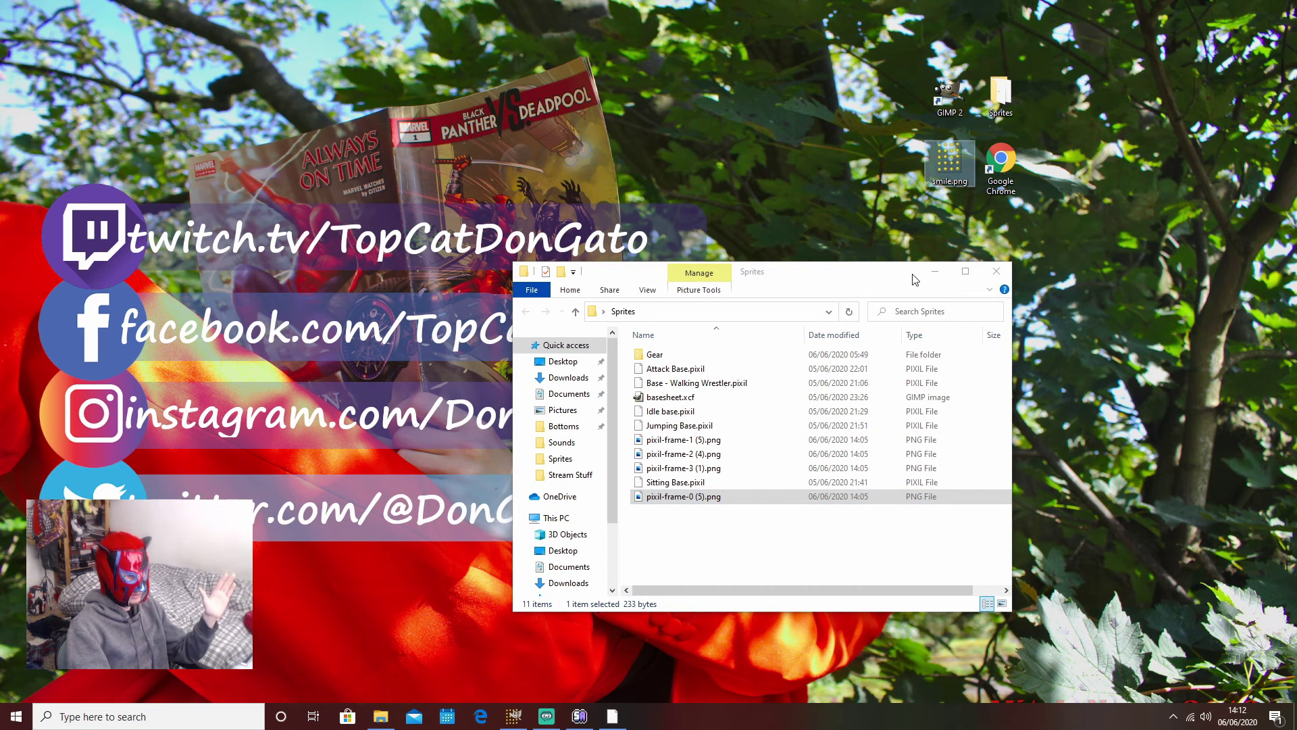
{"action": "left_click_drag", "start_coordinate": [811, 271], "coordinate": [667, 229]}
Step: Switch to Streaming Avatars and open the avatars folder inside its data folder
{"action": "mouse_move", "coordinate": [580, 714]}
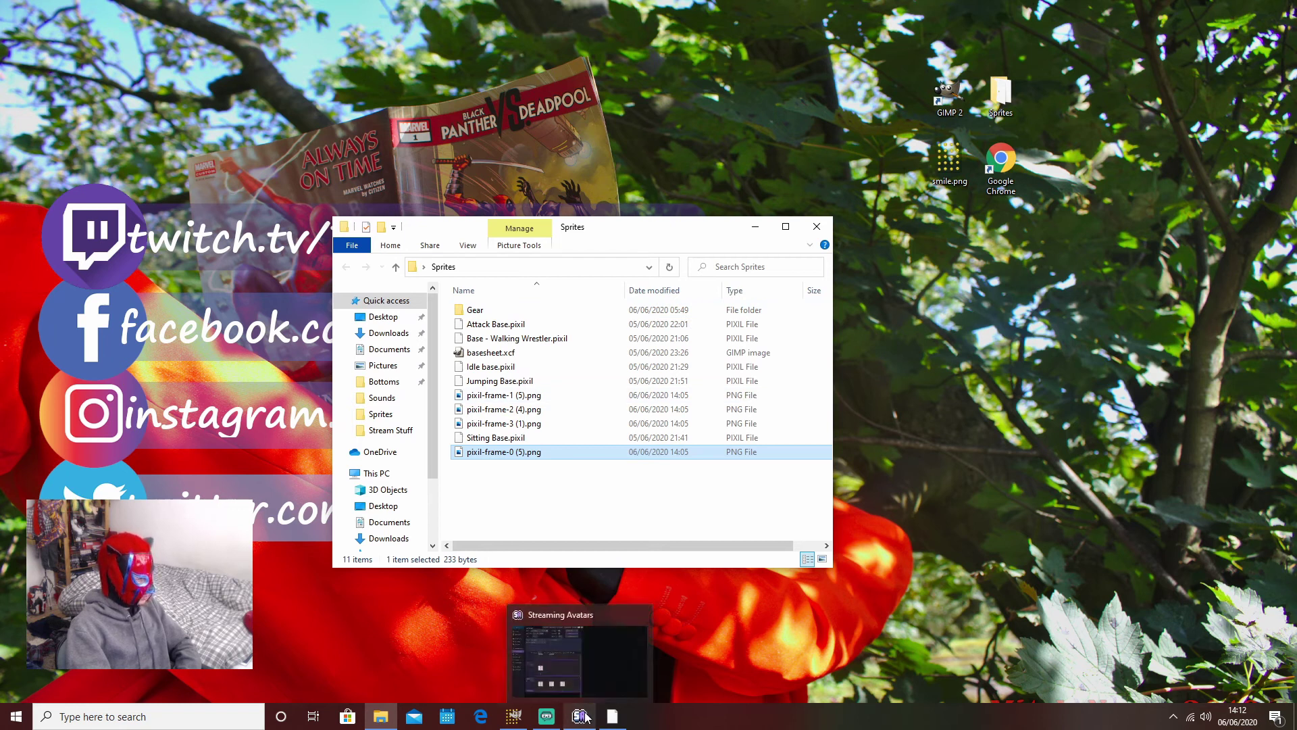
{"action": "left_click", "coordinate": [580, 648]}
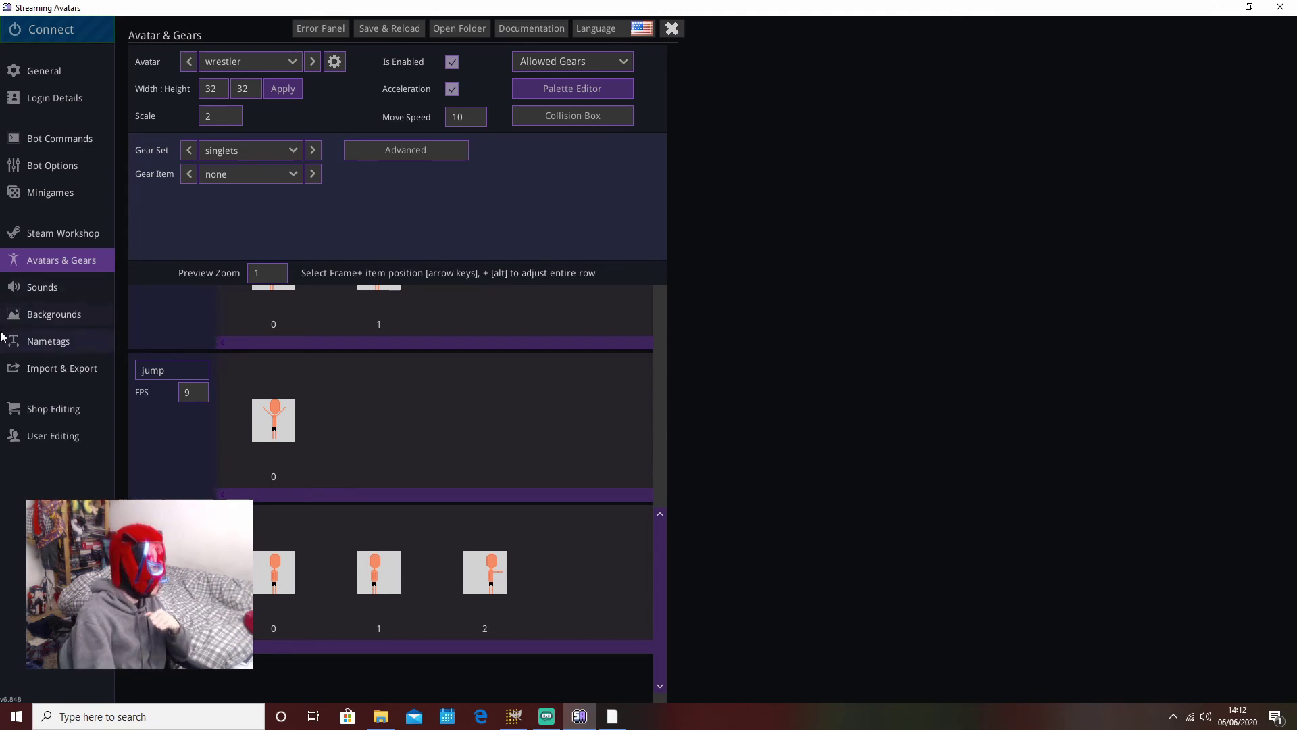
{"action": "left_click", "coordinate": [456, 30]}
{"action": "left_click_drag", "start_coordinate": [545, 248], "coordinate": [533, 240]}
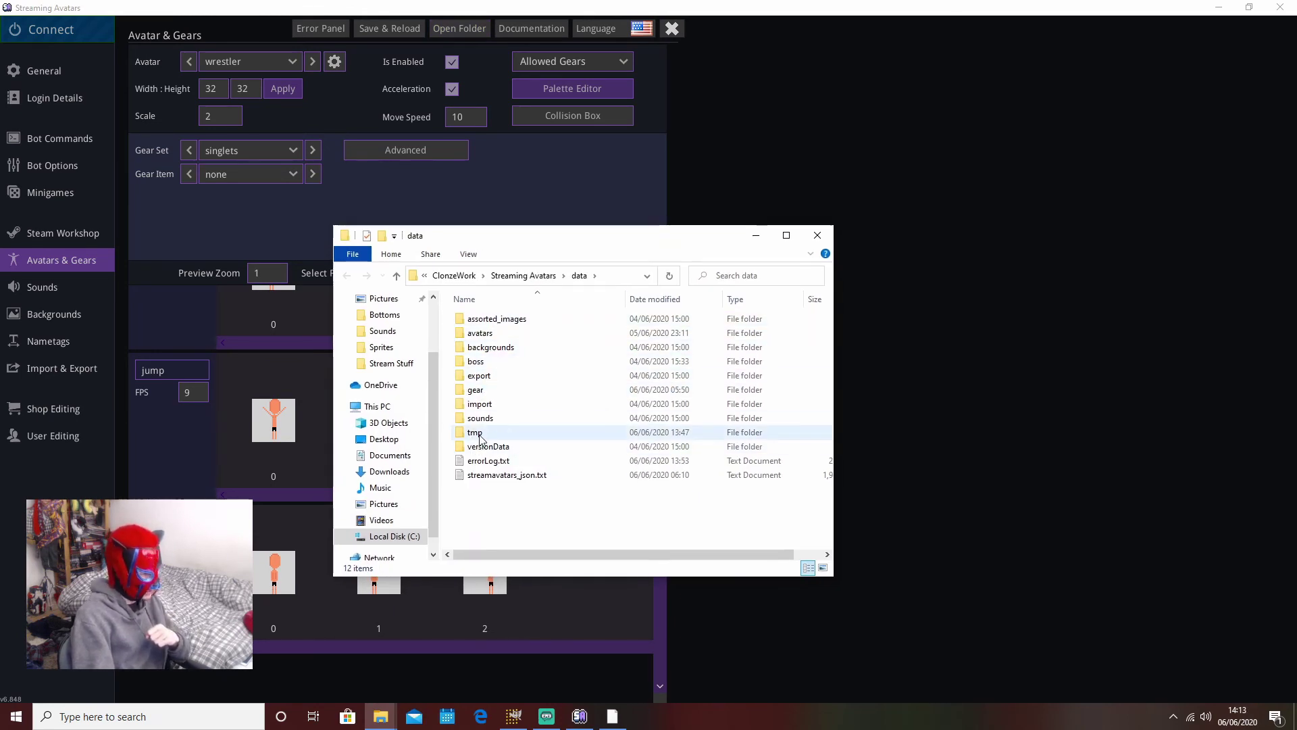
{"action": "double_click", "coordinate": [484, 334]}
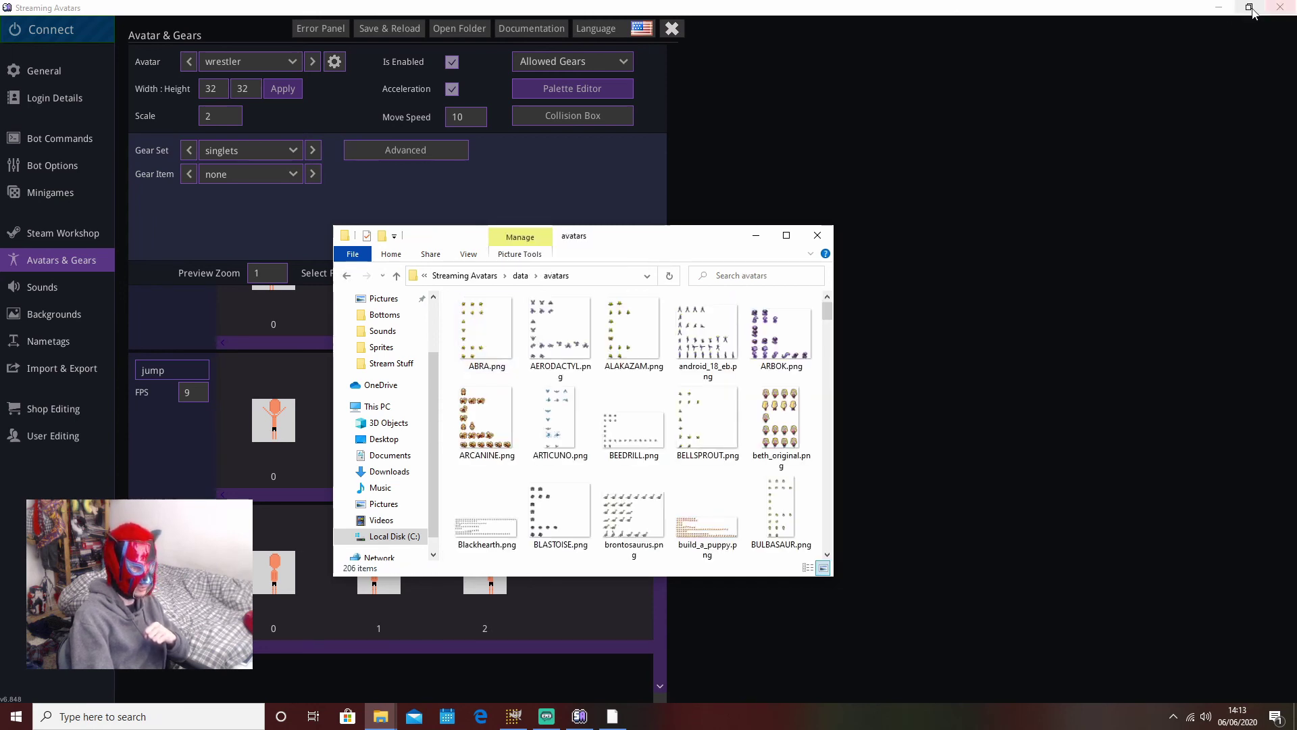
Step: Clear the other windows out of the way, move smile.png from the desktop into the avatars folder and close the folder
{"action": "left_click", "coordinate": [1251, 12]}
{"action": "left_click_drag", "start_coordinate": [650, 242], "coordinate": [611, 228]}
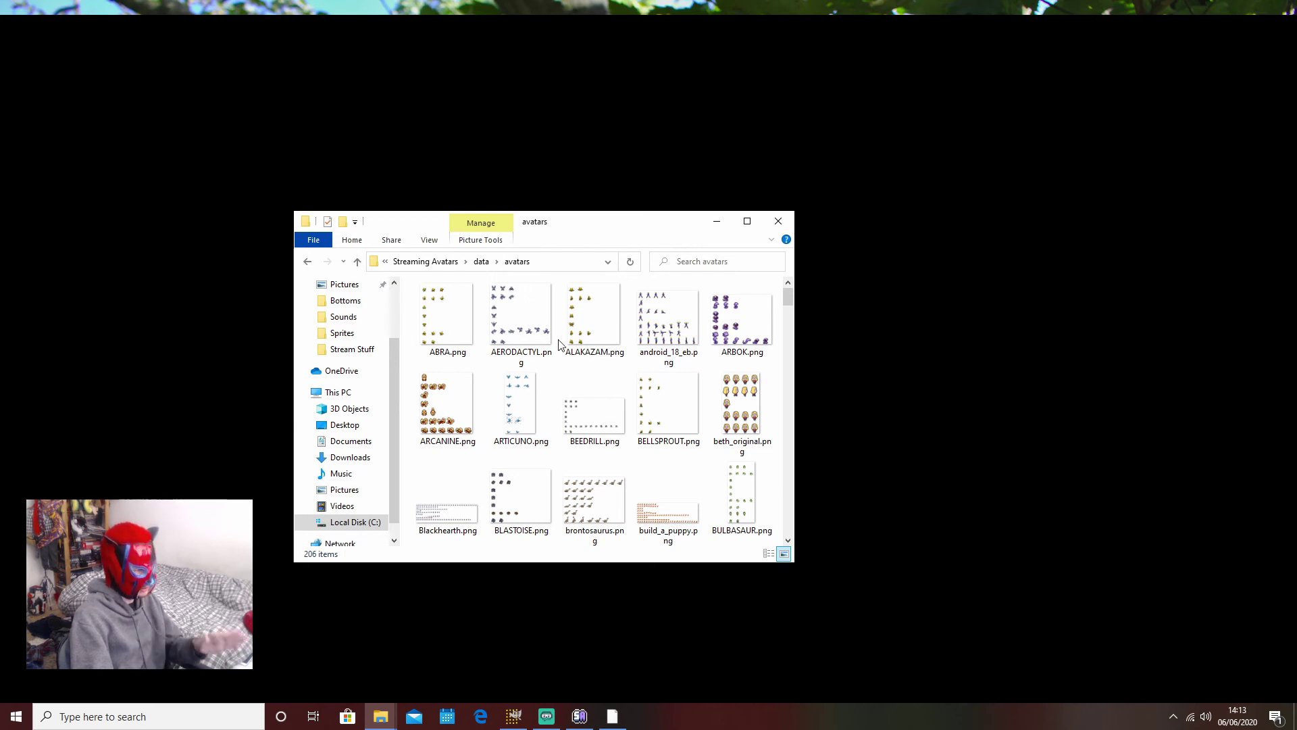
{"action": "left_click", "coordinate": [811, 7]}
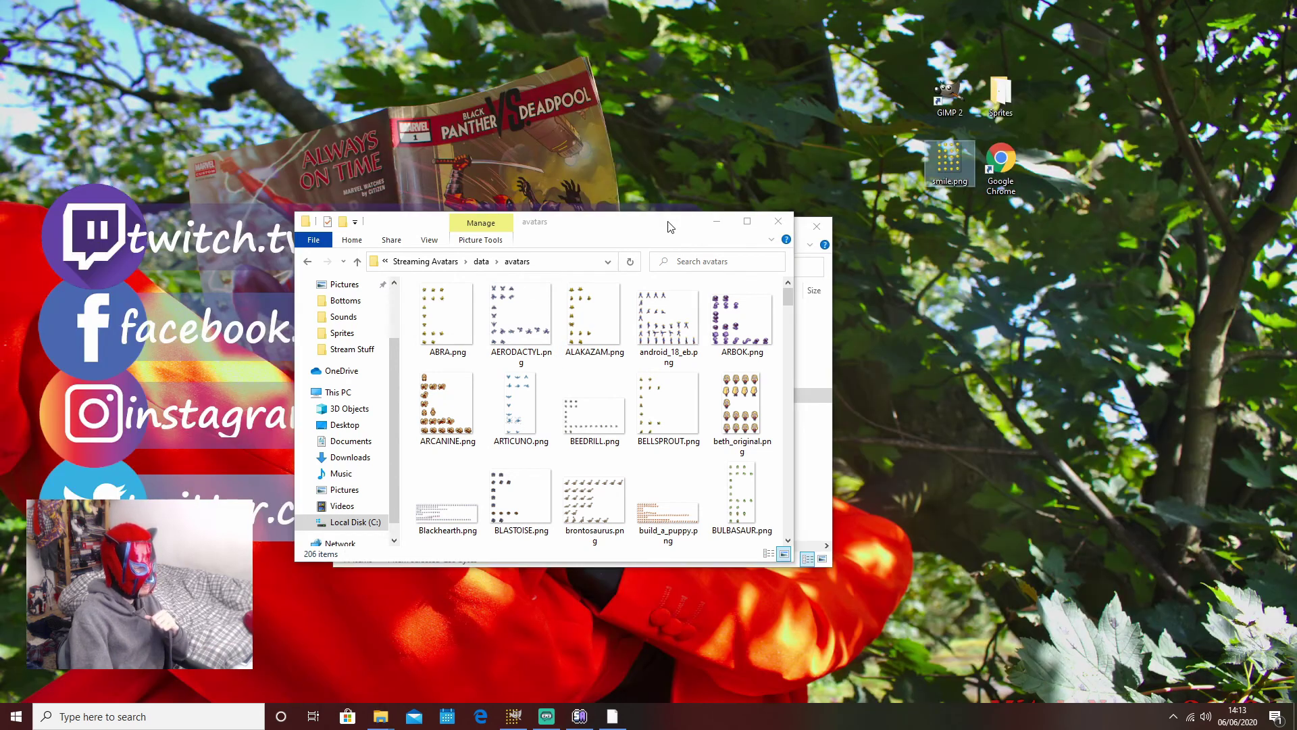
{"action": "left_click_drag", "start_coordinate": [668, 226], "coordinate": [536, 197]}
{"action": "left_click_drag", "start_coordinate": [717, 238], "coordinate": [803, 296]}
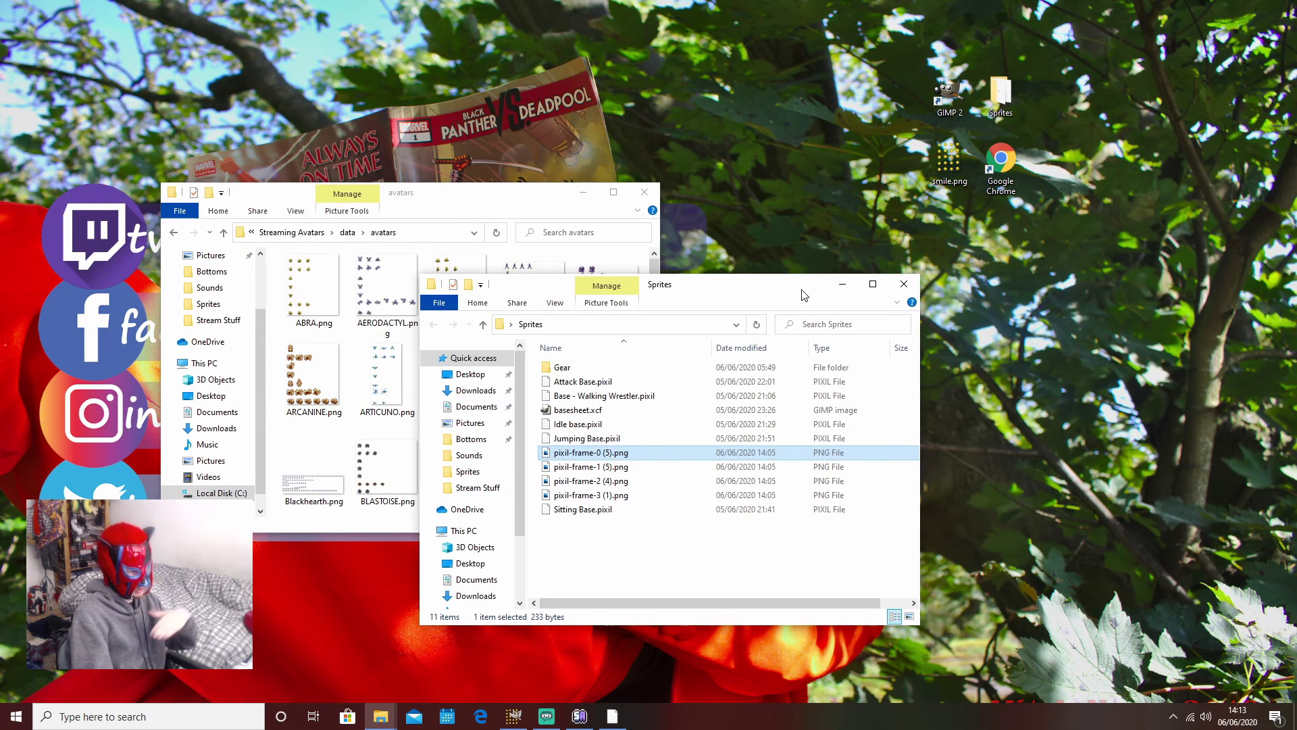
{"action": "left_click", "coordinate": [842, 284]}
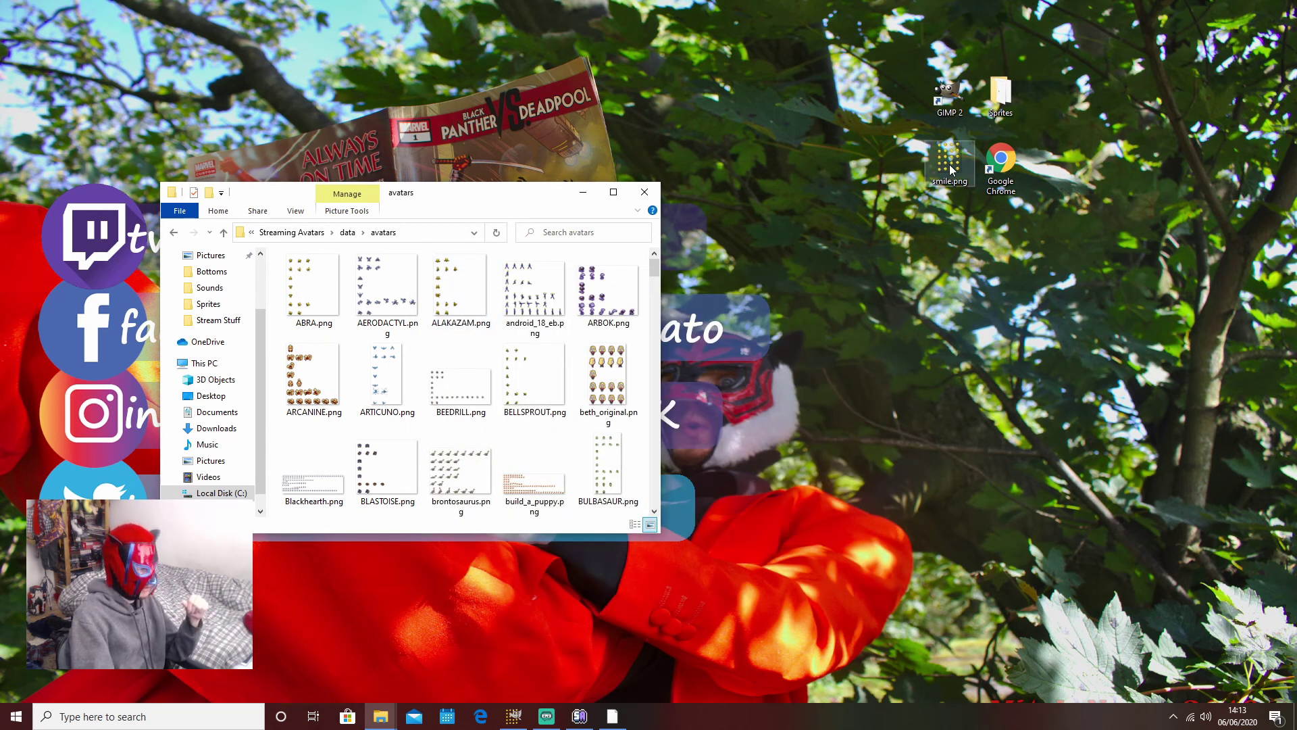
{"action": "left_click_drag", "start_coordinate": [951, 169], "coordinate": [490, 373]}
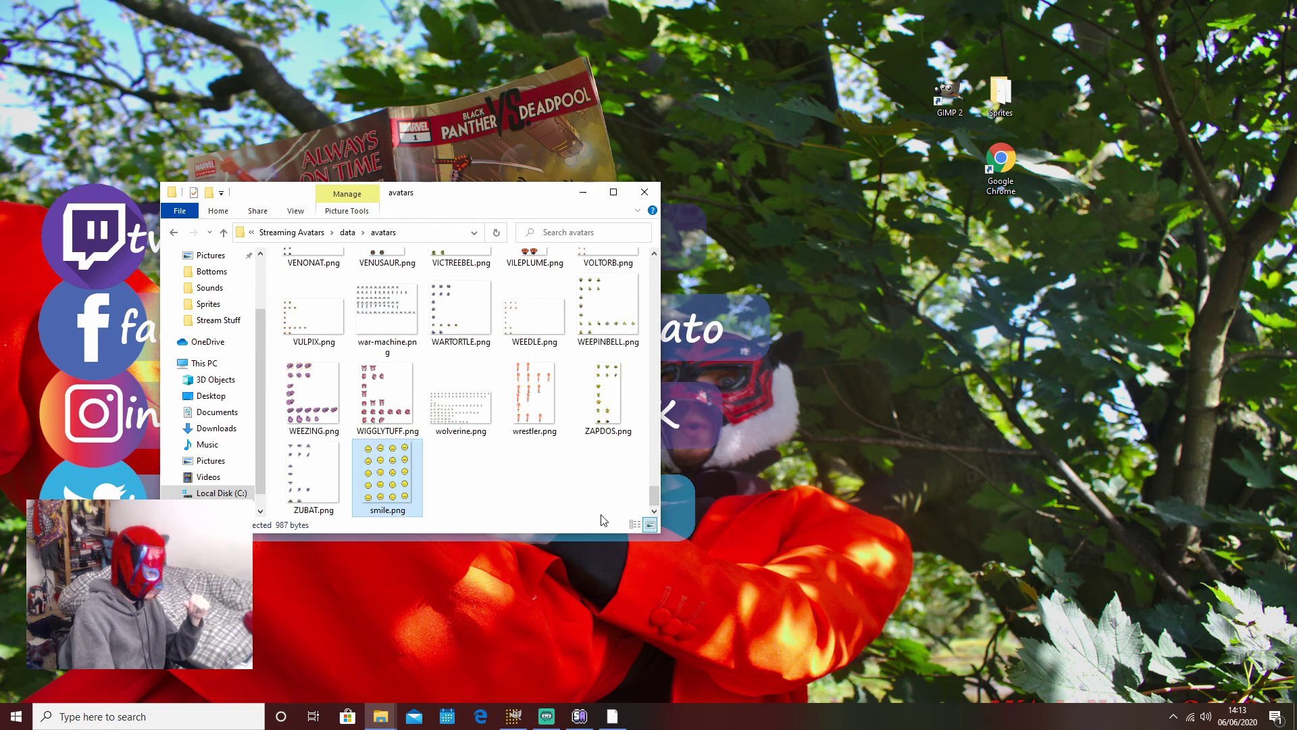
{"action": "left_click", "coordinate": [505, 499]}
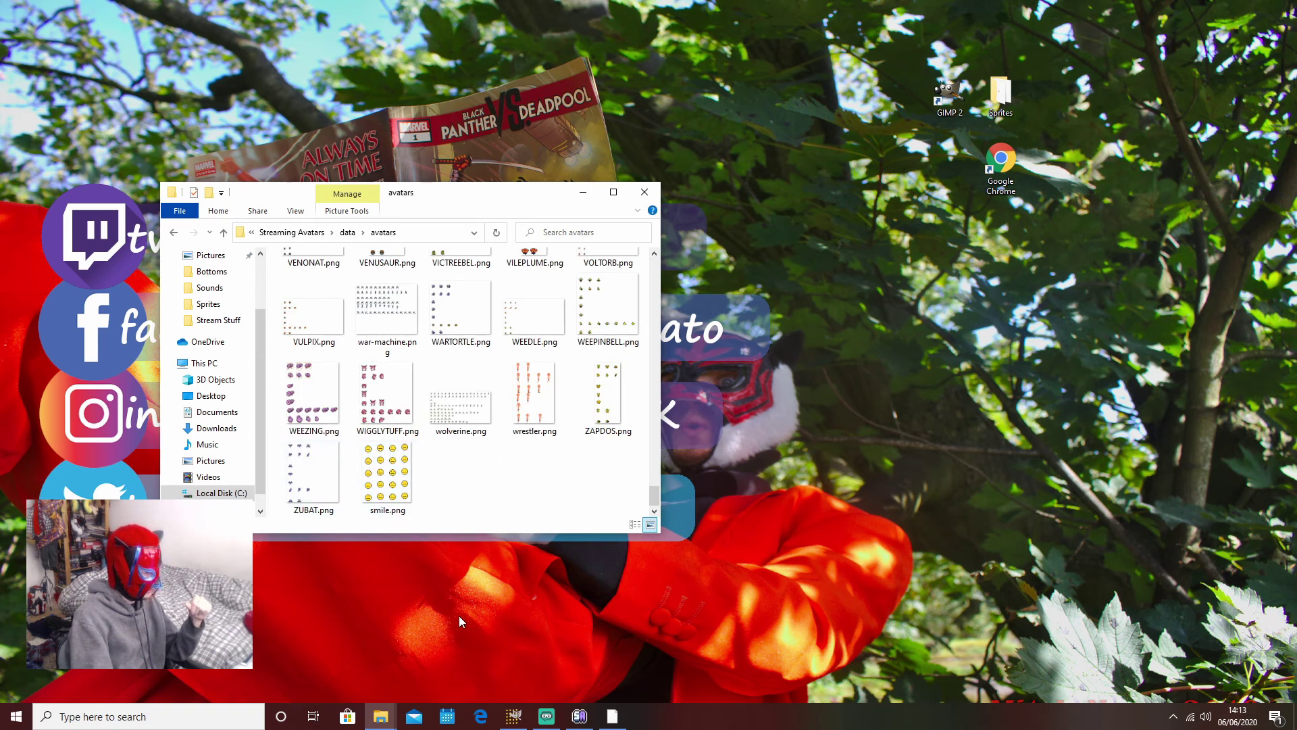
{"action": "left_click", "coordinate": [645, 195]}
Step: Restart Streaming Avatars and open its Avatars & Gears settings
{"action": "left_click", "coordinate": [579, 717]}
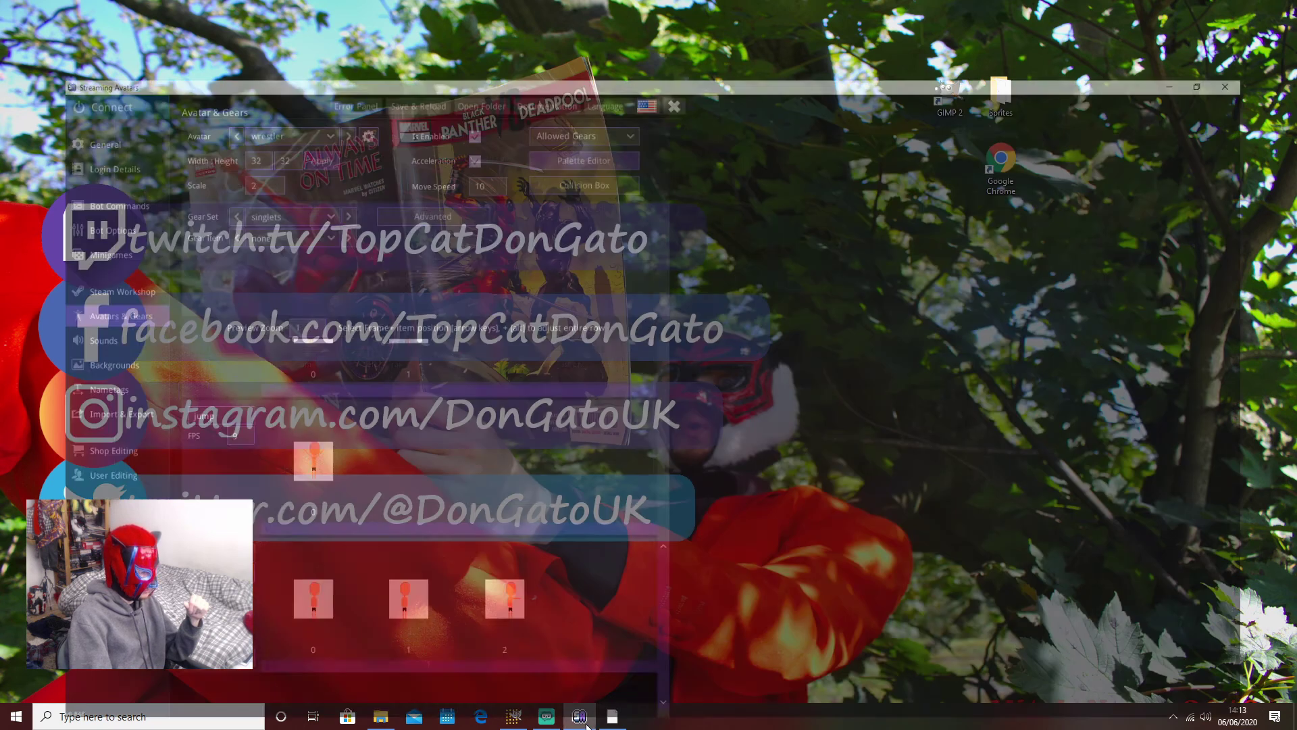
{"action": "scroll", "coordinate": [408, 350], "scroll_direction": "up", "scroll_amount": 2}
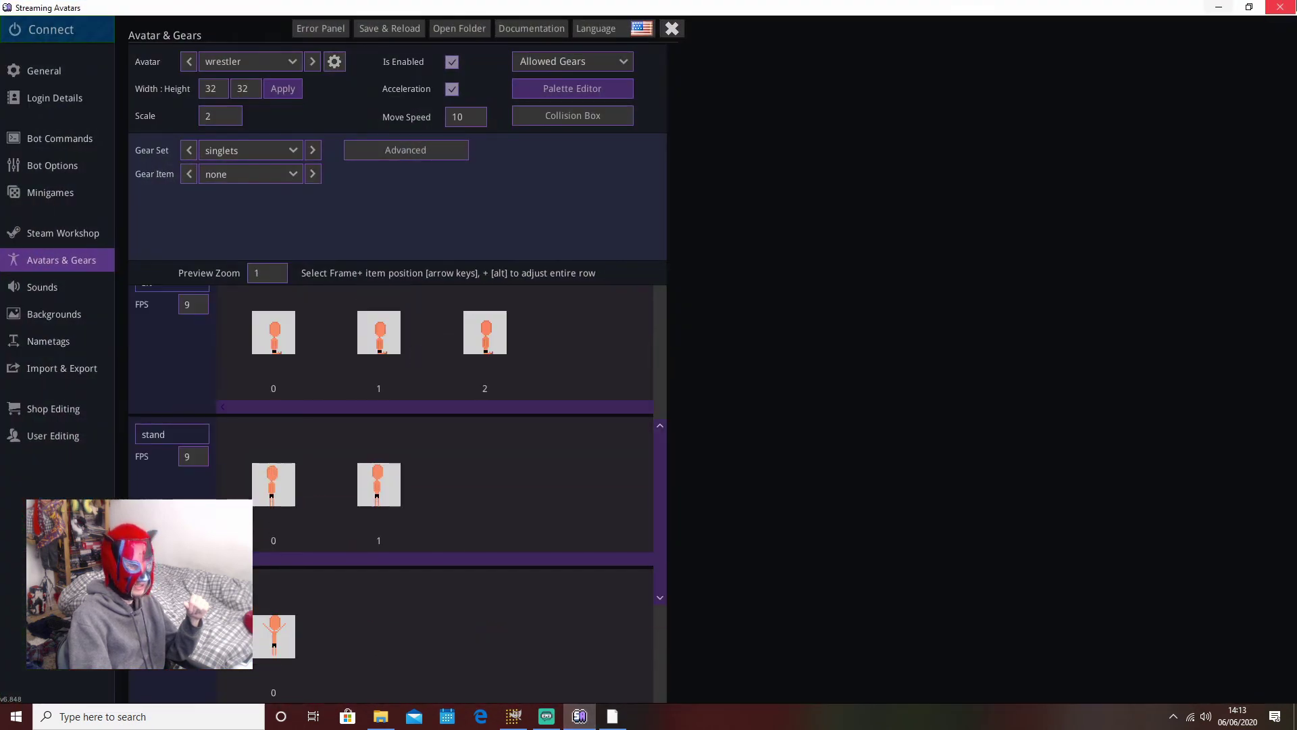
{"action": "left_click", "coordinate": [1283, 8]}
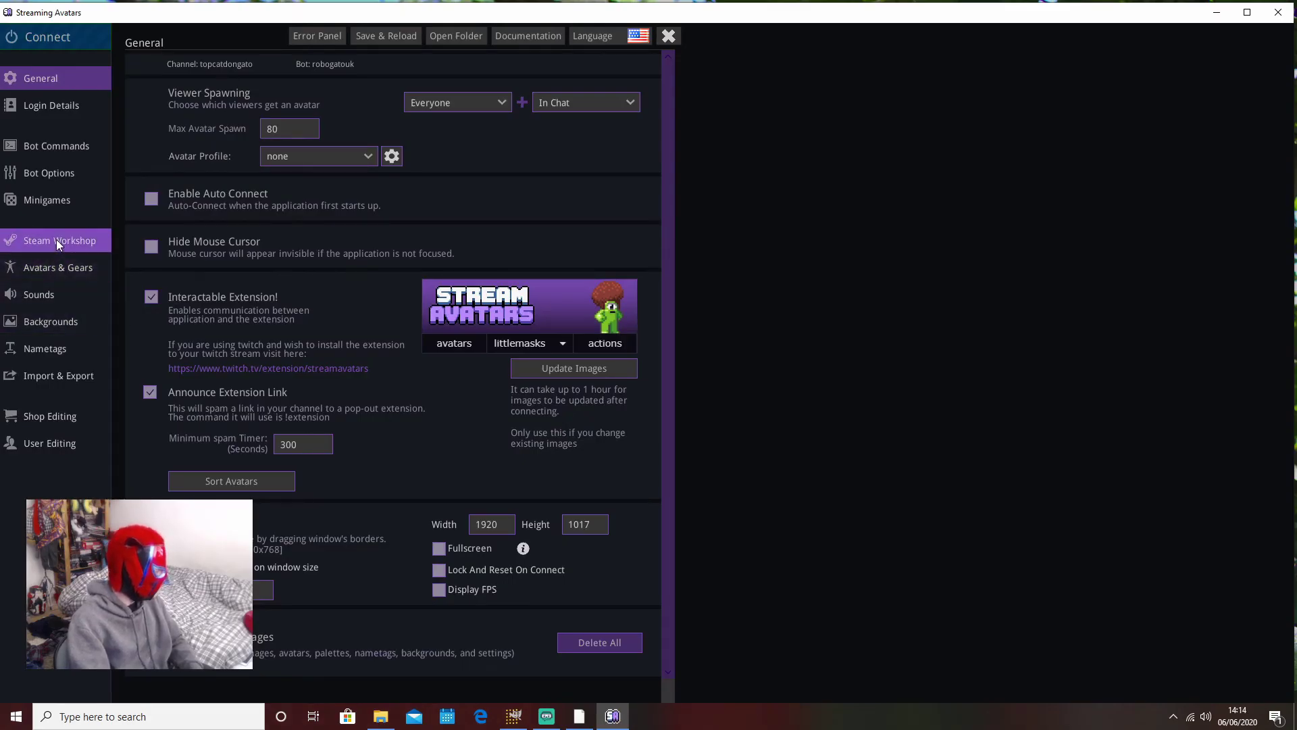
{"action": "left_click", "coordinate": [52, 267]}
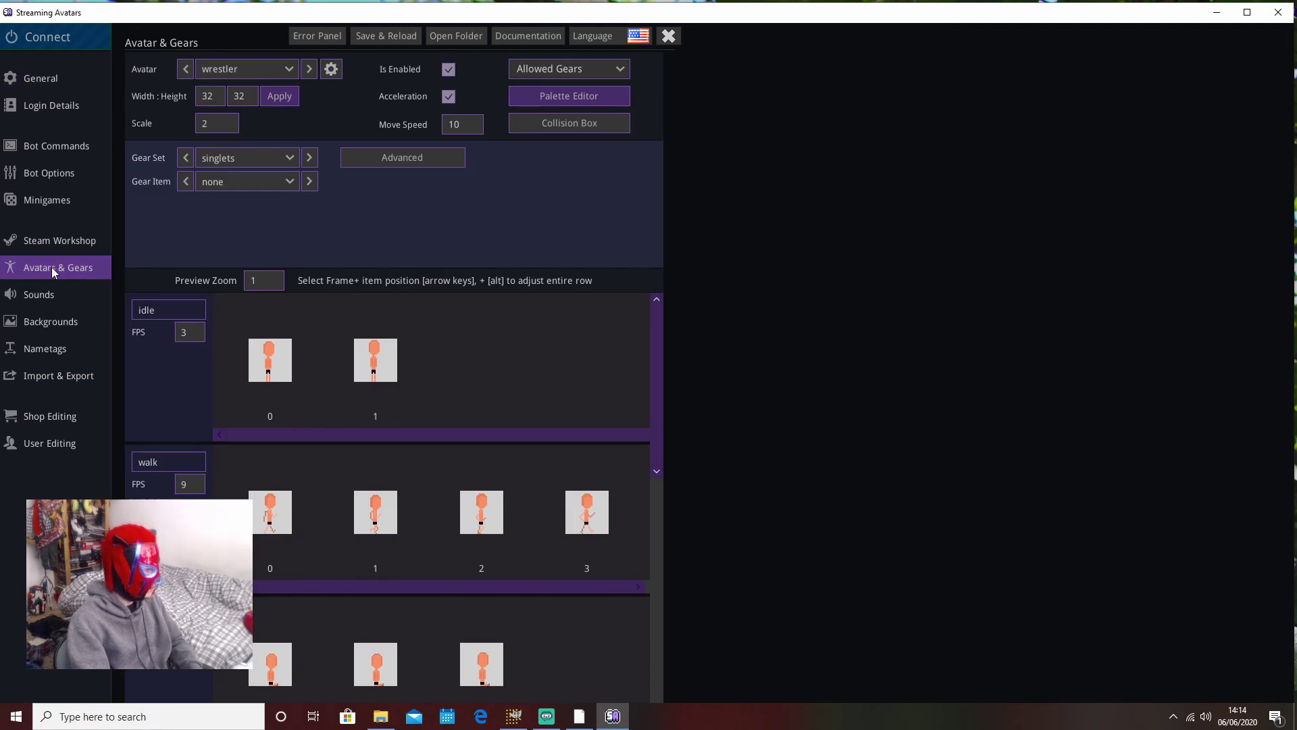
Step: Search the avatar list for "smi" and select the smile avatar
{"action": "left_click", "coordinate": [287, 70]}
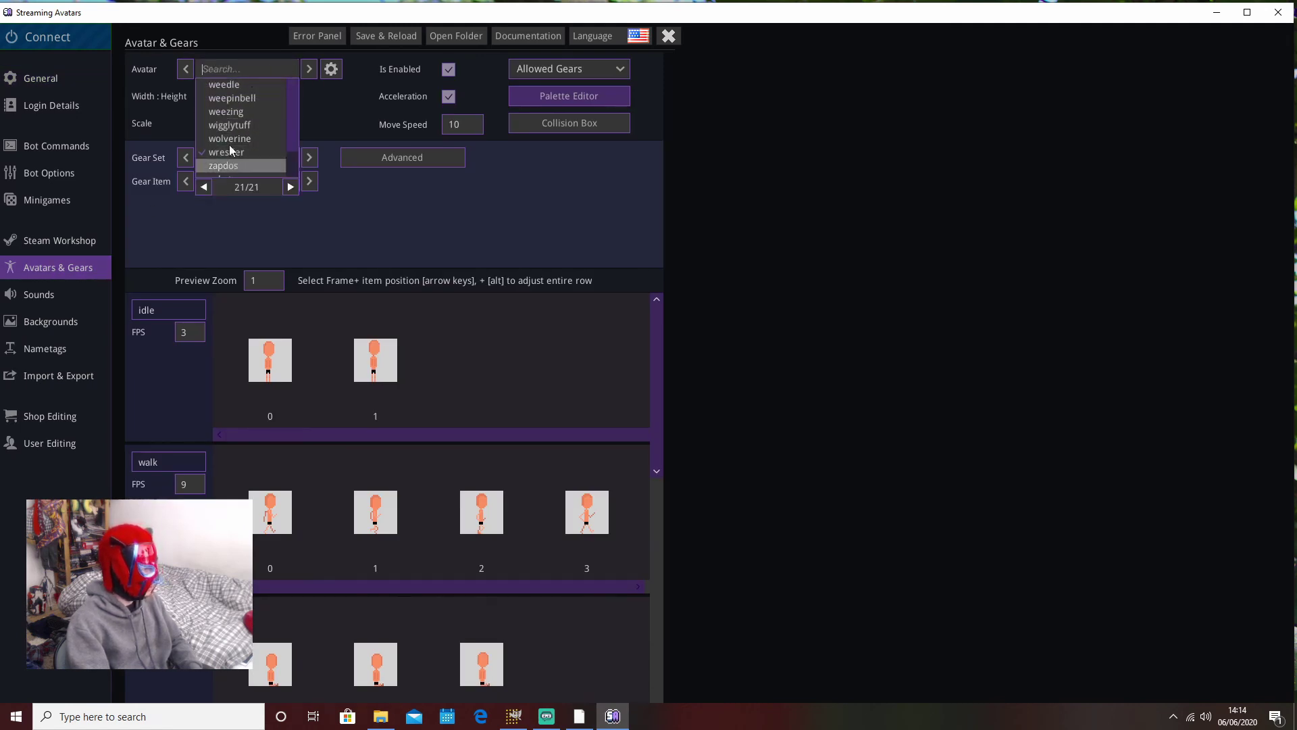
{"action": "type", "text": "smi"}
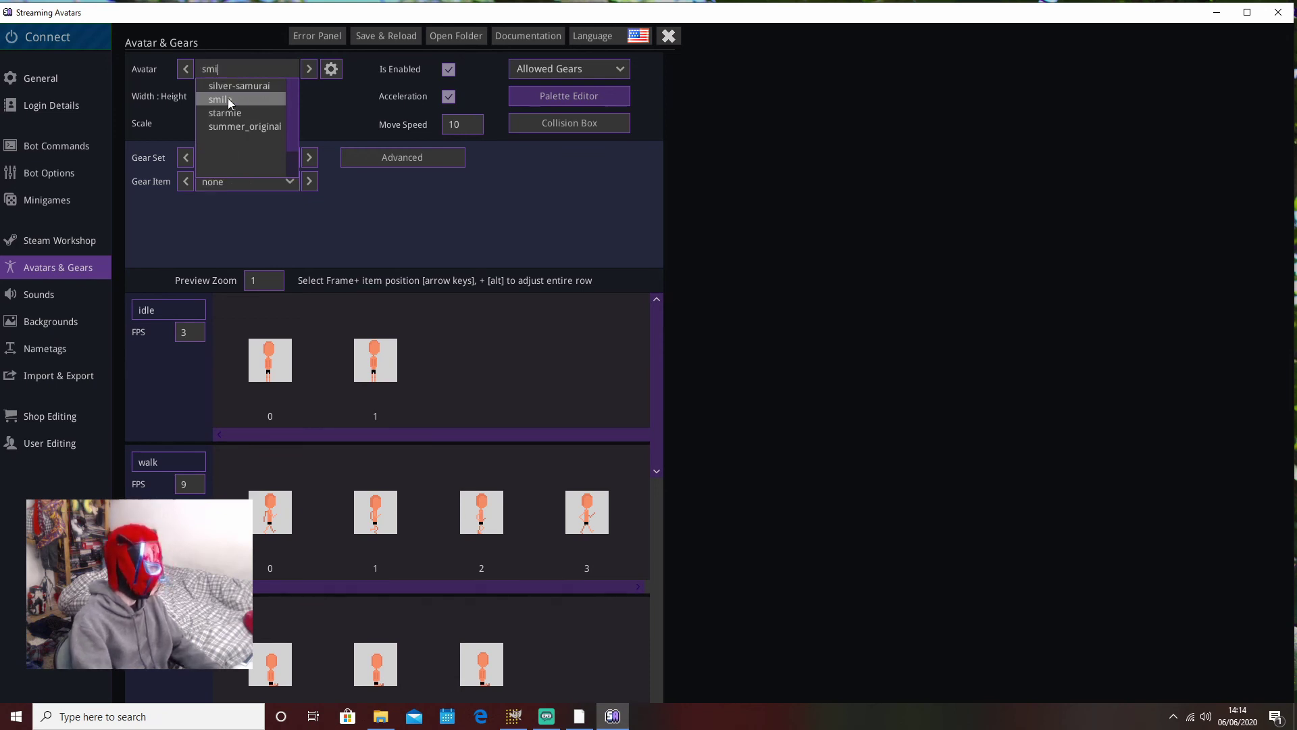
{"action": "left_click", "coordinate": [226, 100]}
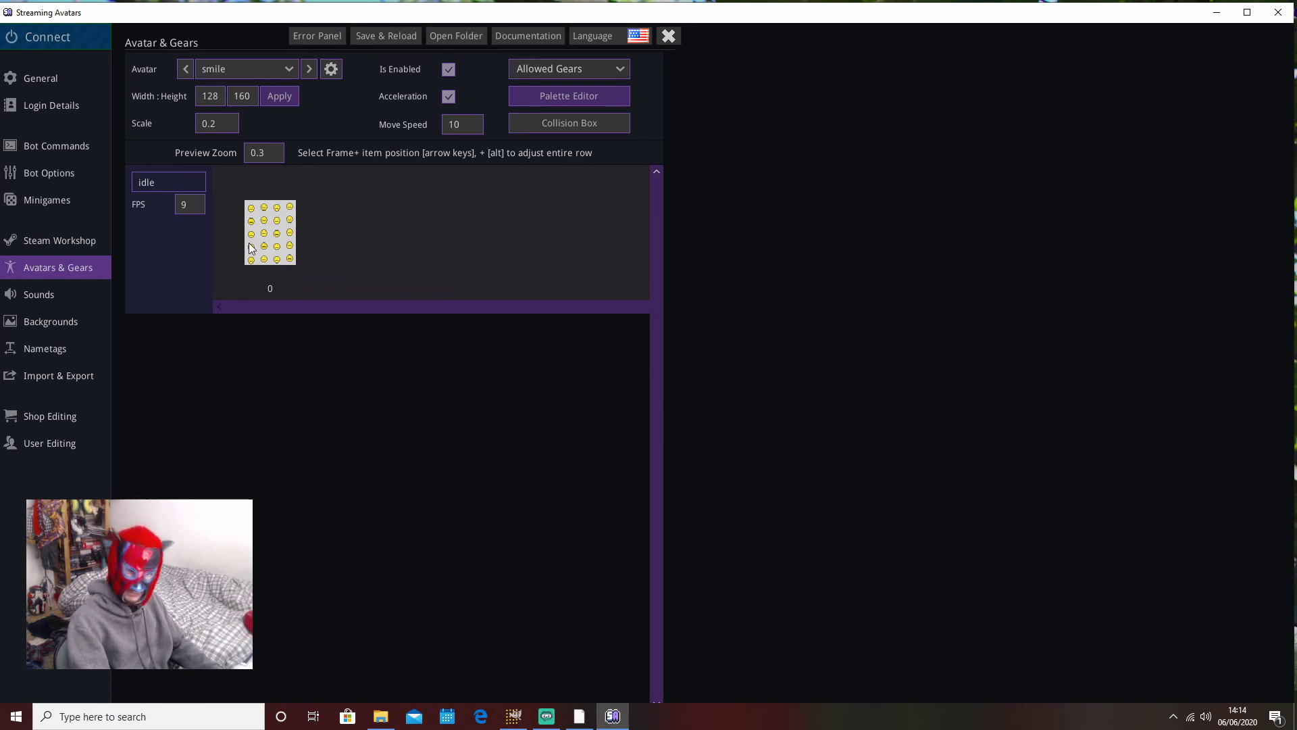
Step: Set the smile avatar's frame width and height to 32 by 32 and apply the new frame size
{"action": "left_click", "coordinate": [219, 125]}
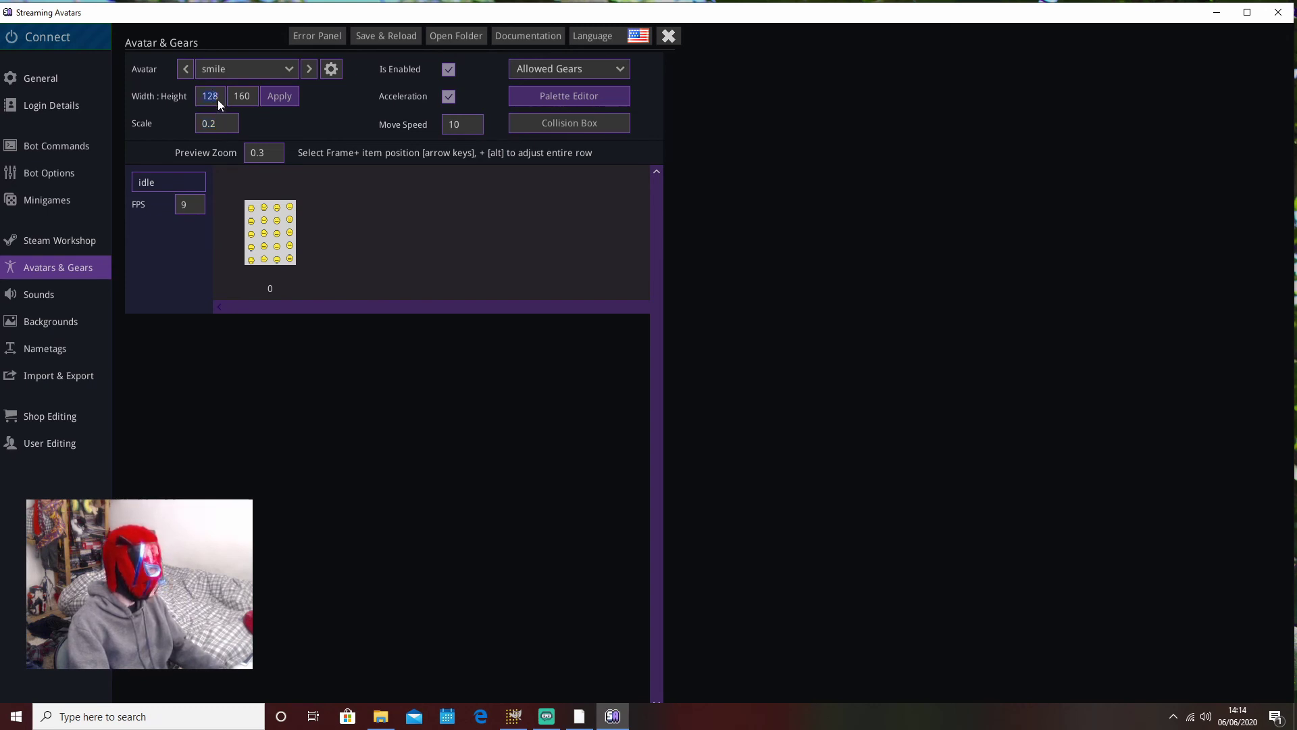
{"action": "type", "text": "32"}
{"action": "left_click", "coordinate": [249, 97]}
{"action": "type", "text": "32"}
{"action": "left_click", "coordinate": [276, 101]}
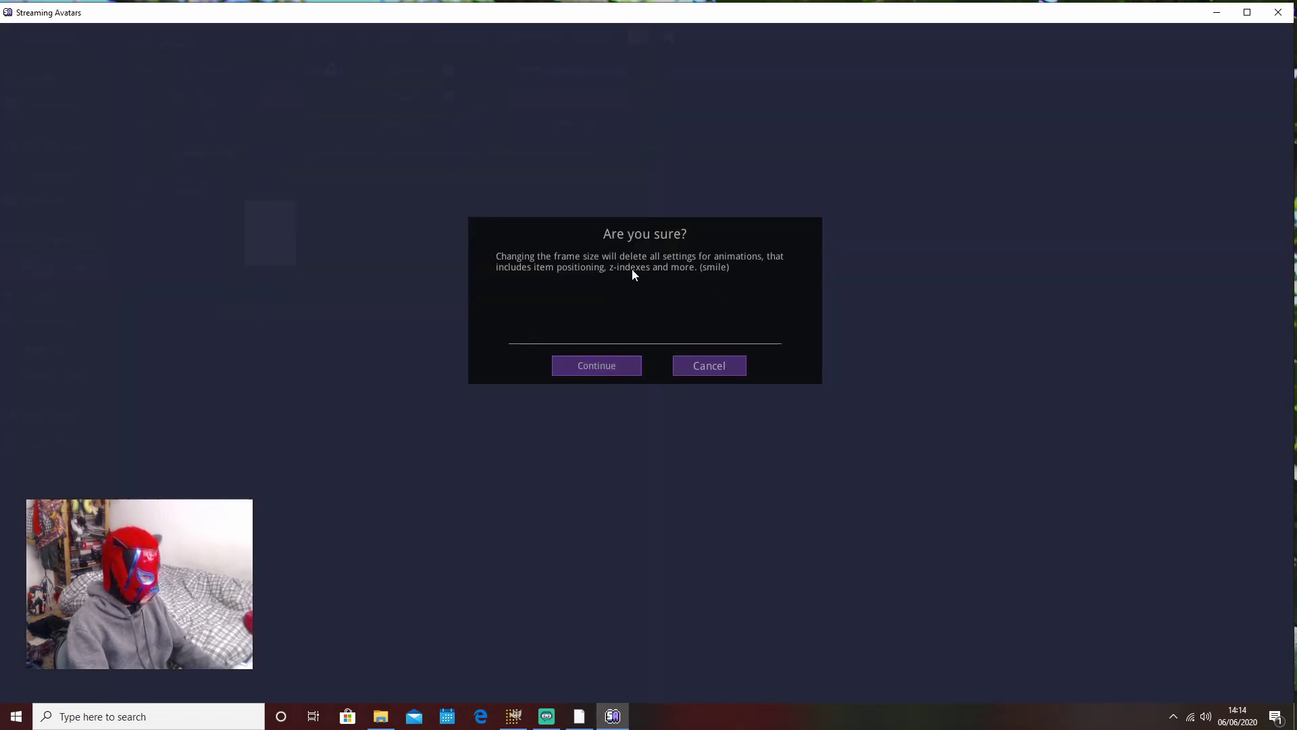
{"action": "left_click", "coordinate": [611, 369]}
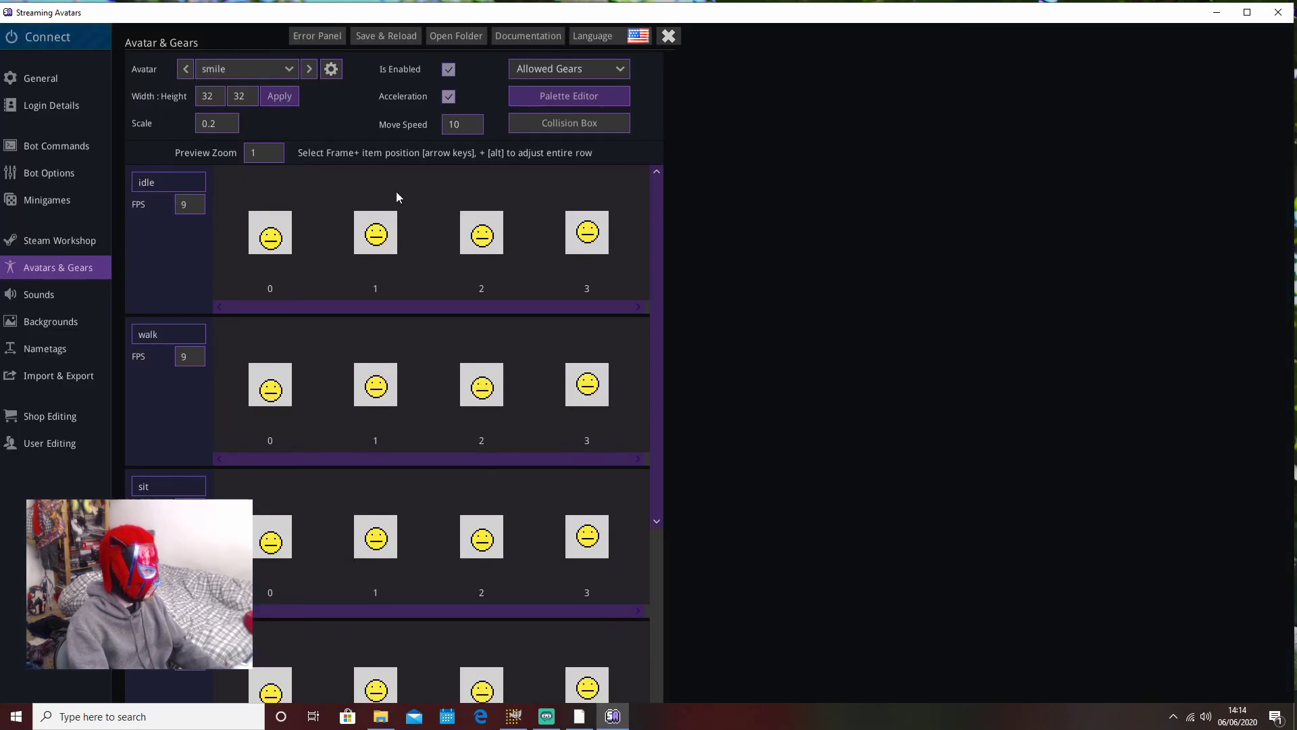
Step: Review the smile avatar's animation rows, from idle, walk and sit through stand to the last row
{"action": "scroll", "coordinate": [581, 355], "scroll_direction": "down", "scroll_amount": 4}
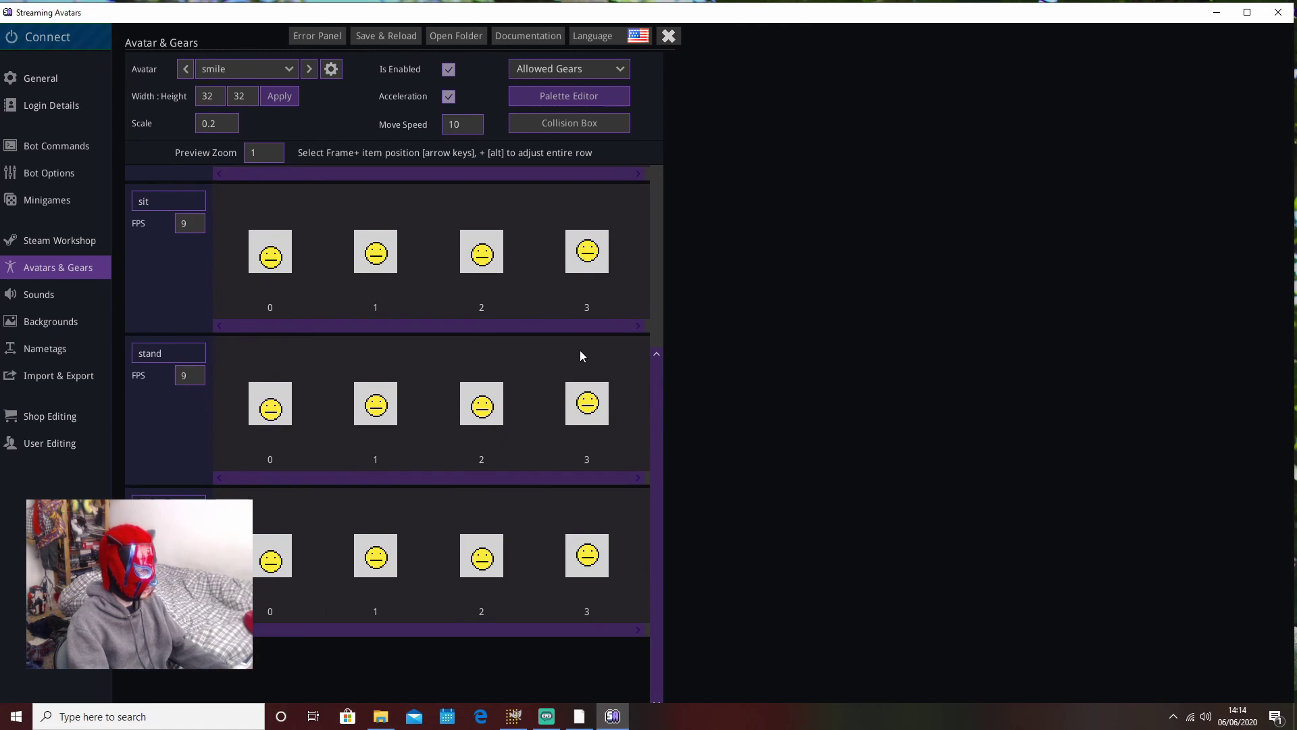
{"action": "scroll", "coordinate": [552, 435], "scroll_direction": "up", "scroll_amount": 4}
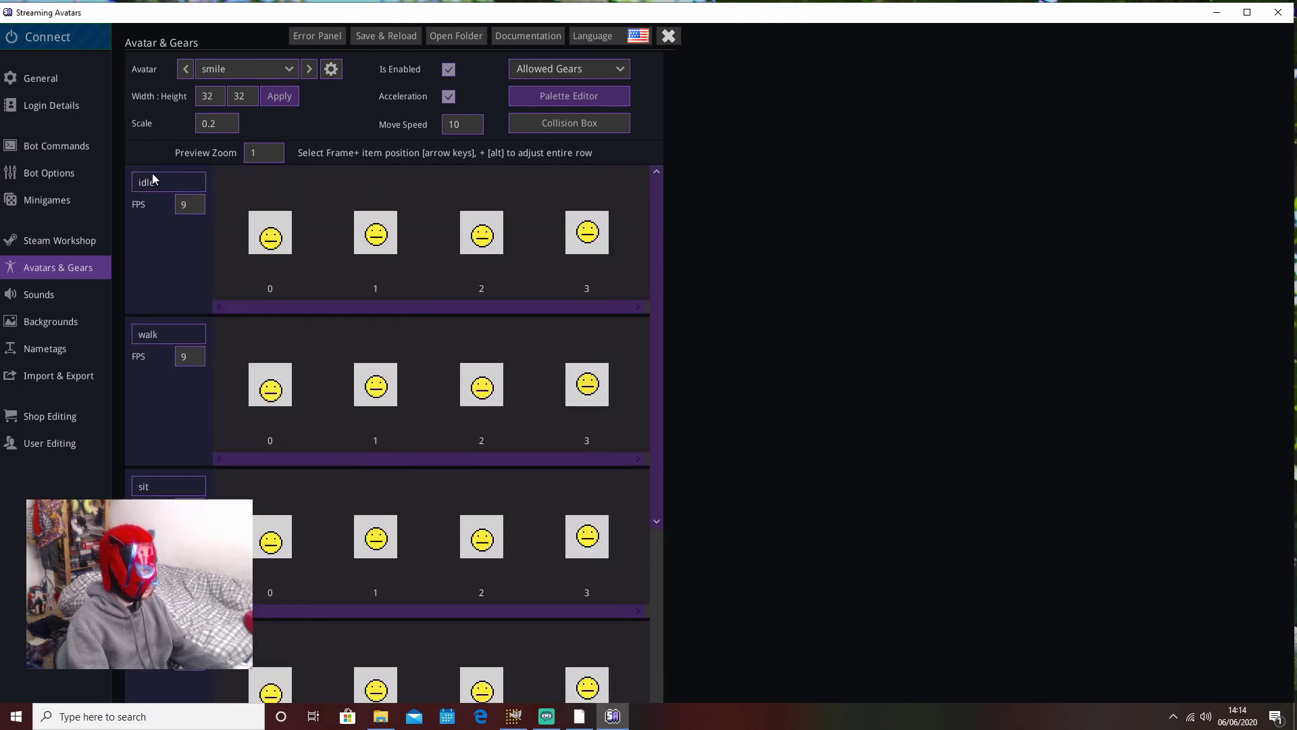
{"action": "scroll", "coordinate": [582, 583], "scroll_direction": "down", "scroll_amount": 4}
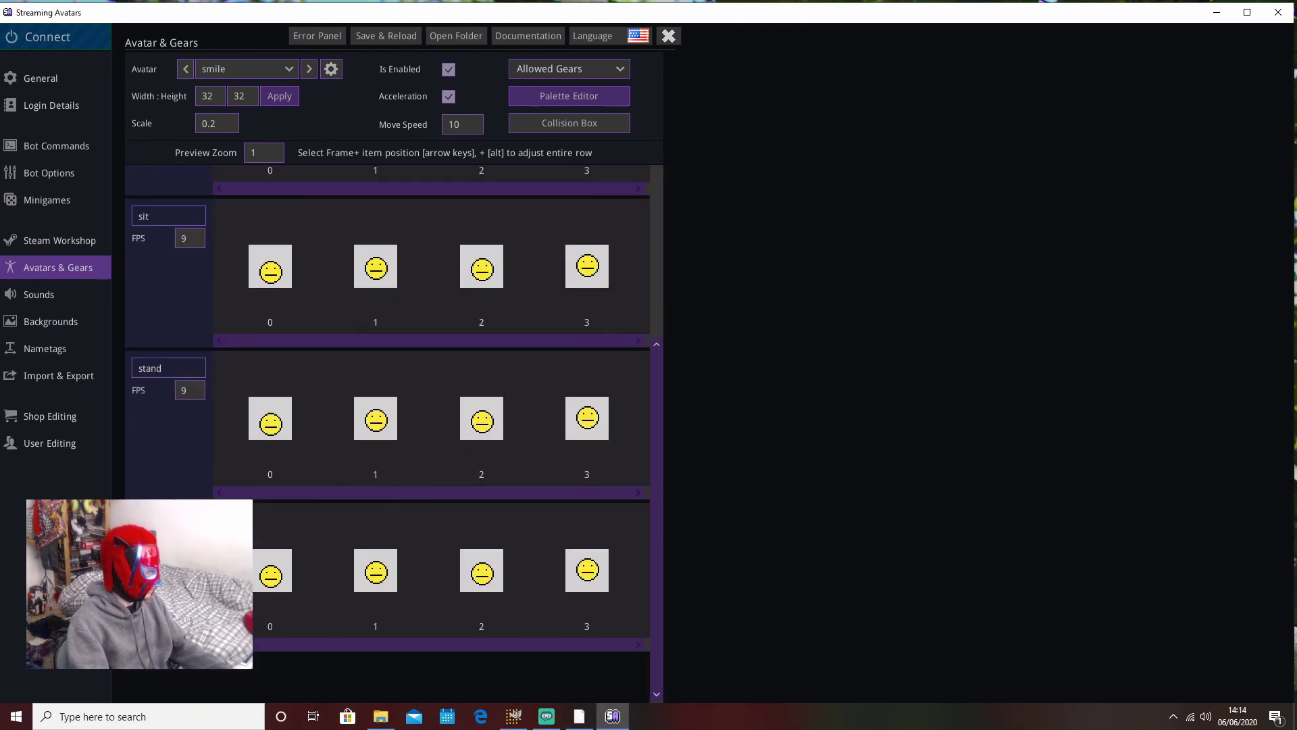
{"action": "scroll", "coordinate": [545, 460], "scroll_direction": "up", "scroll_amount": 1}
{"action": "scroll", "coordinate": [544, 459], "scroll_direction": "down", "scroll_amount": 1}
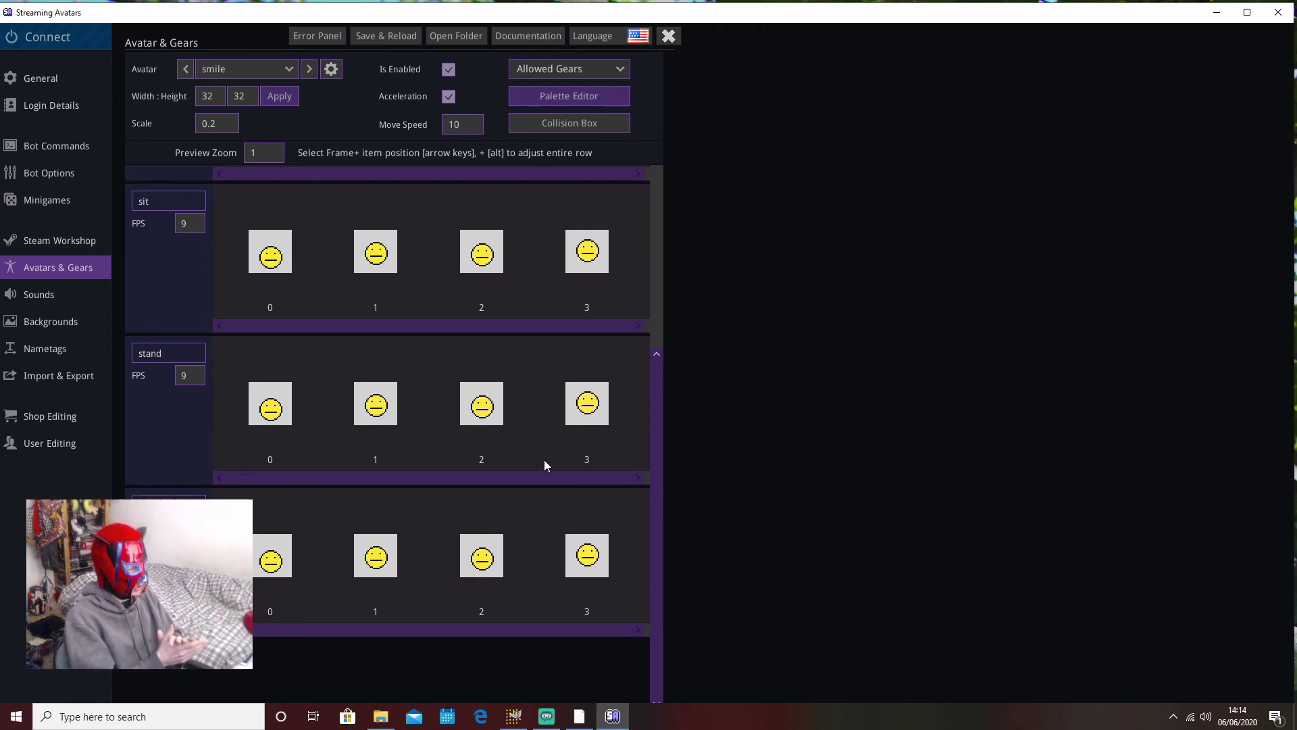
{"action": "scroll", "coordinate": [426, 459], "scroll_direction": "up", "scroll_amount": 5}
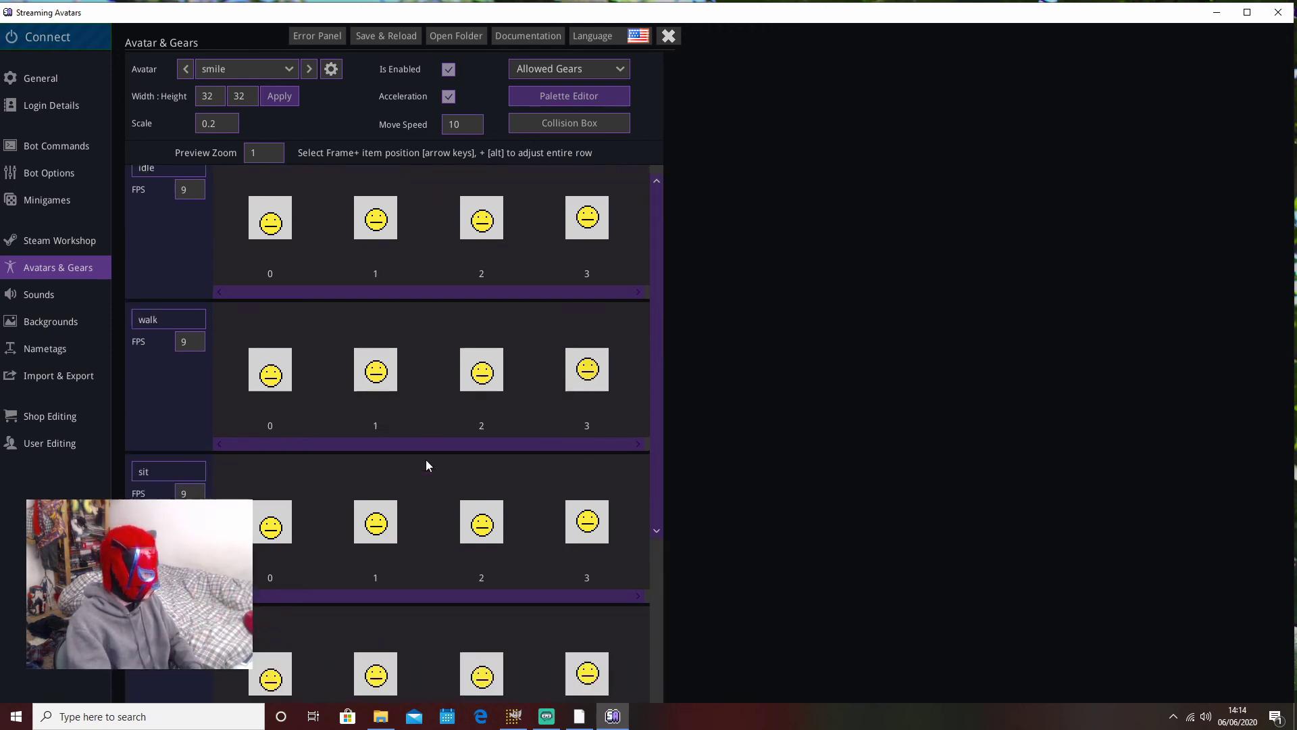
Step: Switch to Pixilart, move the face about 6 pixels down and back up on the canvas, and return to Streaming Avatars
{"action": "left_click", "coordinate": [580, 716]}
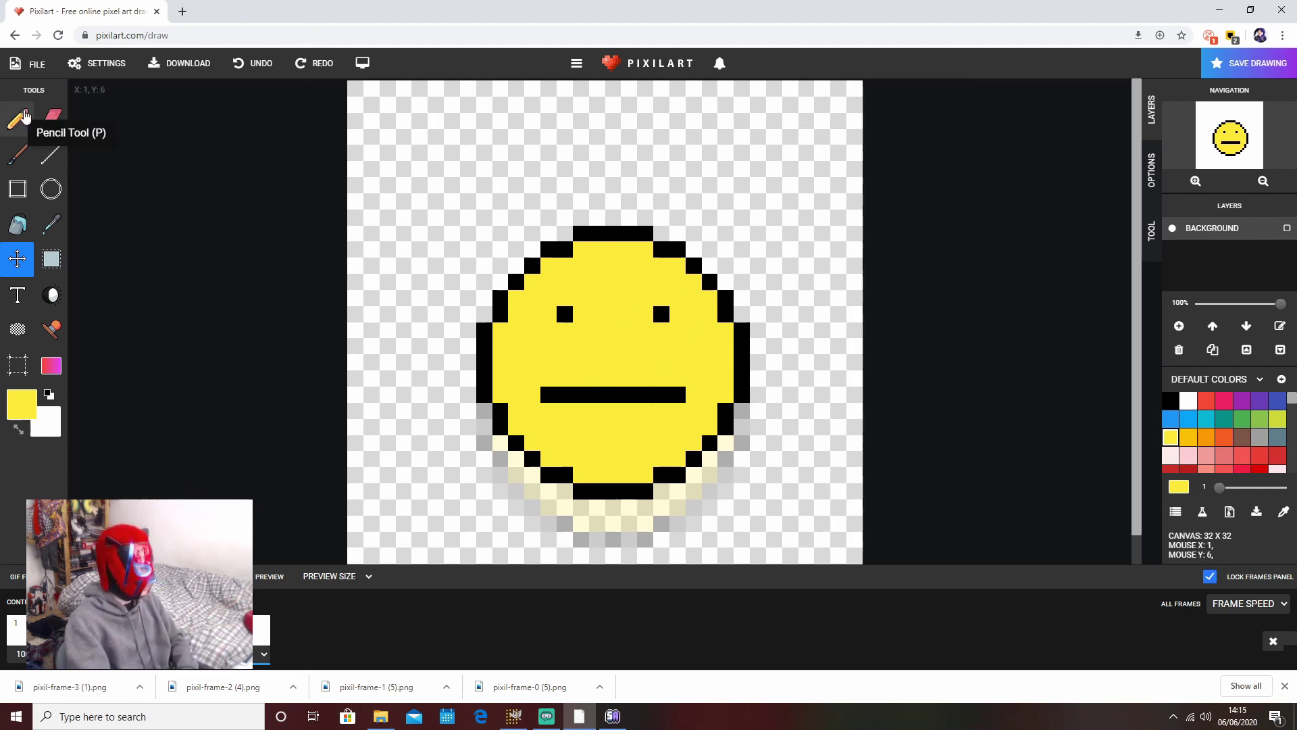
{"action": "left_click_drag", "start_coordinate": [586, 283], "coordinate": [578, 384]}
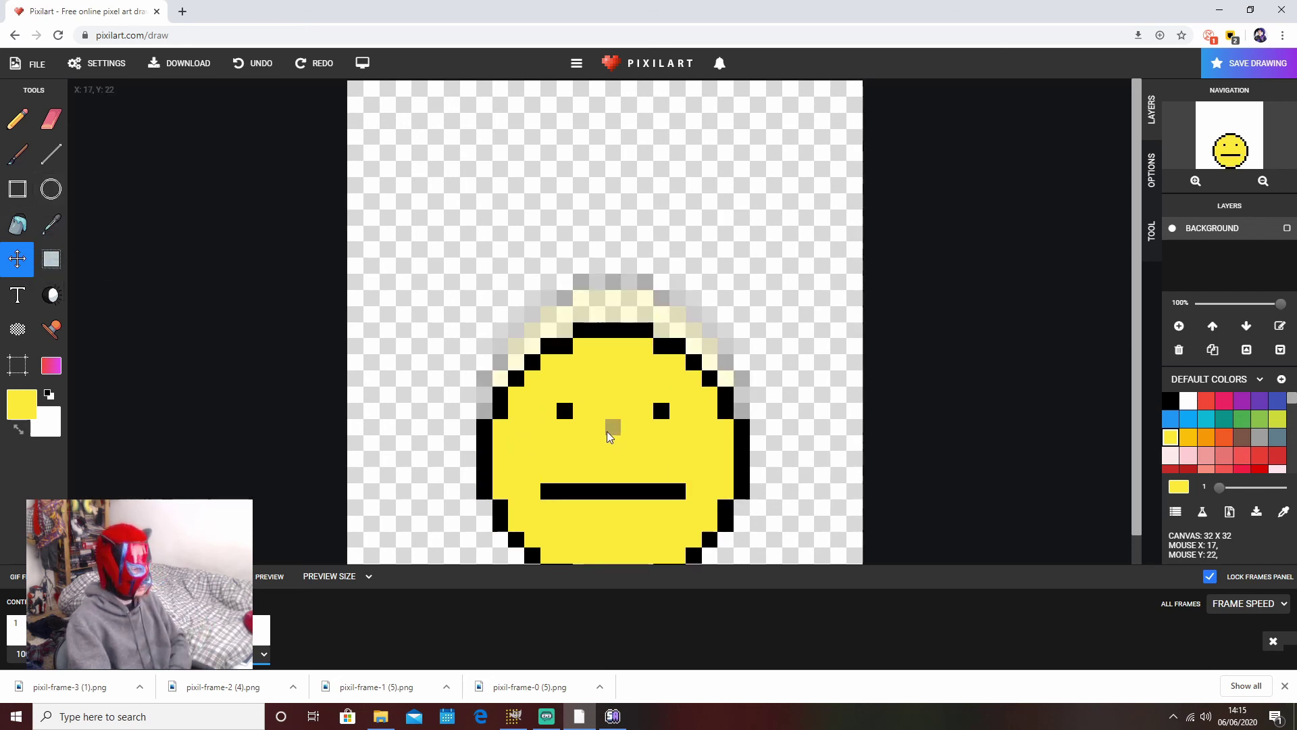
{"action": "left_click_drag", "start_coordinate": [607, 431], "coordinate": [594, 335]}
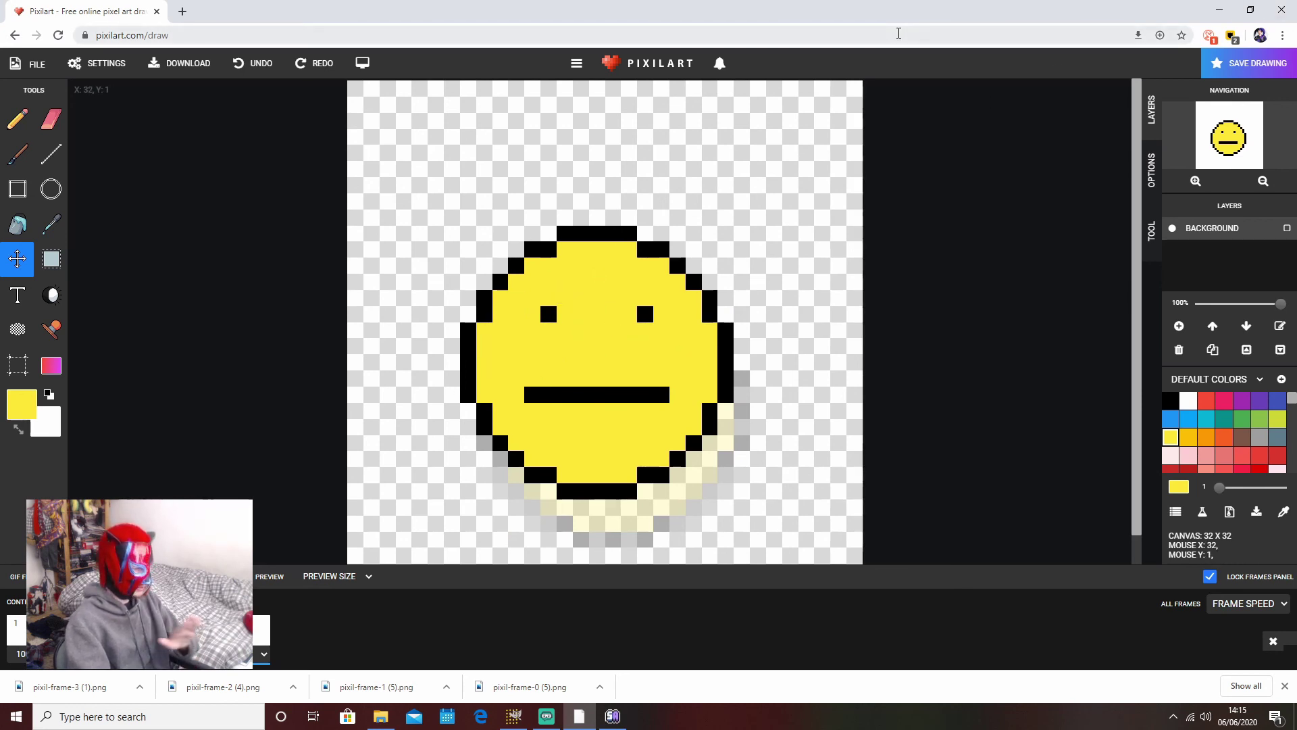
{"action": "left_click_drag", "start_coordinate": [594, 355], "coordinate": [599, 365]}
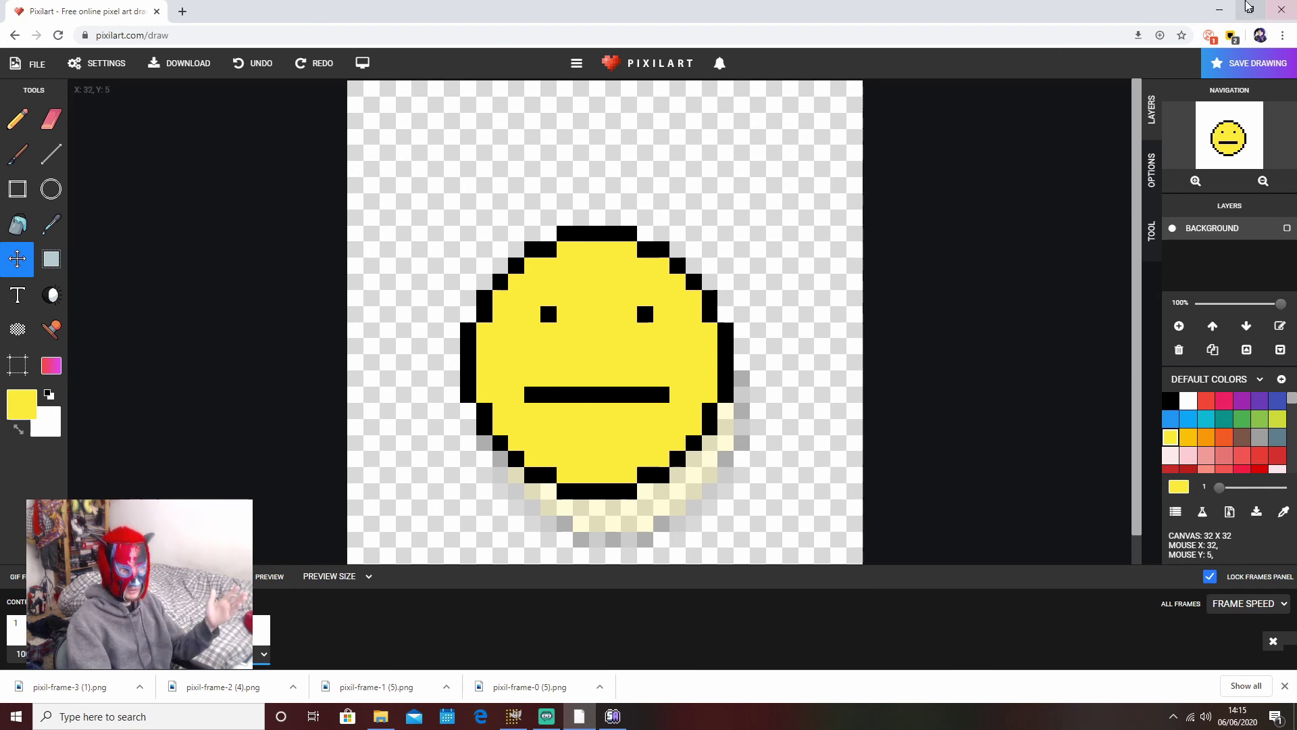
{"action": "left_click", "coordinate": [1225, 10]}
Step: Look over the smile avatar's animation rows and enlarge their frames with a preview zoom of 2
{"action": "scroll", "coordinate": [370, 433], "scroll_direction": "down", "scroll_amount": 3}
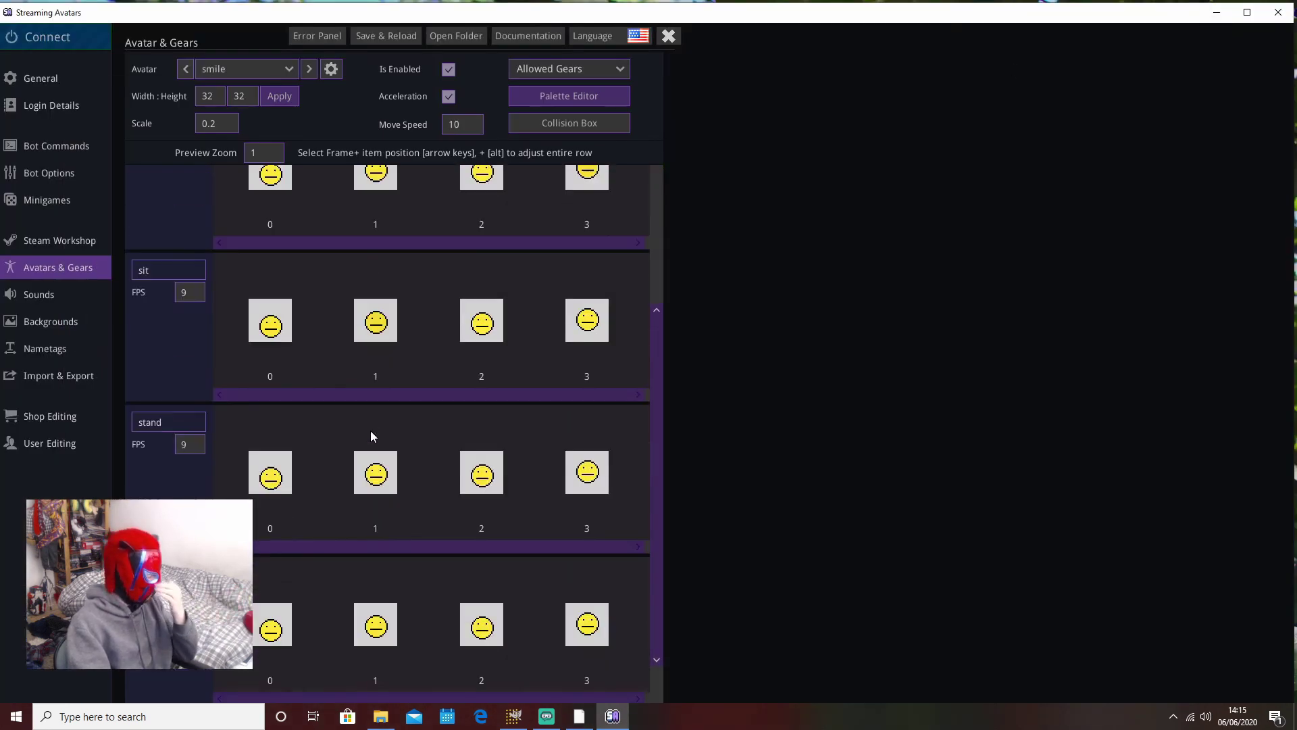
{"action": "scroll", "coordinate": [370, 436], "scroll_direction": "up", "scroll_amount": 3}
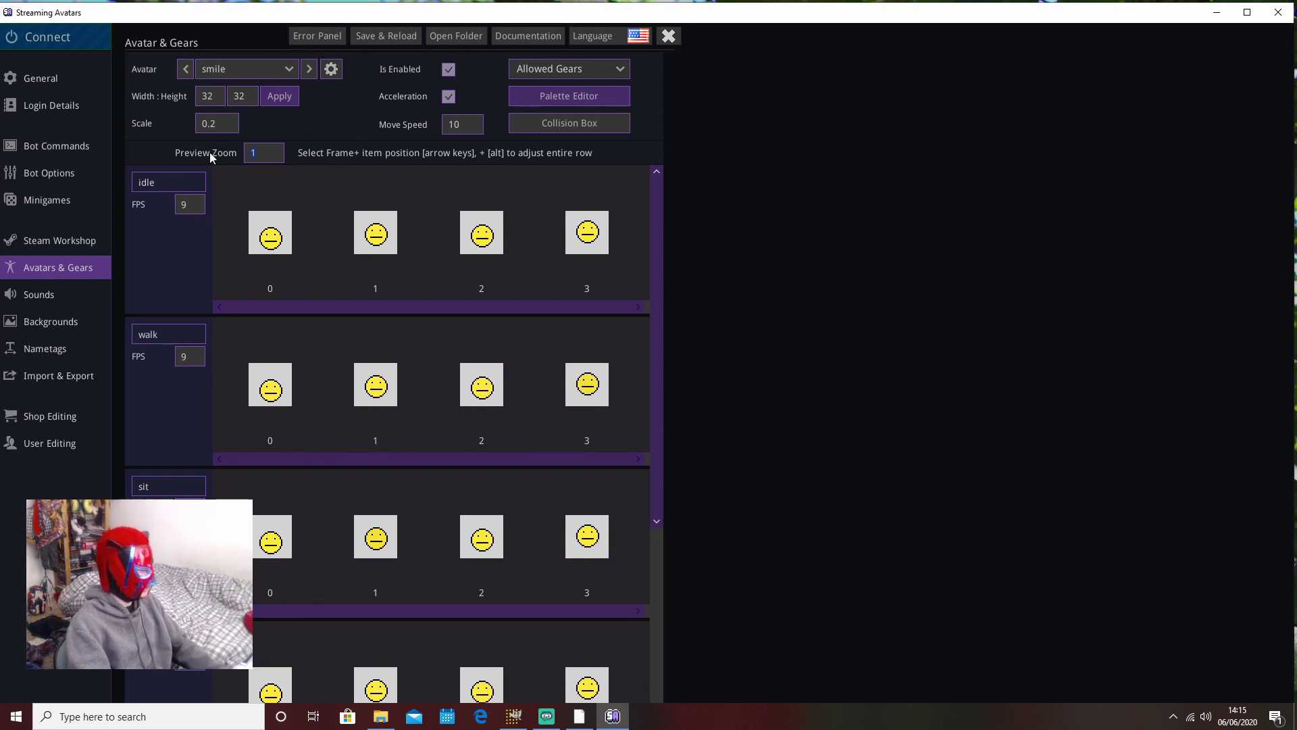
{"action": "type", "text": "2"}
{"action": "key", "text": "Return"}
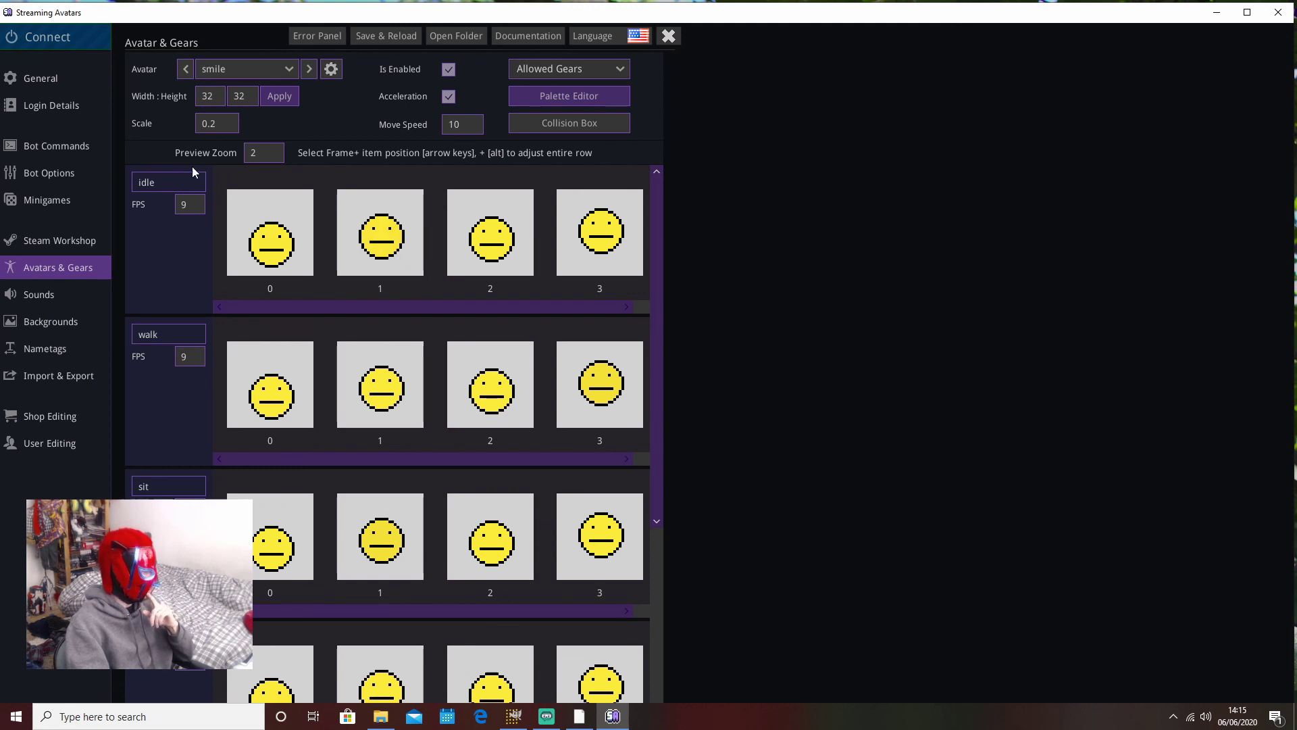
Step: Try a scale of 1 for the smile avatar and settle on a scale of 2
{"action": "left_click", "coordinate": [226, 123]}
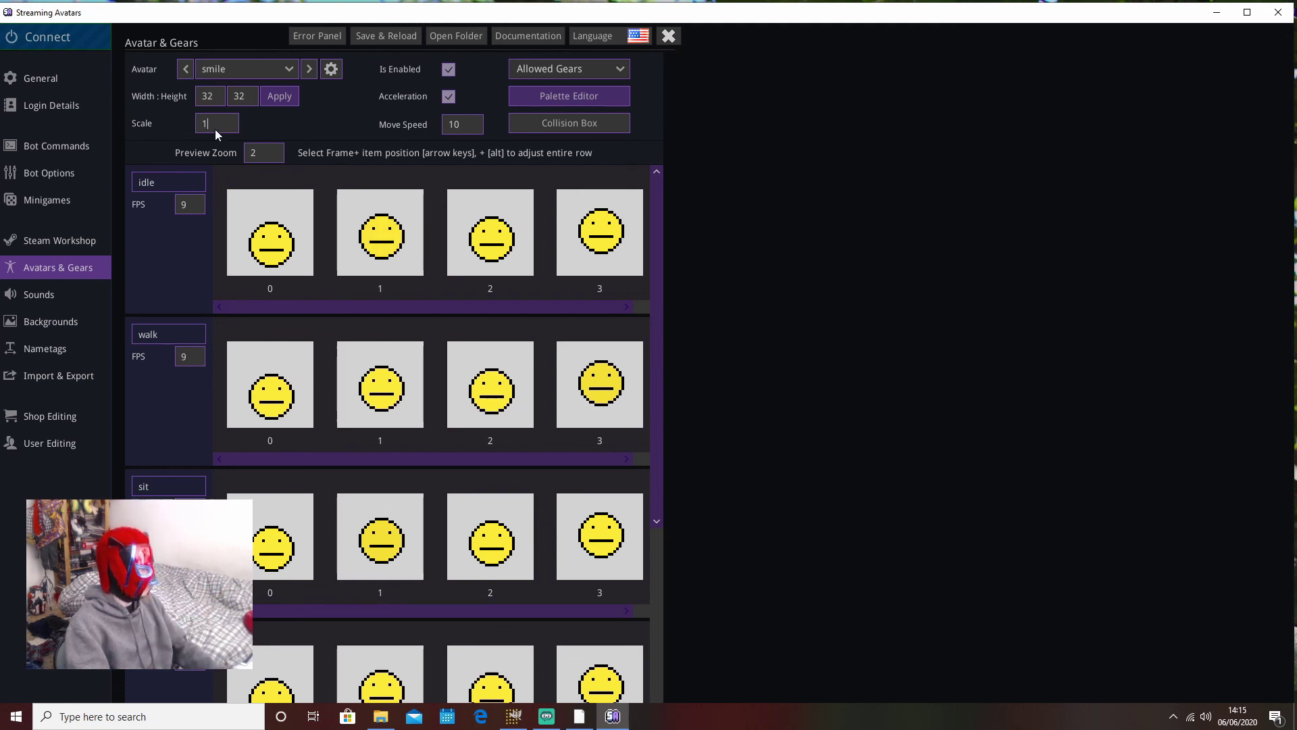
{"action": "type", "text": "1"}
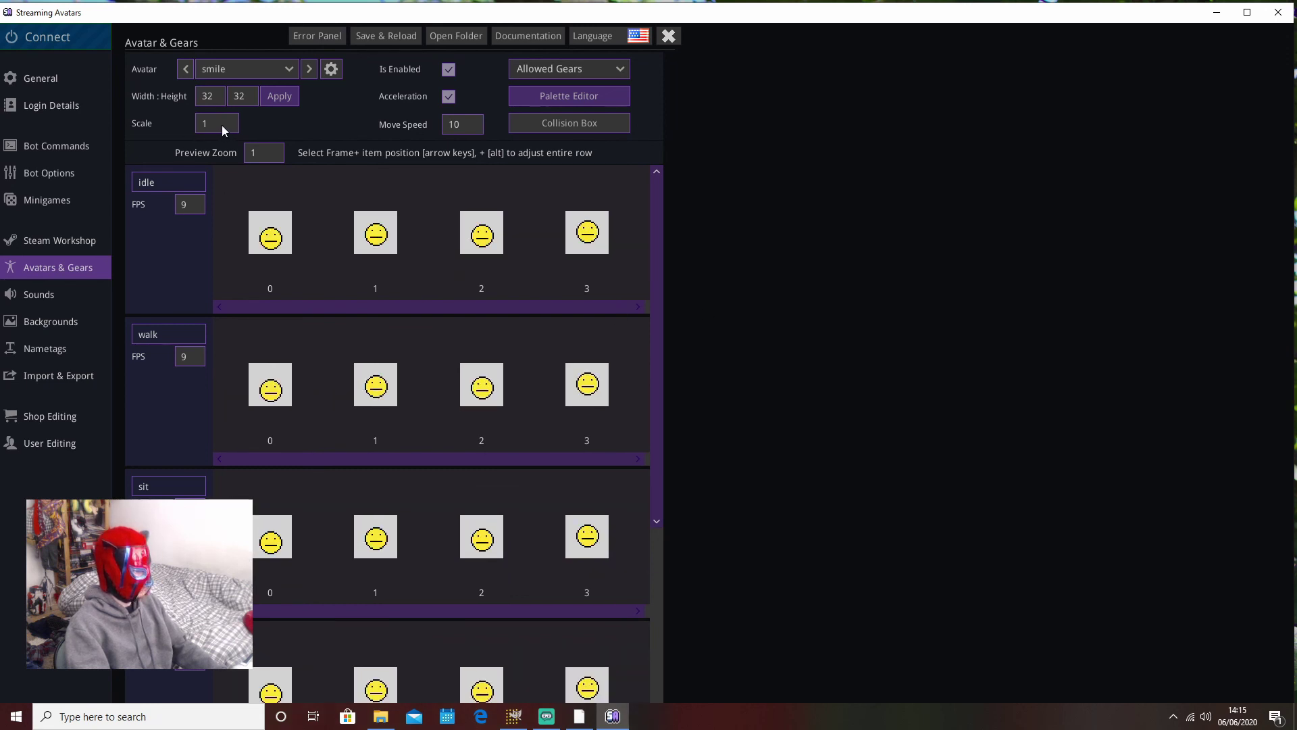
{"action": "key", "text": "BackSpace"}
{"action": "type", "text": "2"}
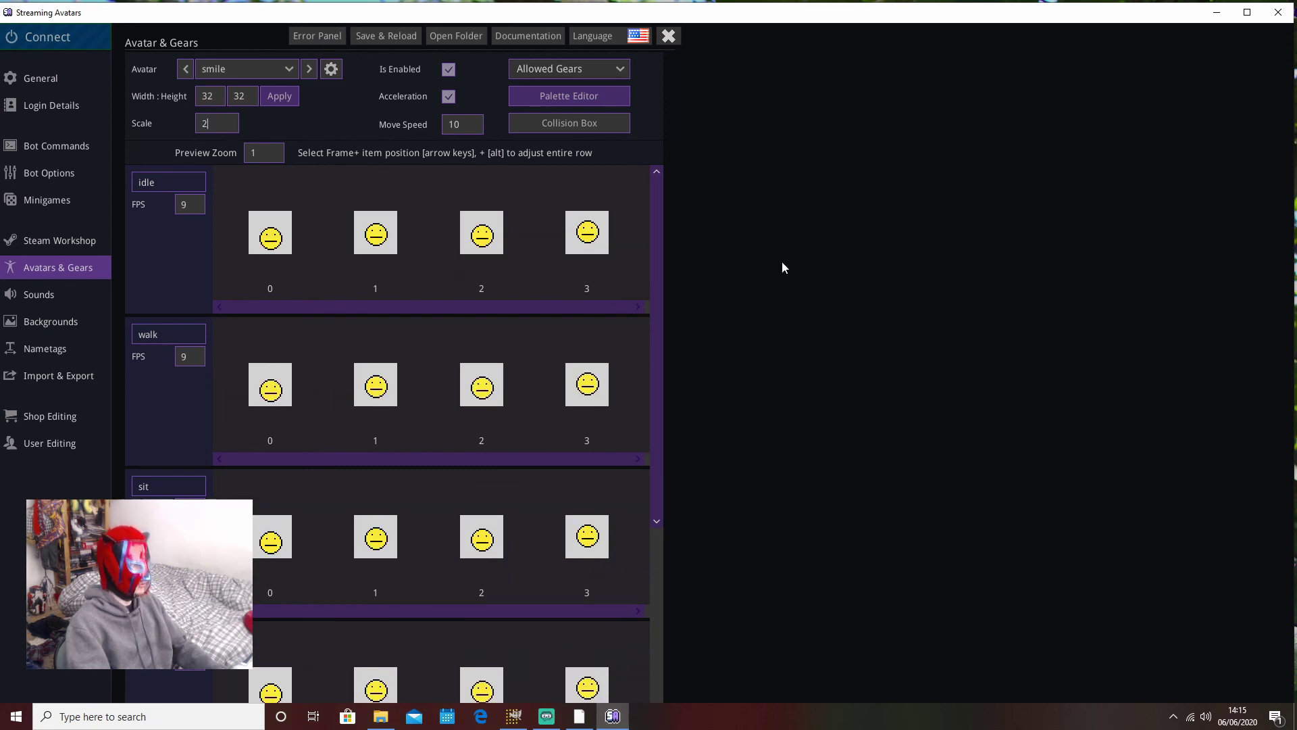
{"action": "left_click", "coordinate": [223, 129]}
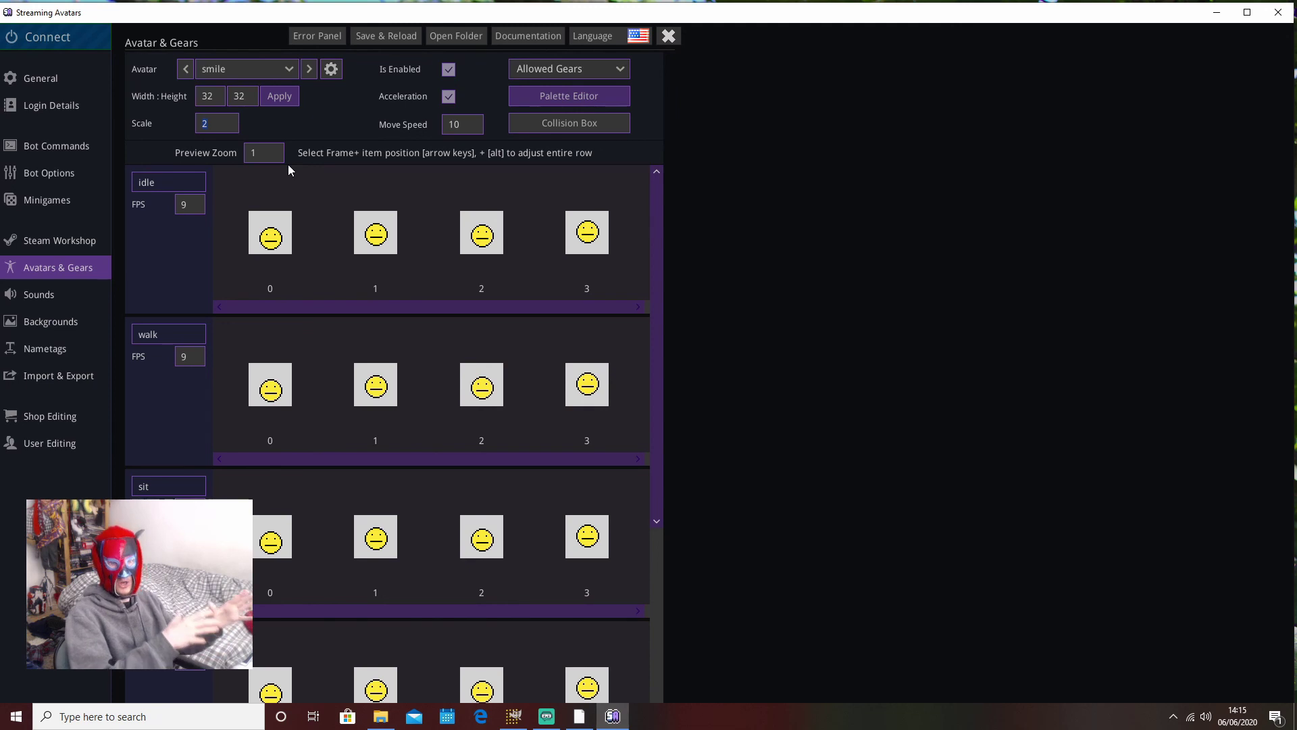